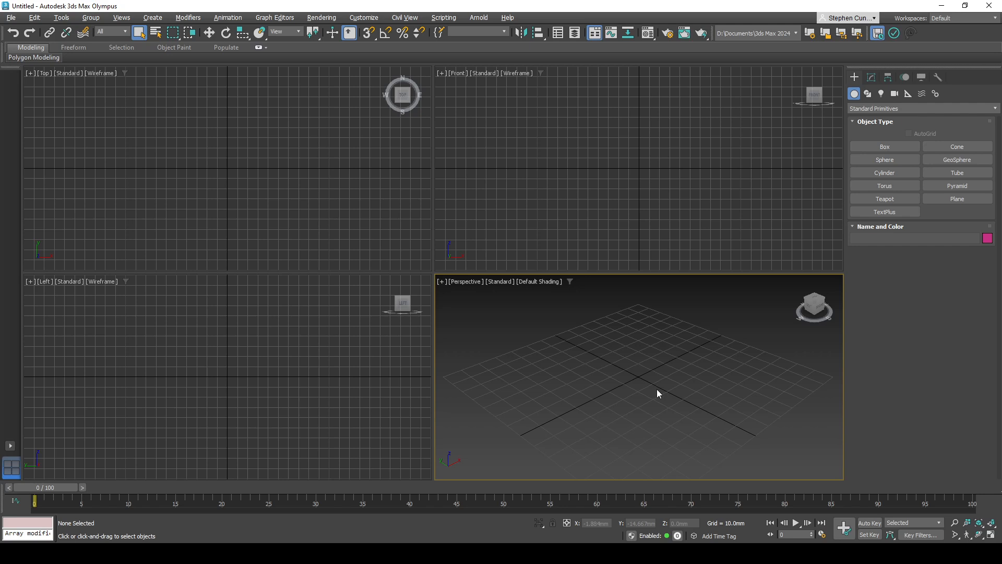
# - Maximize the Perspective view and create a square plane about 129 mm per side, centred on the grid origin
pyautogui.hotkey('alt', 'w')
pyautogui.keyDown('alt'); pyautogui.moveTo(540, 354); pyautogui.dragTo(408, 297, button='middle'); pyautogui.keyUp('alt')
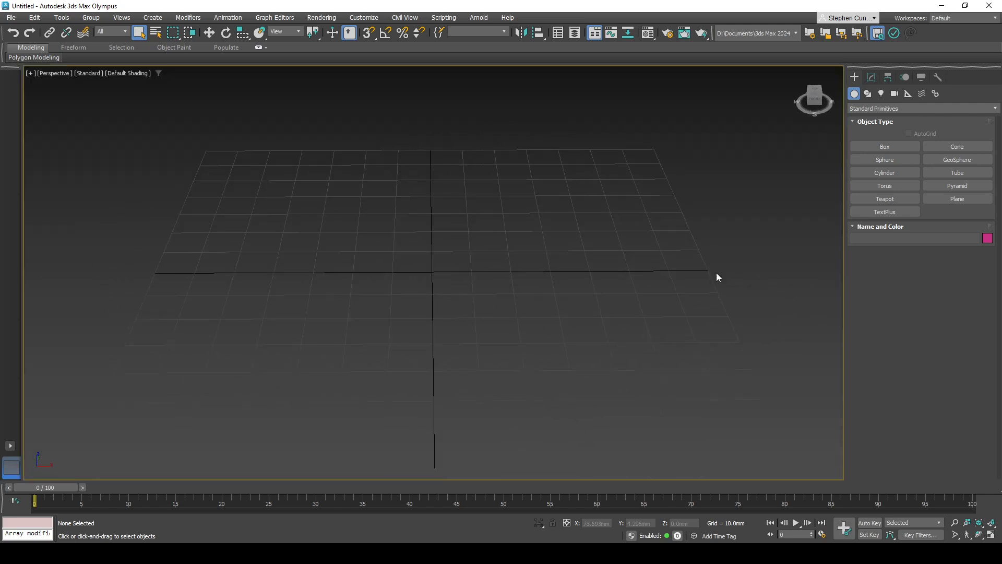
pyautogui.click(957, 199)
pyautogui.moveTo(433, 272); pyautogui.dragTo(537, 163)
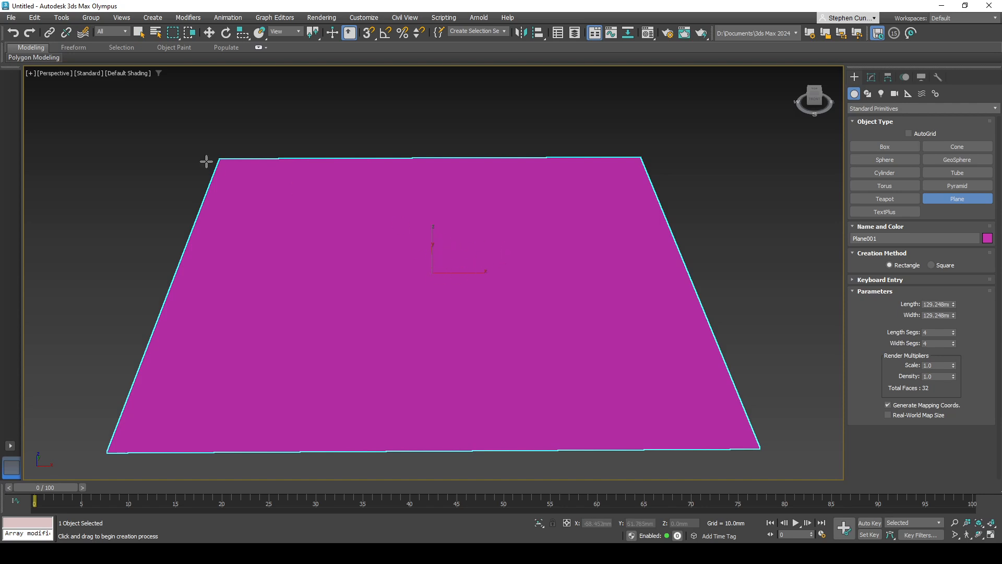
# - Set the Perspective viewport's rendering quality to High Quality
pyautogui.click(89, 74)
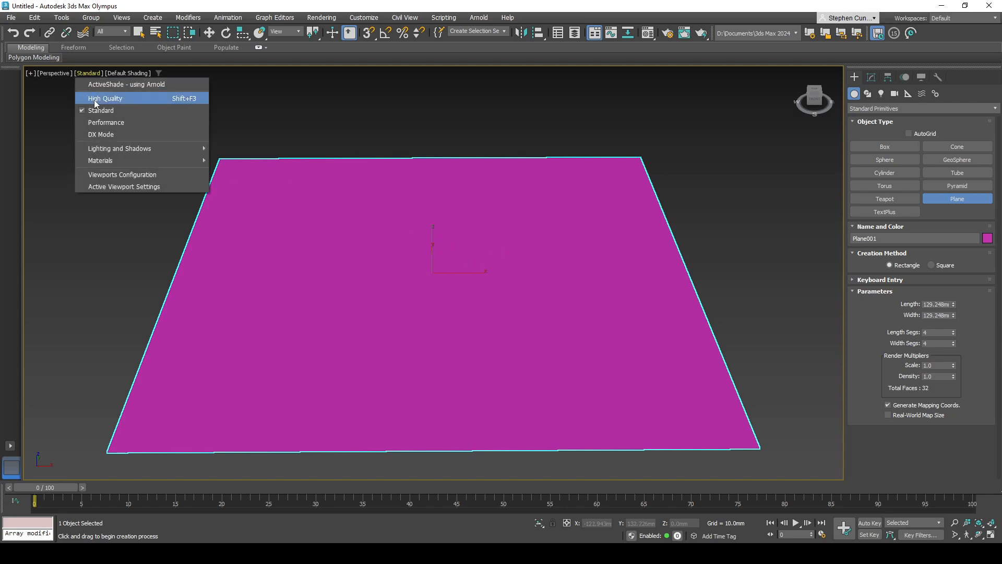
pyautogui.click(97, 97)
pyautogui.moveTo(407, 217); pyautogui.dragTo(413, 219, button='middle')
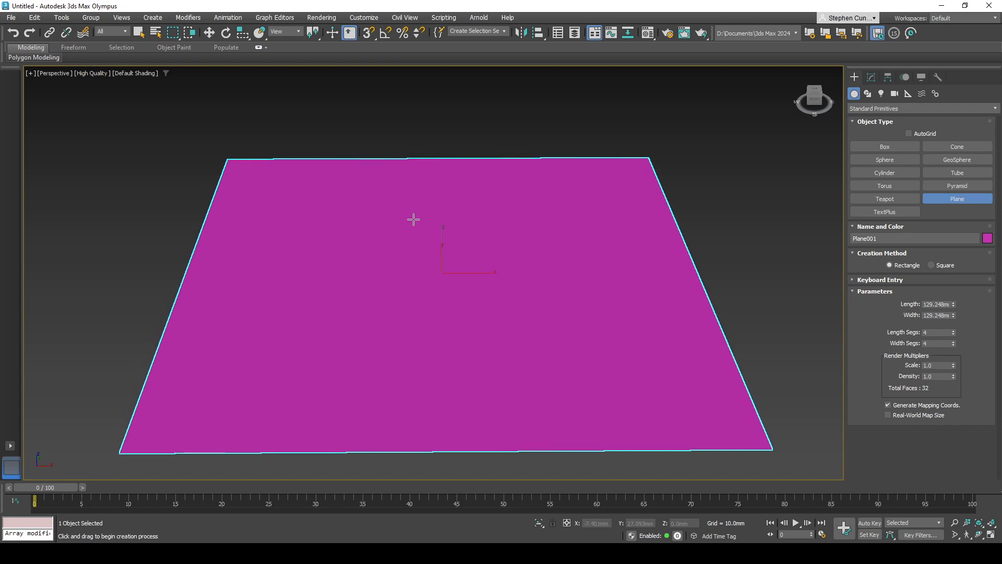
# - Open the Material Editor and assign the first sample material to the plane
pyautogui.press('m')
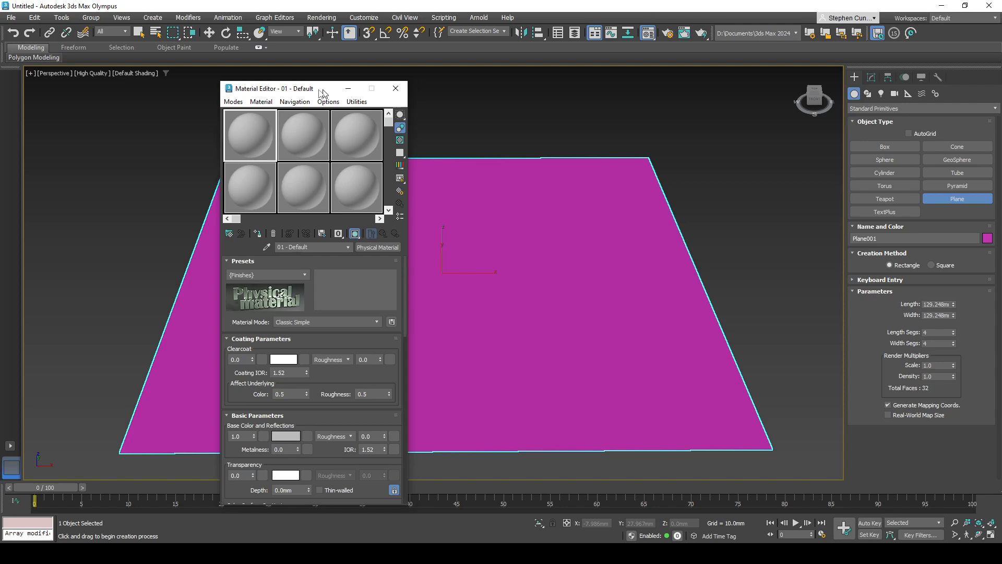
pyautogui.moveTo(325, 87); pyautogui.dragTo(191, 79)
pyautogui.moveTo(114, 126); pyautogui.dragTo(284, 223)
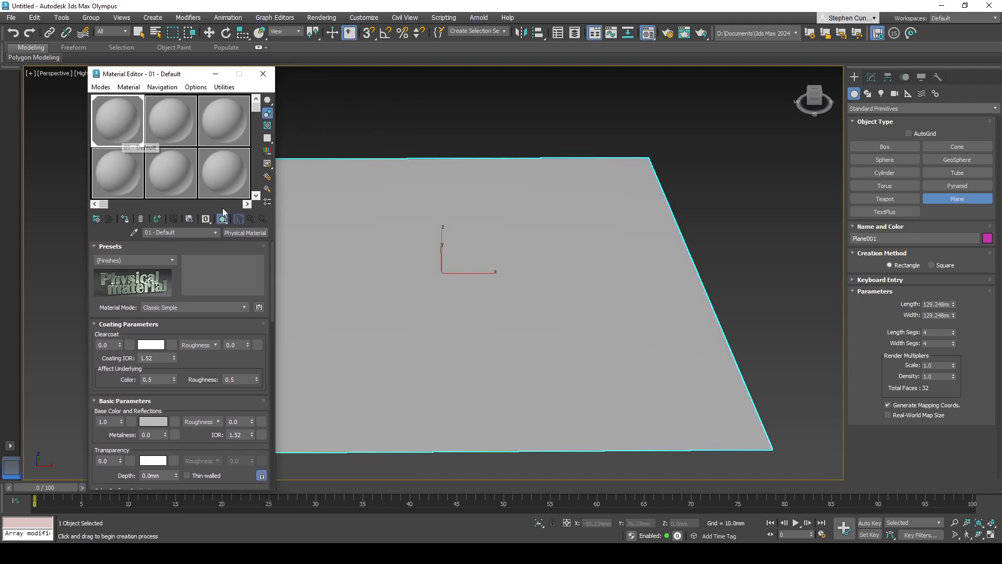
# - Change the plane's material type to PBR Material (Spec/Gloss)
pyautogui.click(261, 233)
pyautogui.click(490, 239)
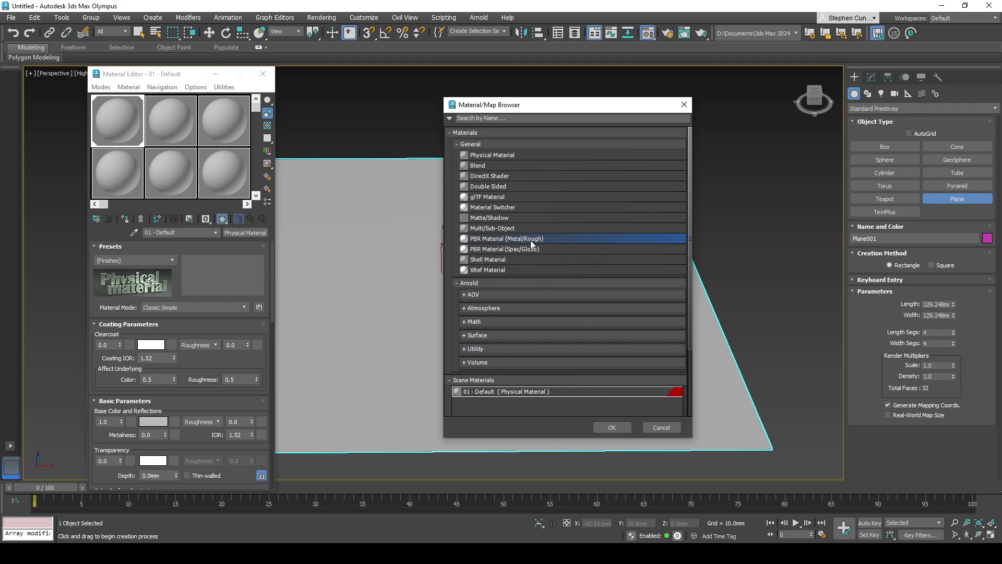
pyautogui.click(521, 250)
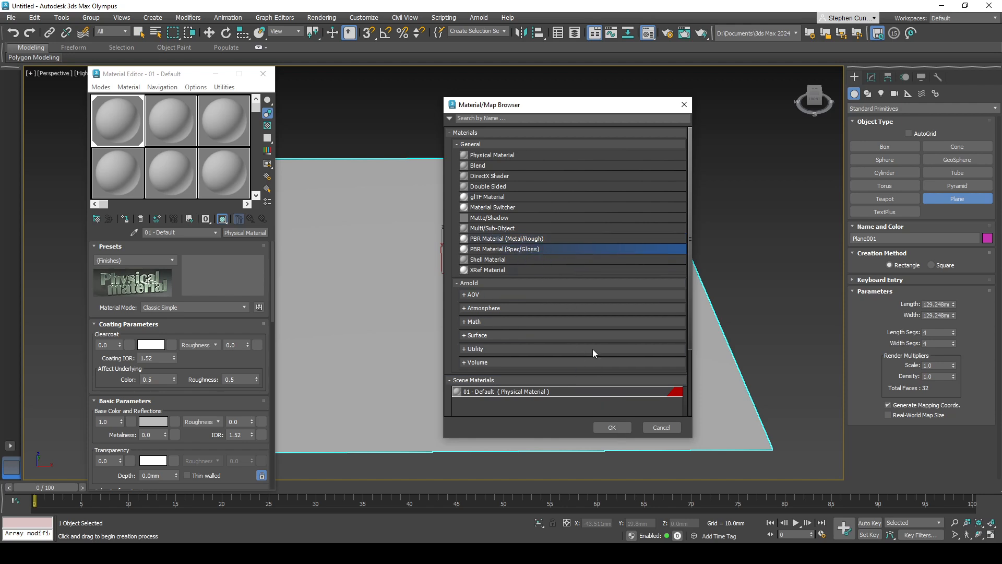
pyautogui.click(614, 427)
pyautogui.moveTo(479, 290); pyautogui.dragTo(519, 285, button='middle')
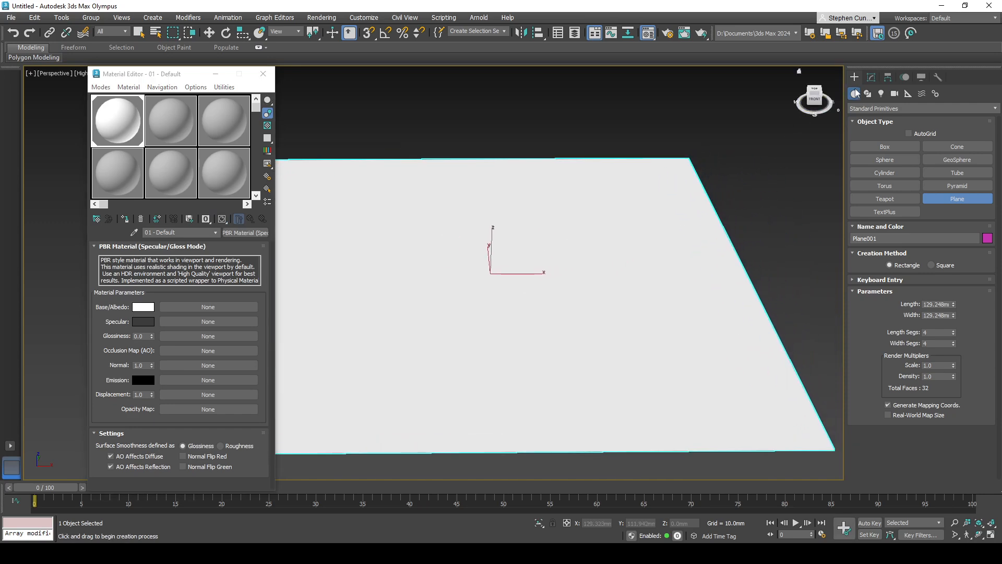
# - Place a Standard Skylight in the scene just behind the plane's far edge and finish light creation
pyautogui.click(871, 78)
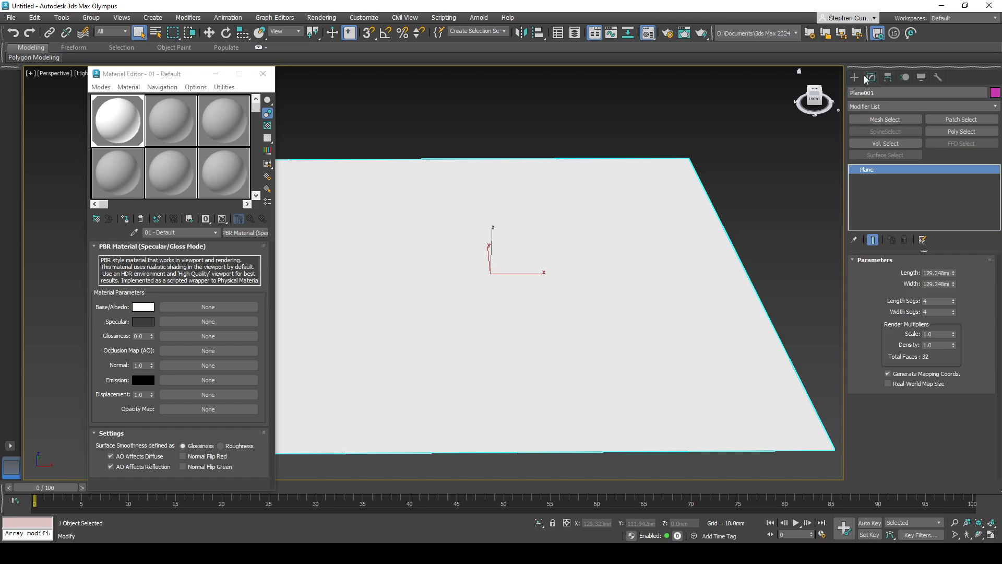
pyautogui.click(854, 77)
pyautogui.click(882, 94)
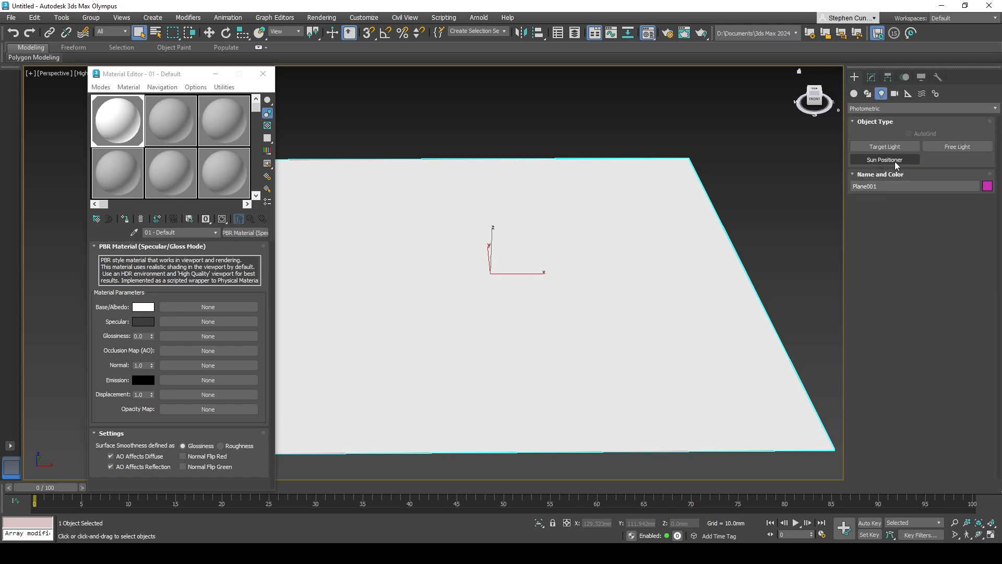
pyautogui.click(893, 108)
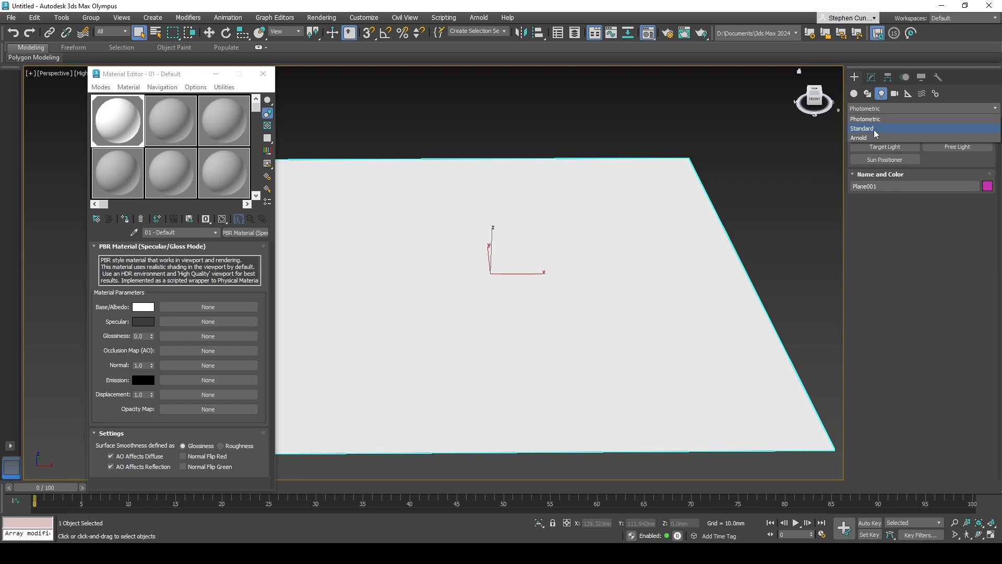
pyautogui.click(875, 131)
pyautogui.click(958, 173)
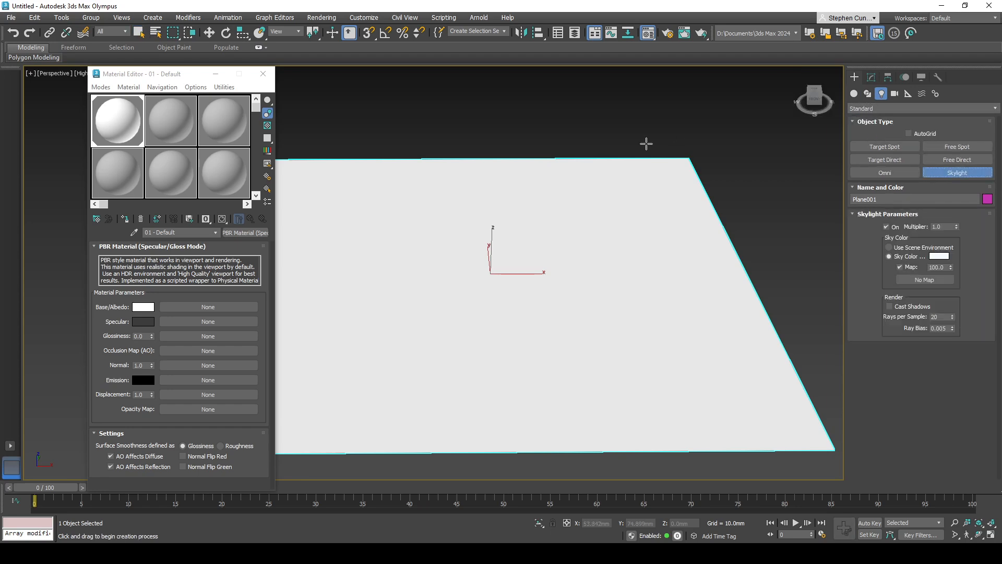
pyautogui.click(646, 144)
pyautogui.scroll(-3, 501, 195)
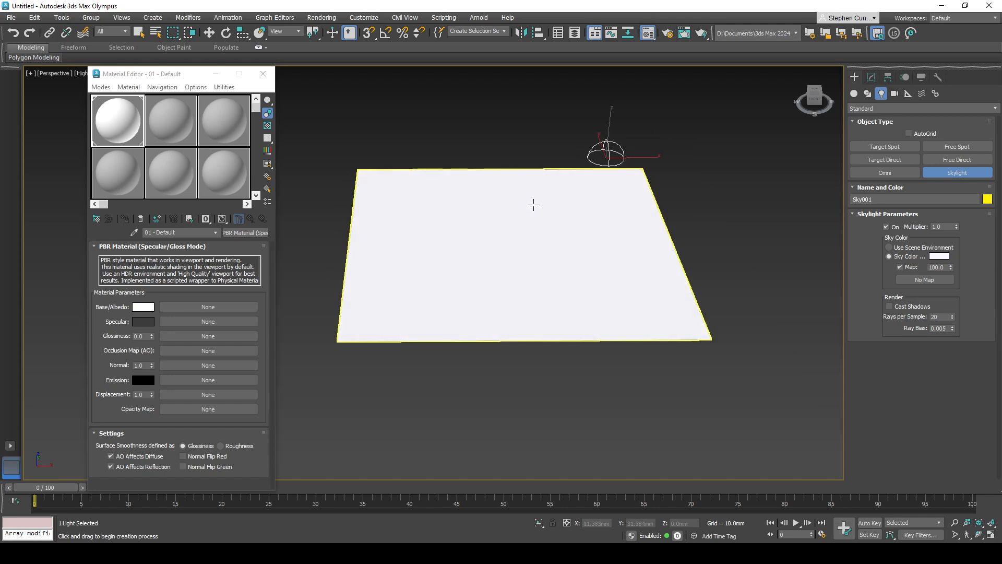
pyautogui.rightClick(534, 204)
pyautogui.moveTo(516, 221); pyautogui.dragTo(510, 281, button='middle')
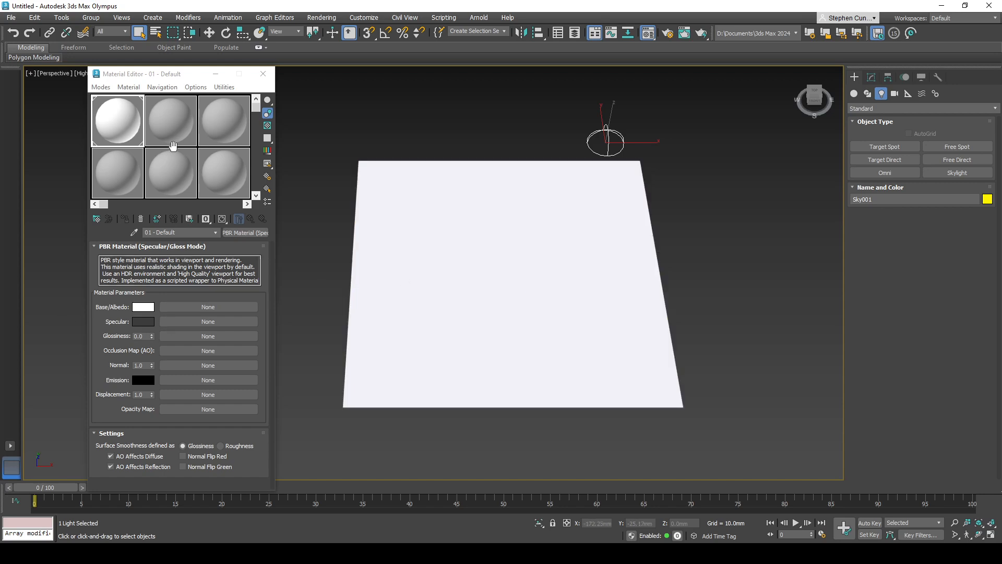
# - Assign the OSL Noise map to the first material's Base/Albedo slot and show it on the plane
pyautogui.click(173, 138)
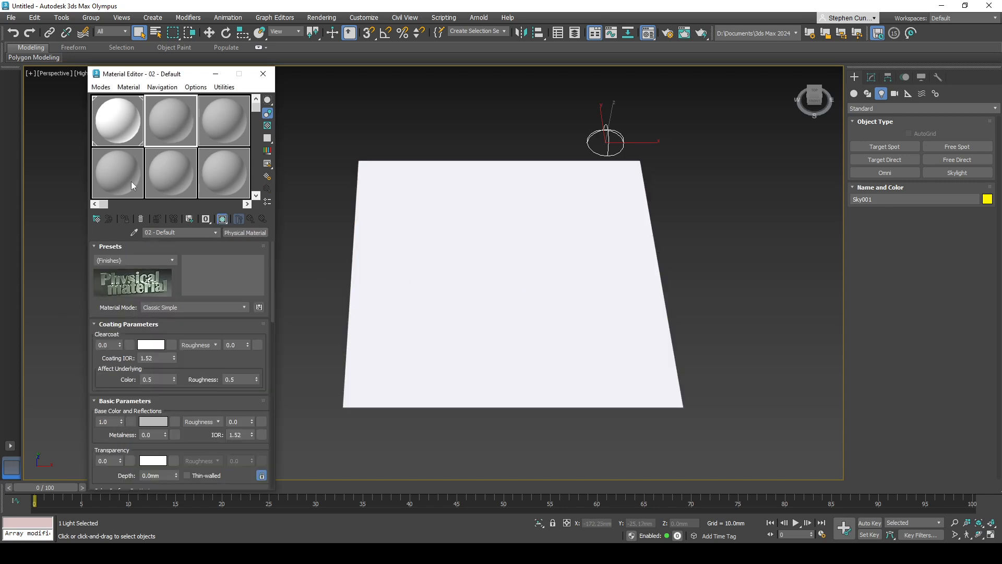
pyautogui.click(120, 120)
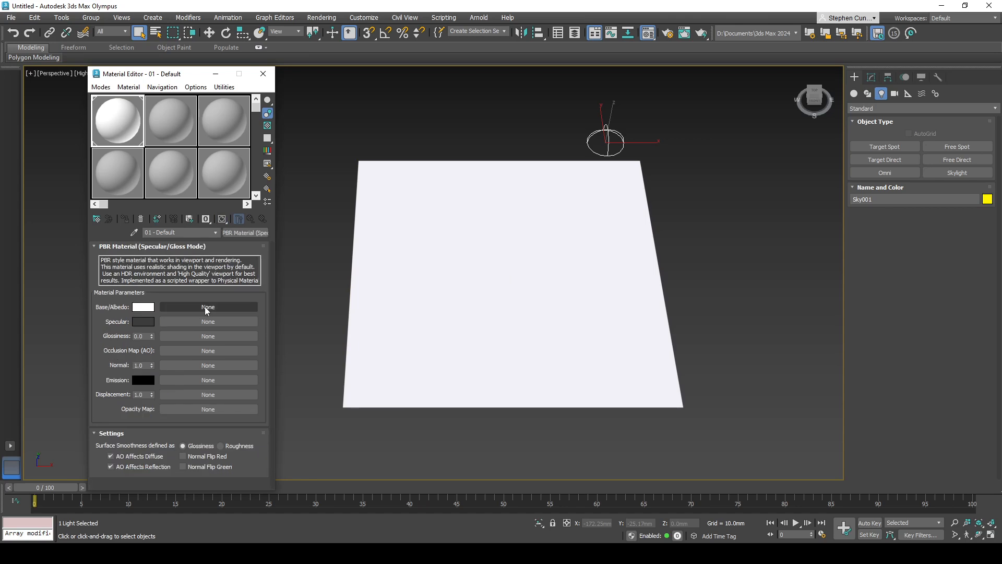
pyautogui.click(207, 307)
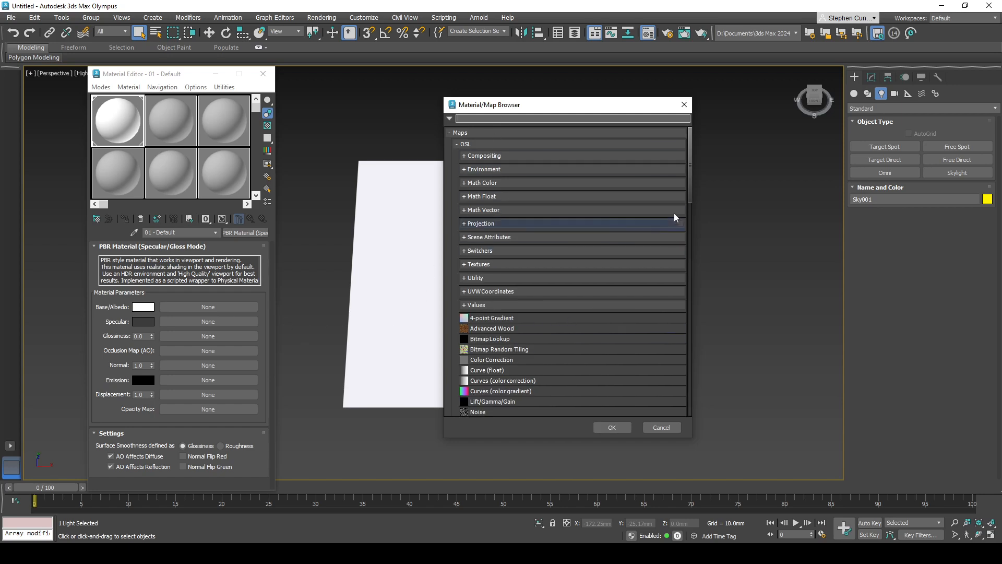
pyautogui.moveTo(688, 179); pyautogui.dragTo(688, 209)
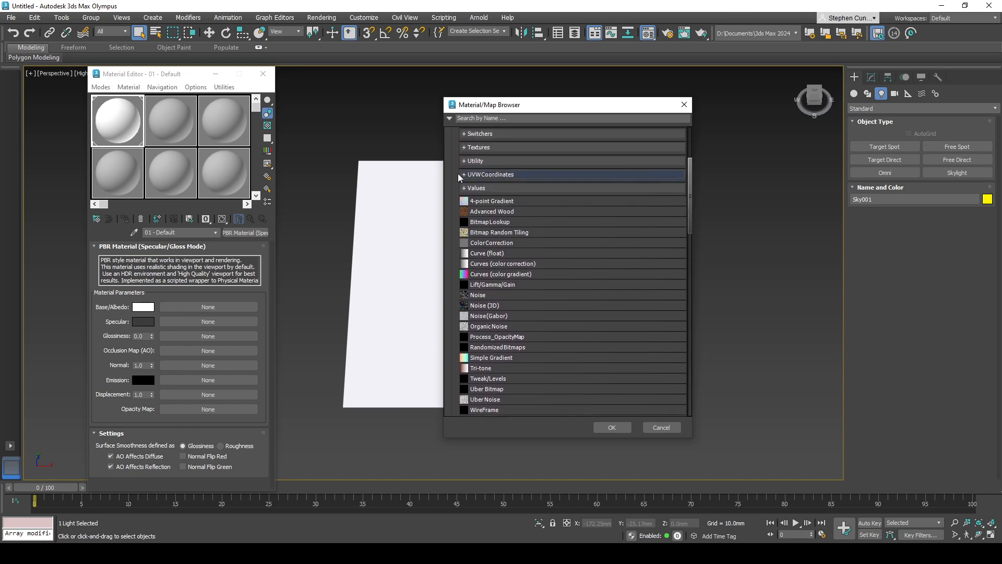
pyautogui.click(465, 188)
pyautogui.click(463, 188)
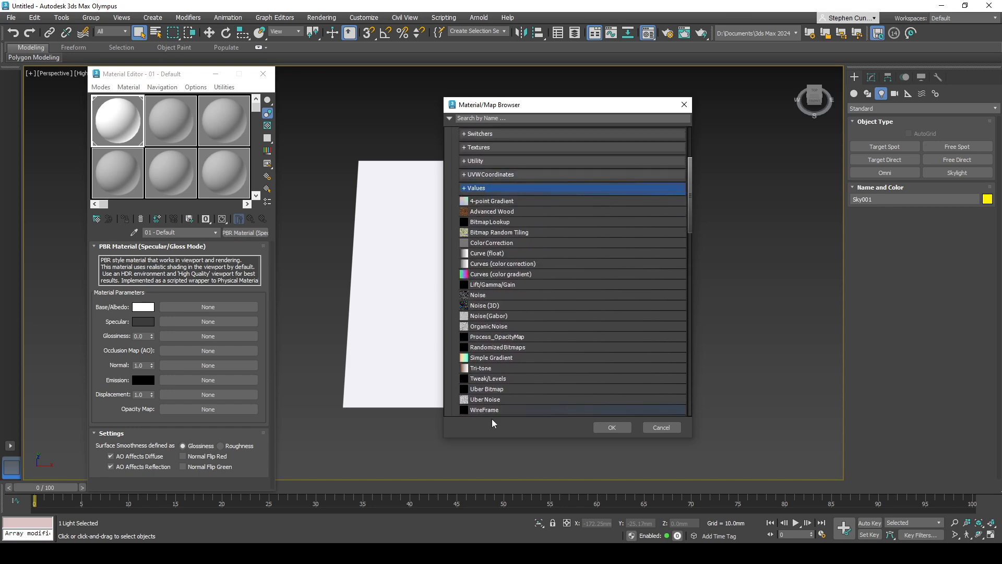
pyautogui.moveTo(688, 202); pyautogui.dragTo(689, 189)
pyautogui.moveTo(546, 113); pyautogui.dragTo(509, 113)
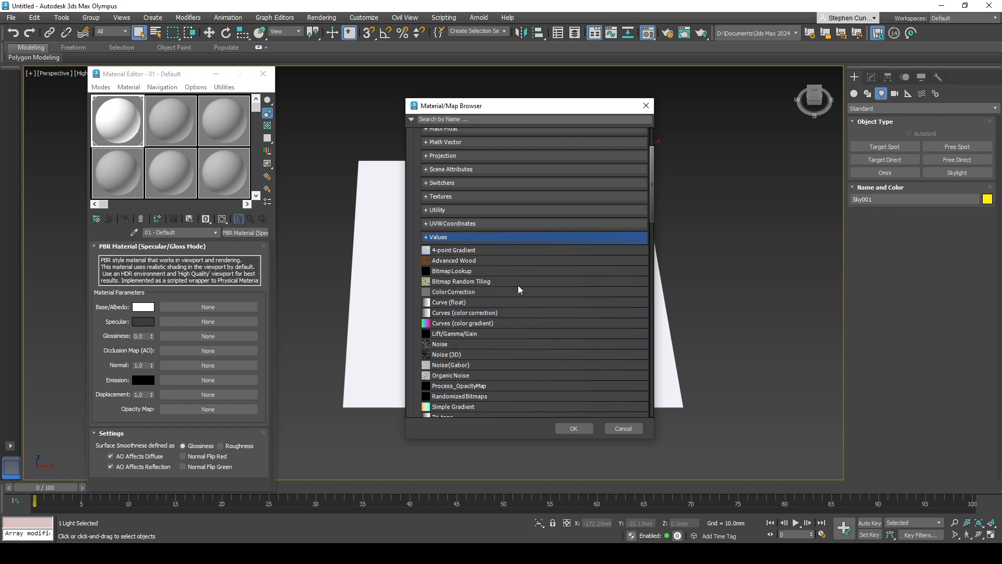
pyautogui.scroll(-2, 490, 343)
pyautogui.scroll(-1, 493, 342)
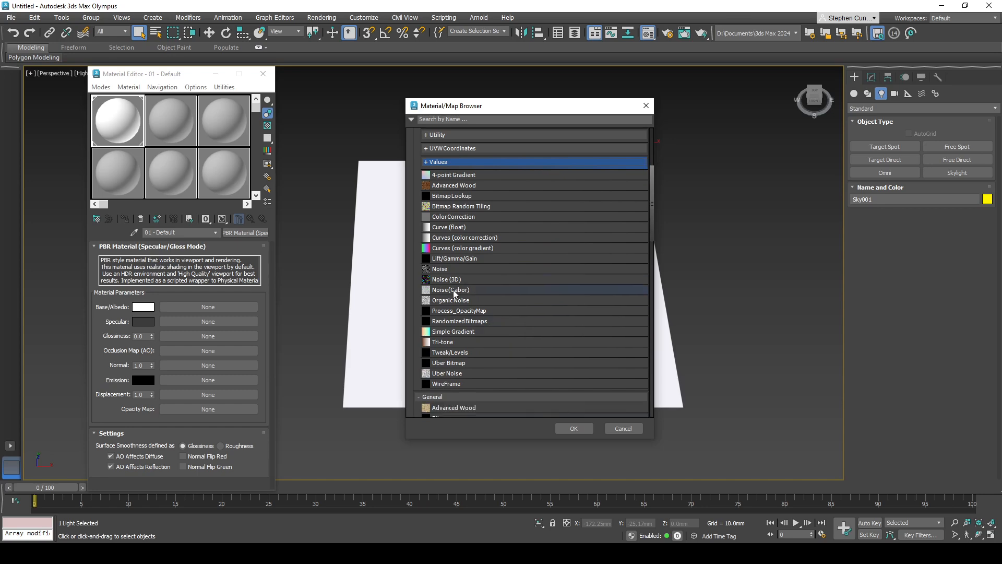
pyautogui.scroll(2, 454, 294)
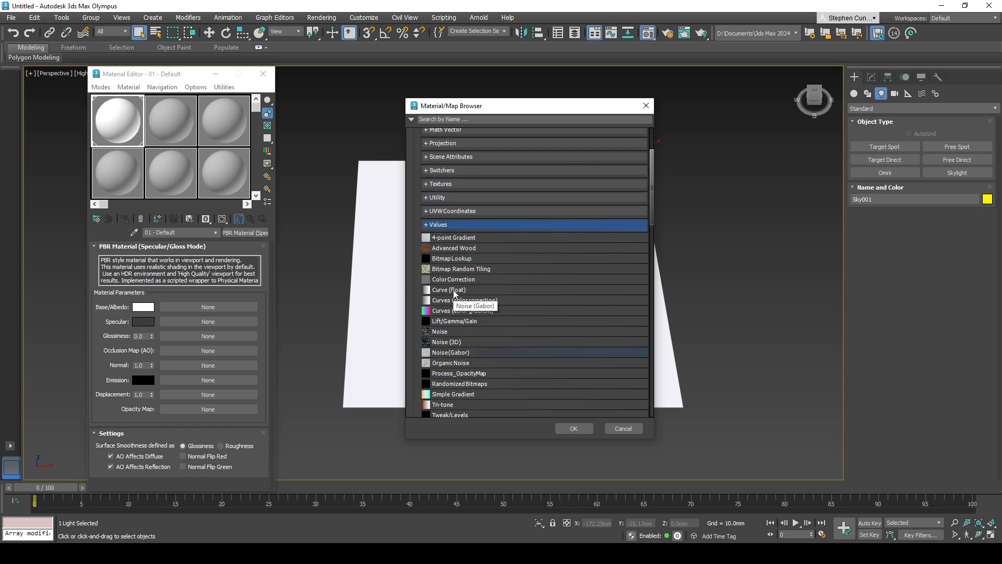
pyautogui.click(452, 332)
pyautogui.click(571, 427)
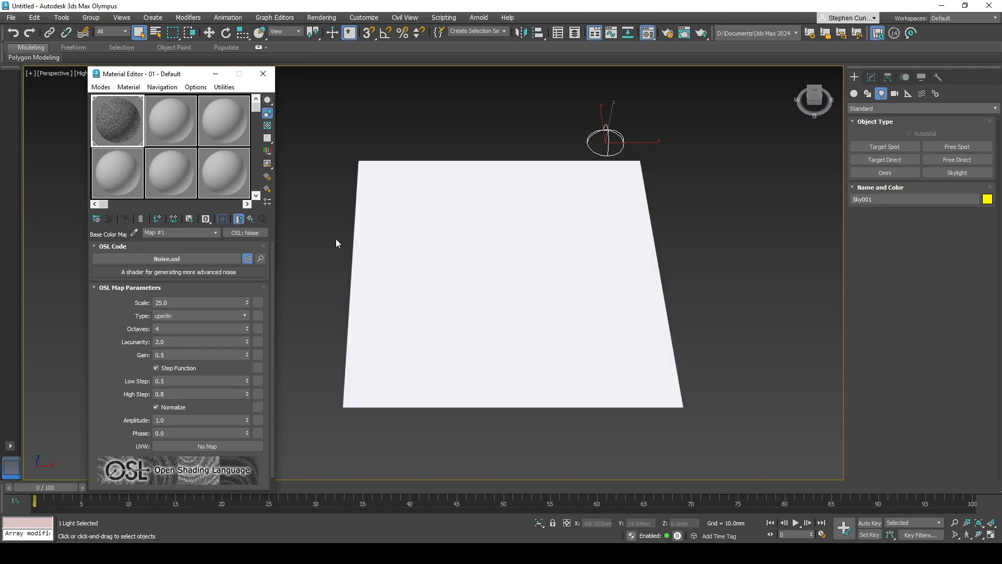
pyautogui.moveTo(131, 123); pyautogui.dragTo(465, 274)
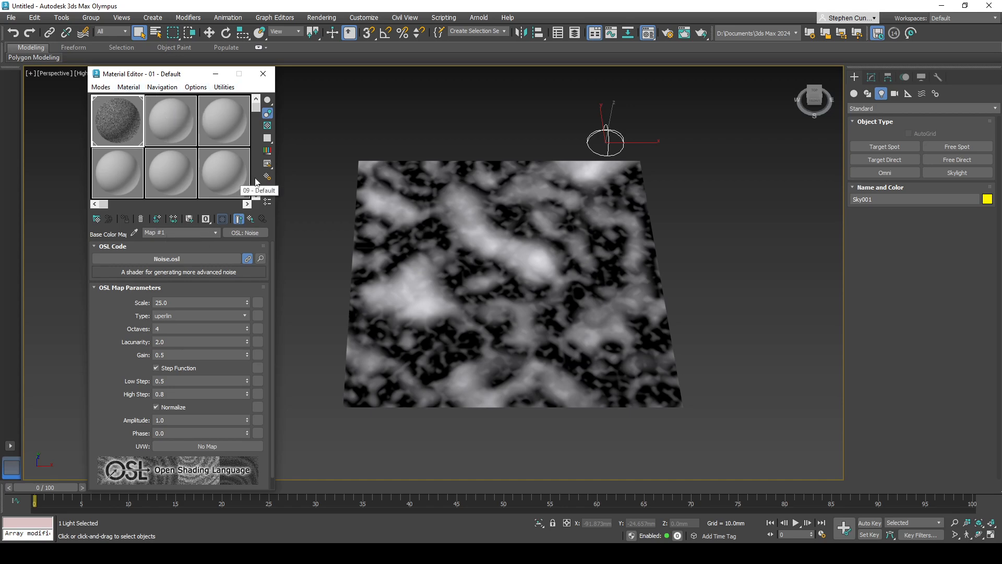
# - Open the Material/Map Navigator, arrange it beside the Material Editor clear of the plane, and select the Base Color noise map
pyautogui.click(267, 201)
pyautogui.moveTo(184, 79); pyautogui.dragTo(238, 84)
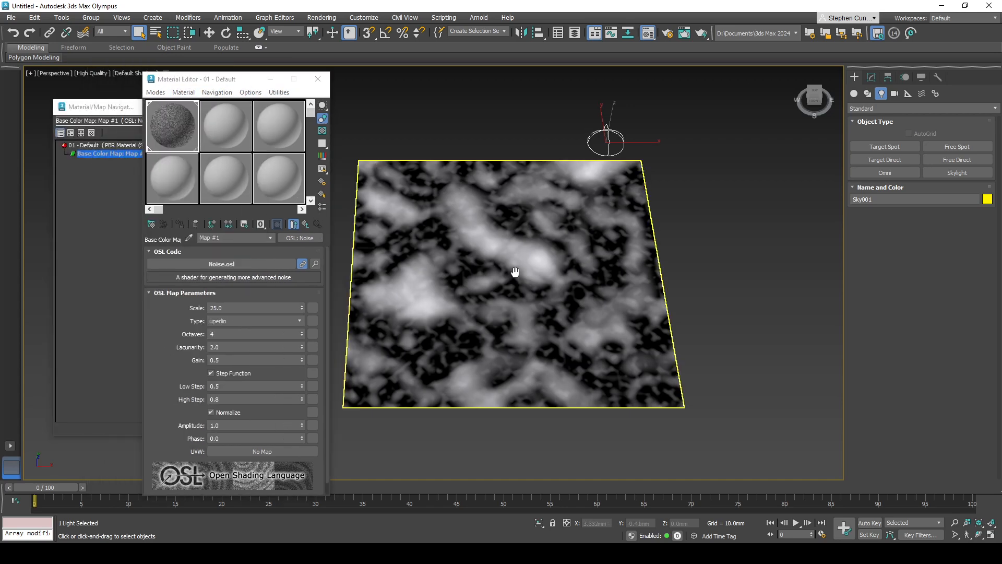
pyautogui.moveTo(515, 268); pyautogui.dragTo(626, 279, button='middle')
pyautogui.moveTo(254, 87); pyautogui.dragTo(341, 87)
pyautogui.moveTo(122, 111); pyautogui.dragTo(134, 112)
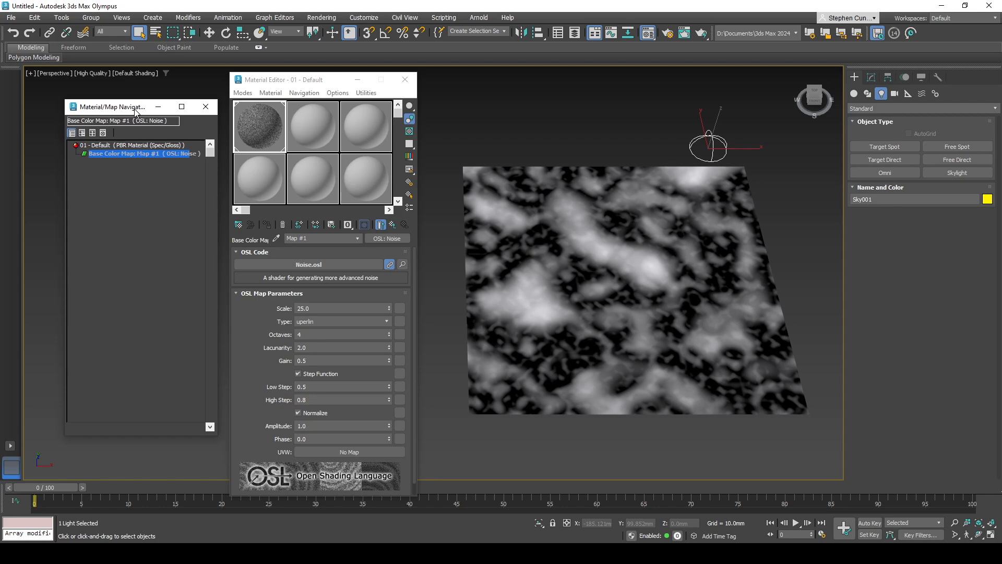
pyautogui.click(148, 151)
pyautogui.click(144, 155)
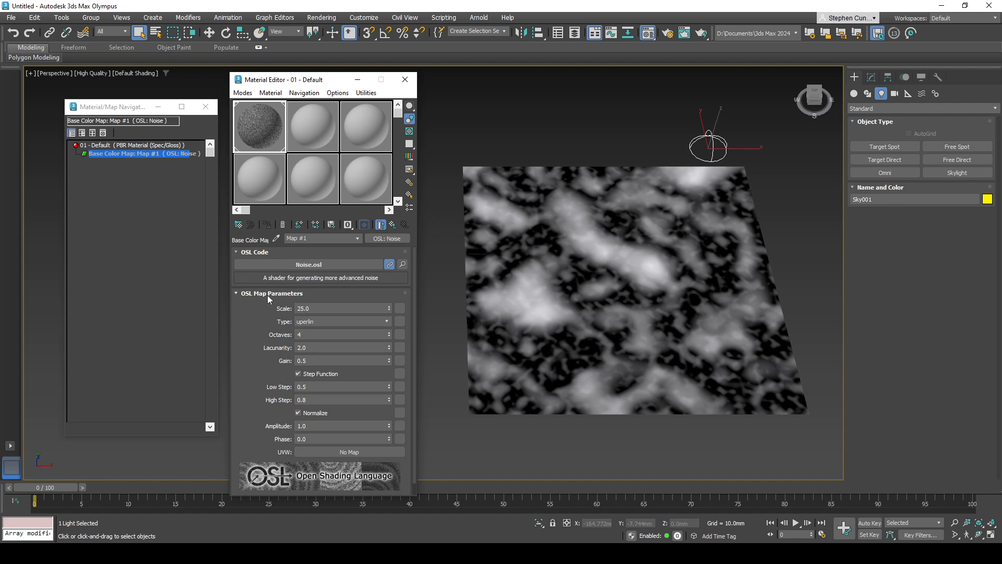
# - Set the Noise map's scale to 50.0
pyautogui.moveTo(389, 309); pyautogui.dragTo(391, 160)
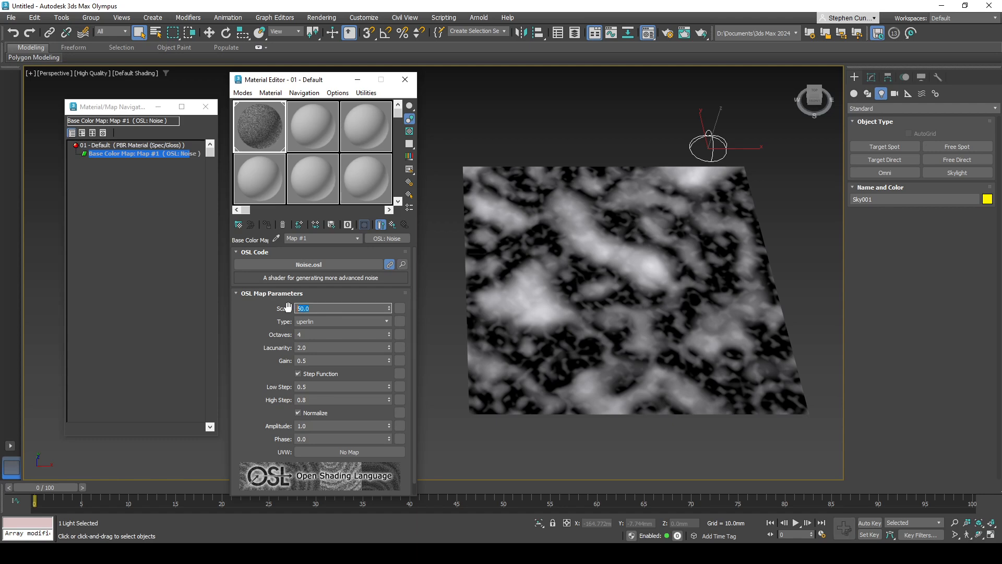
pyautogui.press('Return')
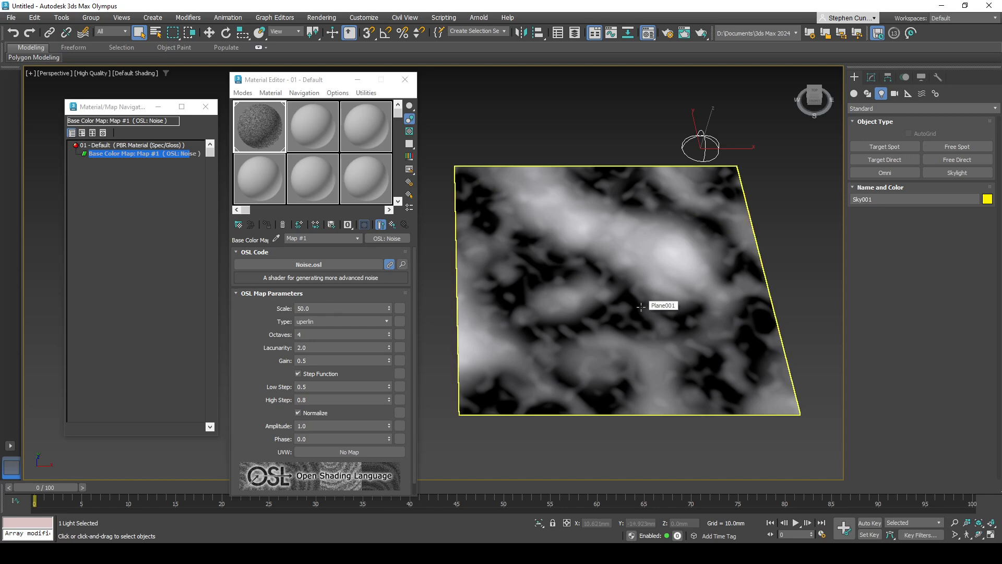
# - Try the cell, hash, simplex and perlin noise types on the Base Color Noise map
pyautogui.click(381, 320)
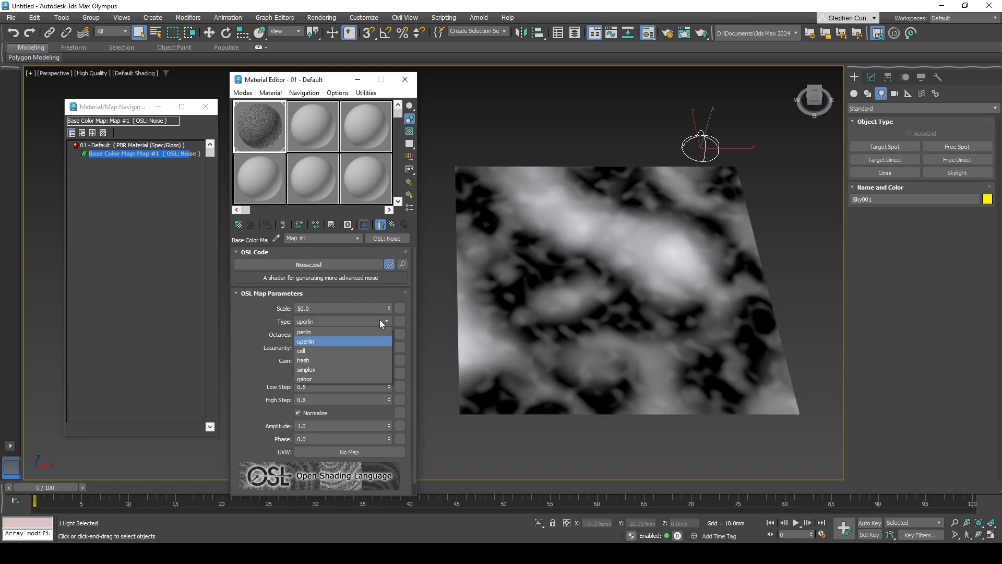
pyautogui.click(319, 351)
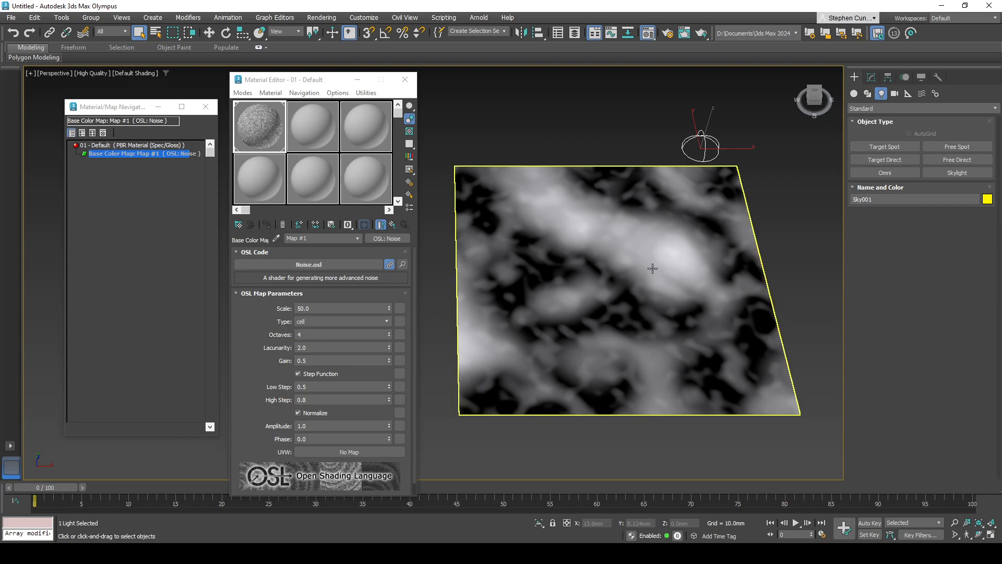
pyautogui.click(316, 321)
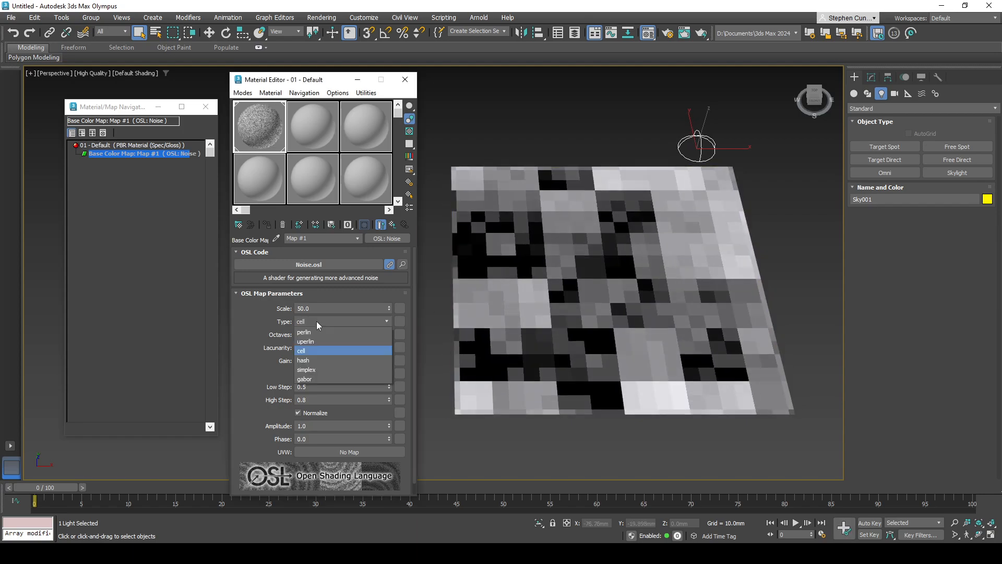
pyautogui.click(309, 360)
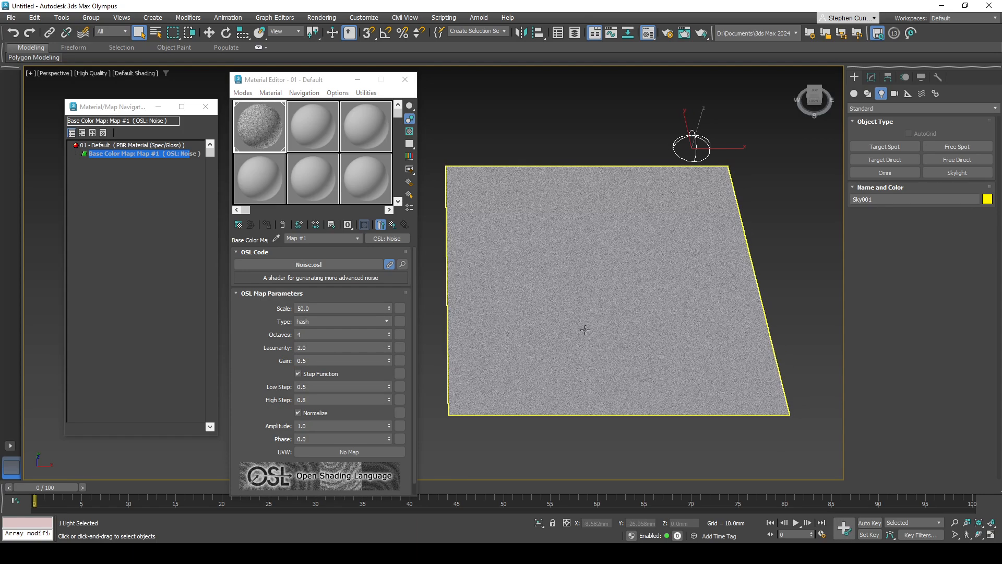
pyautogui.click(316, 322)
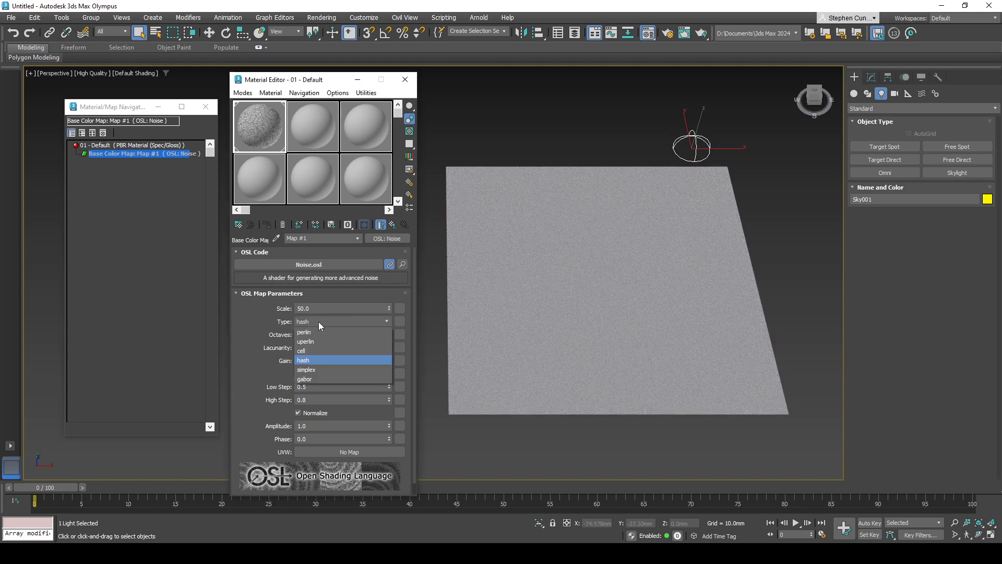
pyautogui.click(311, 369)
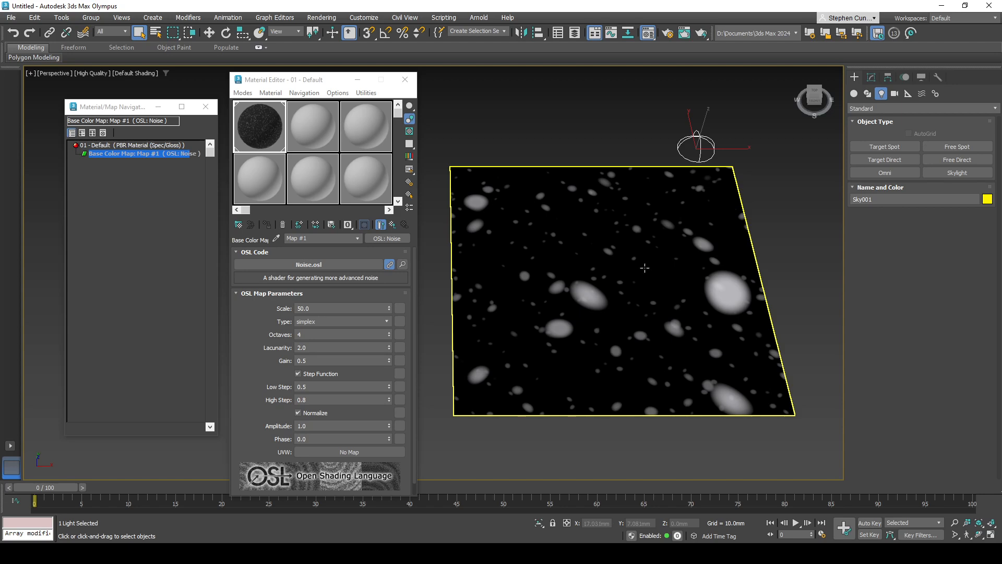
pyautogui.click(318, 324)
pyautogui.click(314, 333)
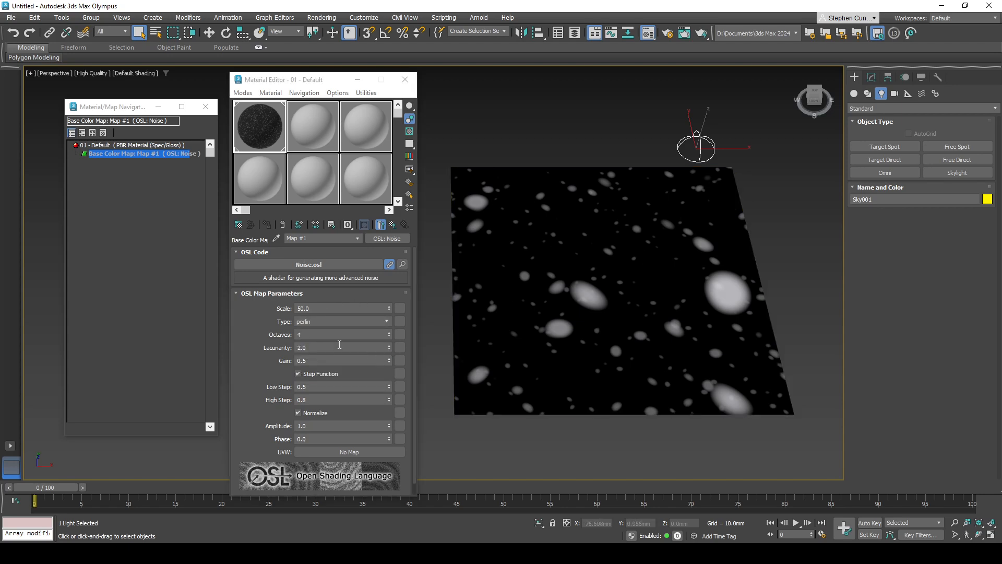
# - Set the Base Color Noise map's type to uperlin
pyautogui.click(328, 293)
pyautogui.click(312, 294)
pyautogui.click(315, 310)
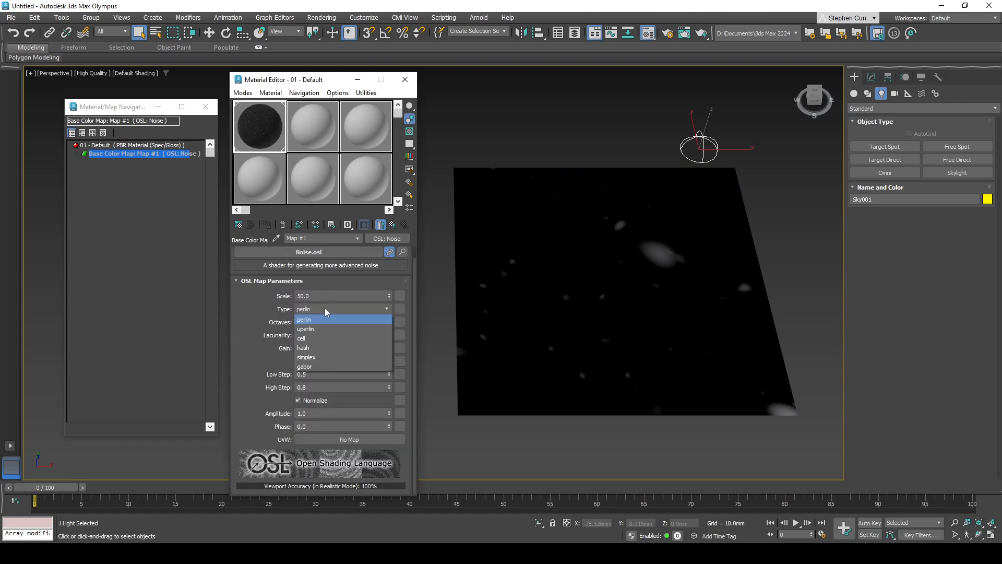
pyautogui.click(319, 326)
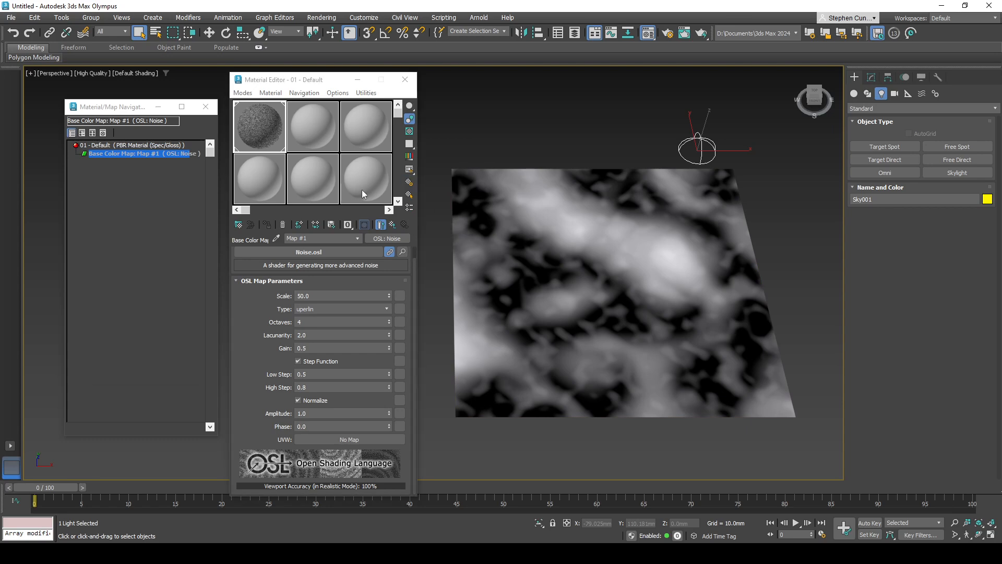
pyautogui.press('o')
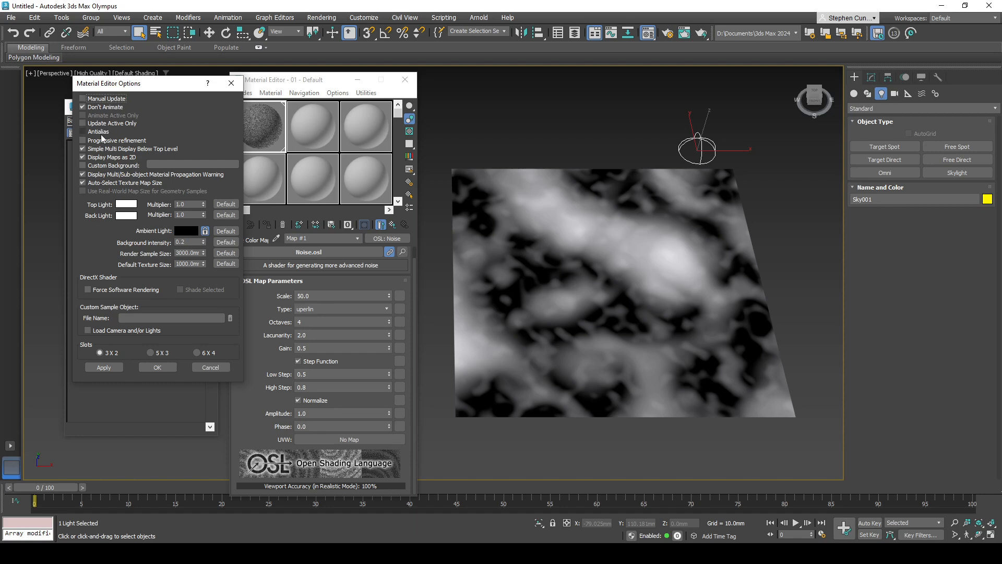
pyautogui.click(83, 107)
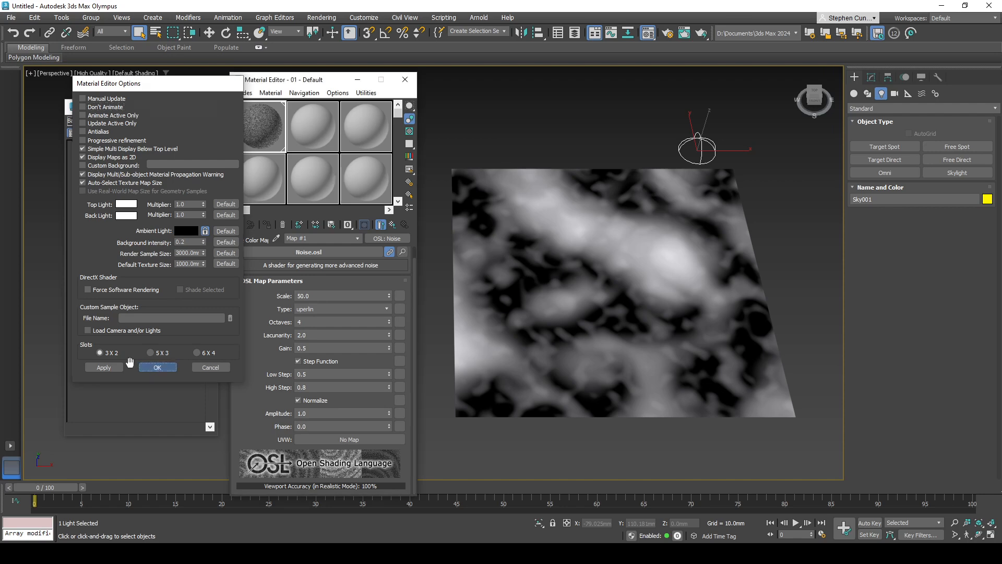
pyautogui.click(210, 368)
# - Lower the Noise map's scale to 46.45 and try dropping the first material onto the plane again
pyautogui.moveTo(450, 228); pyautogui.dragTo(438, 227, button='middle')
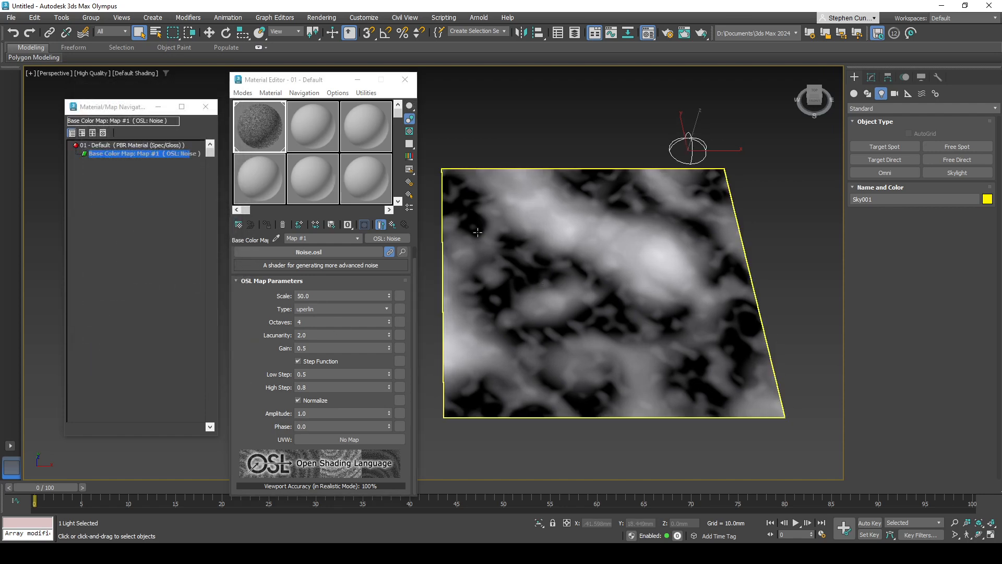
pyautogui.click(389, 294)
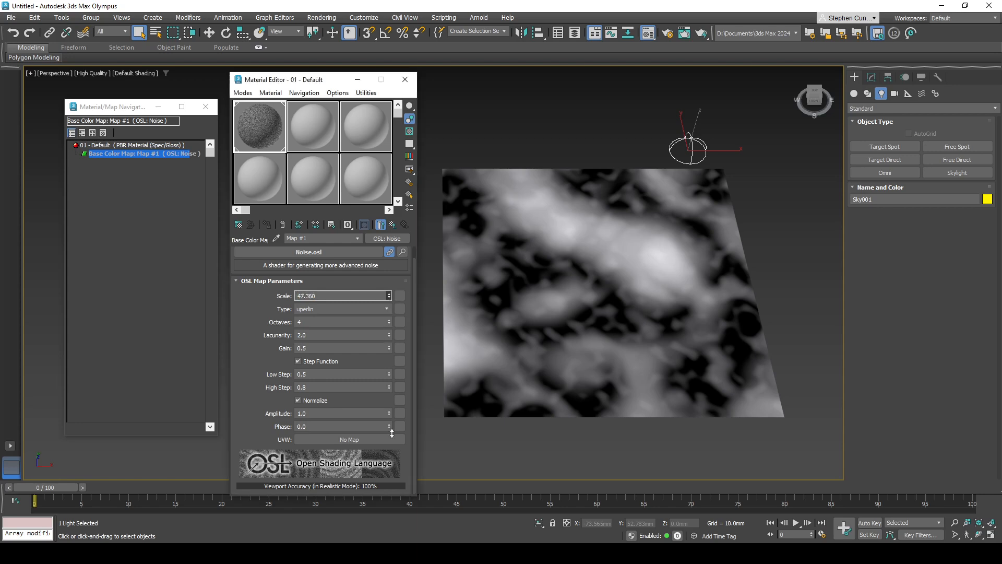
pyautogui.moveTo(392, 433); pyautogui.dragTo(392, 470)
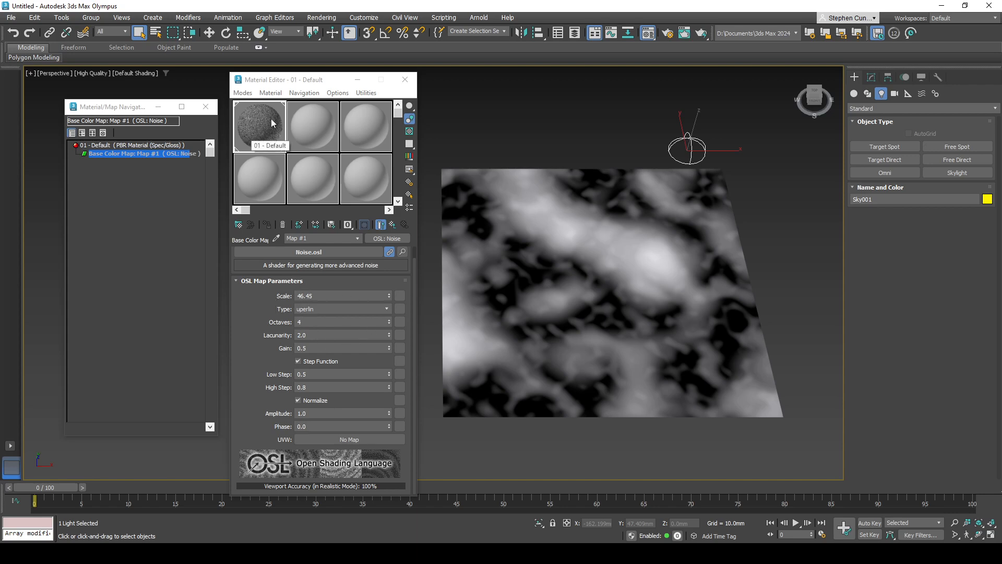
pyautogui.moveTo(259, 140)
pyautogui.mouseDown()
pyautogui.moveTo(501, 233)
pyautogui.moveTo(458, 251)
pyautogui.moveTo(448, 278)
pyautogui.mouseUp()
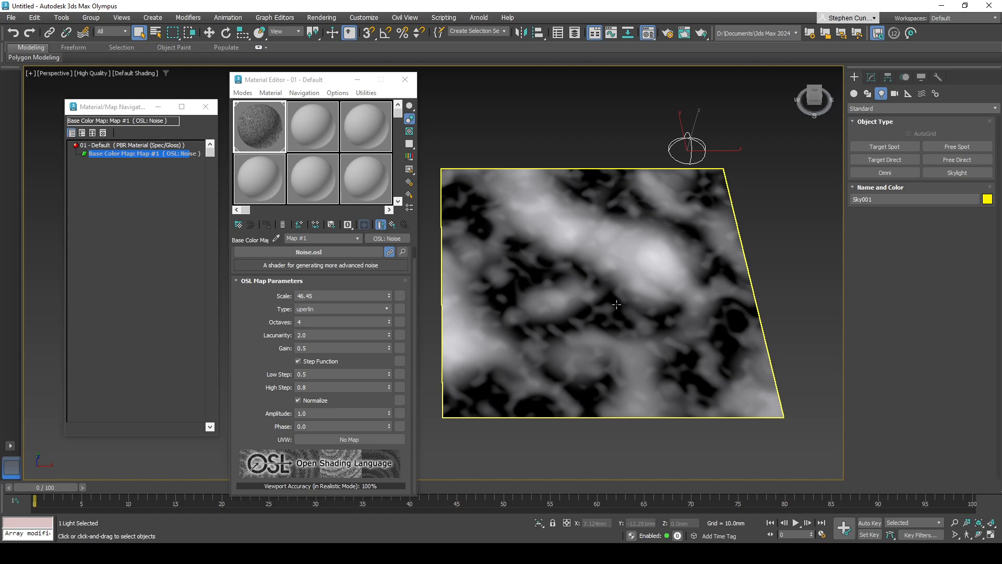
pyautogui.moveTo(474, 279); pyautogui.dragTo(424, 291)
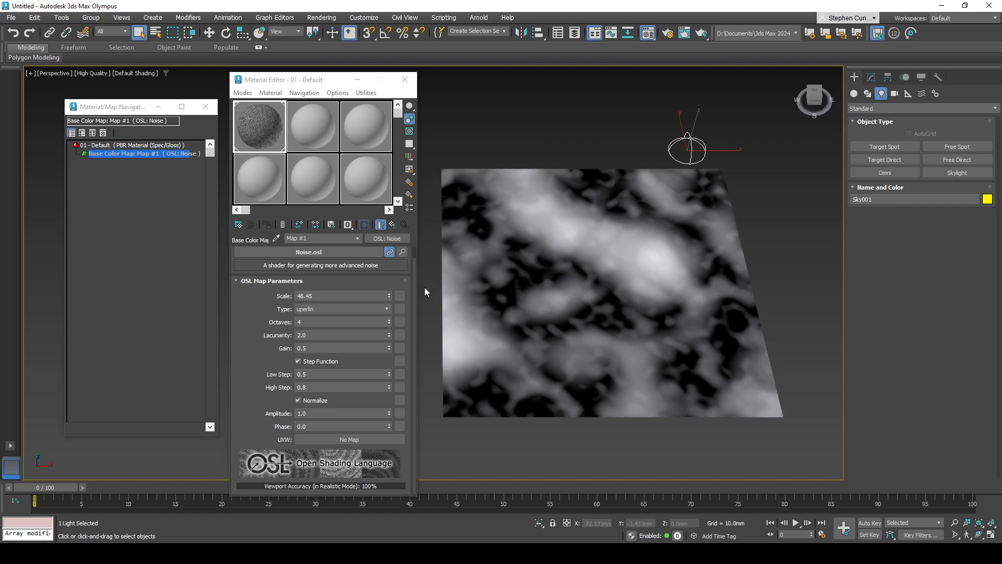
# - Try a Noise map scale of 25.0 and set it back to 50.0
pyautogui.doubleClick(308, 296)
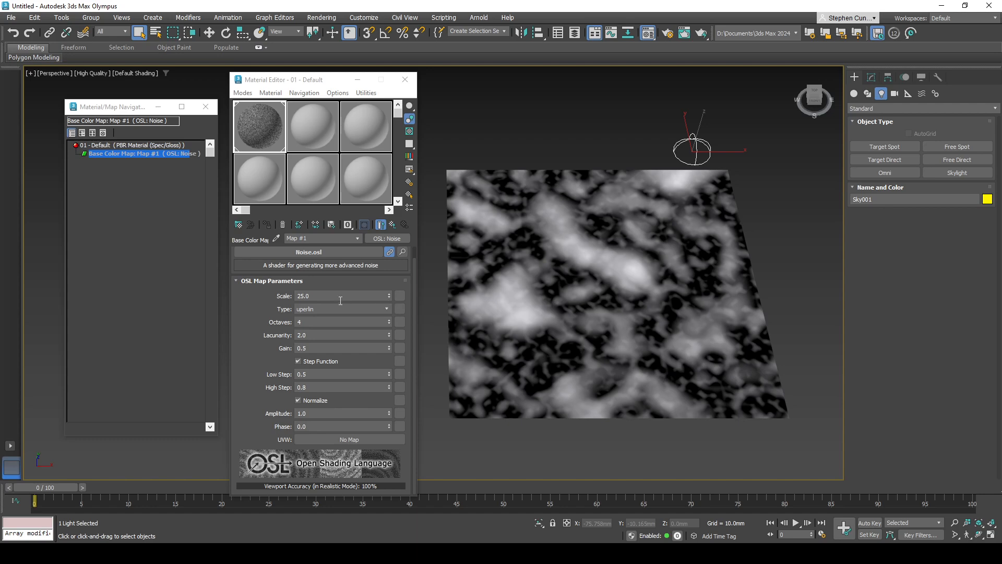
pyautogui.click(341, 301)
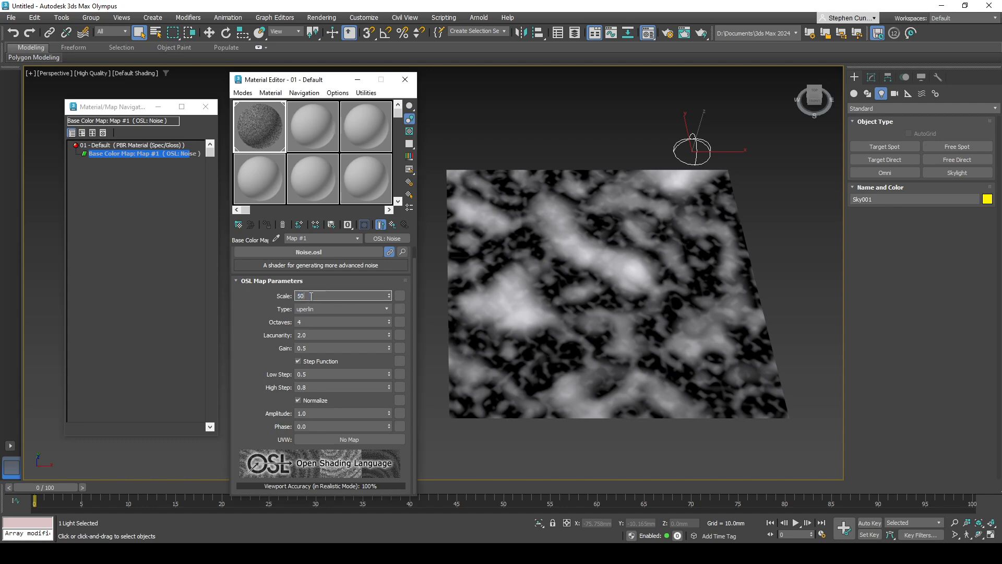
pyautogui.write('50')
pyautogui.press('Return')
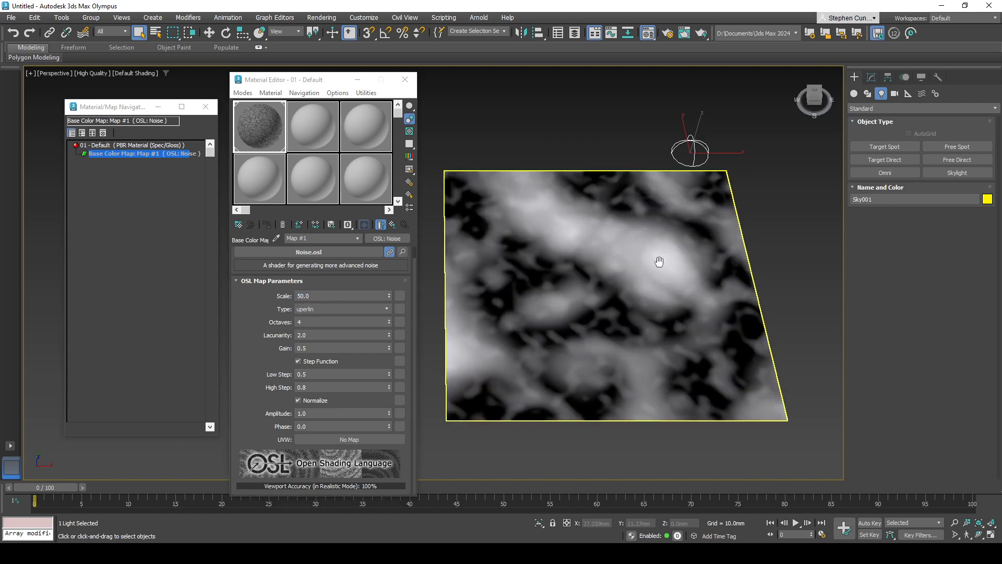
# - Return to the parent PBR material and swap the Noise map from the Base/Albedo slot into the Opacity Map slot
pyautogui.moveTo(659, 259); pyautogui.dragTo(612, 262, button='middle')
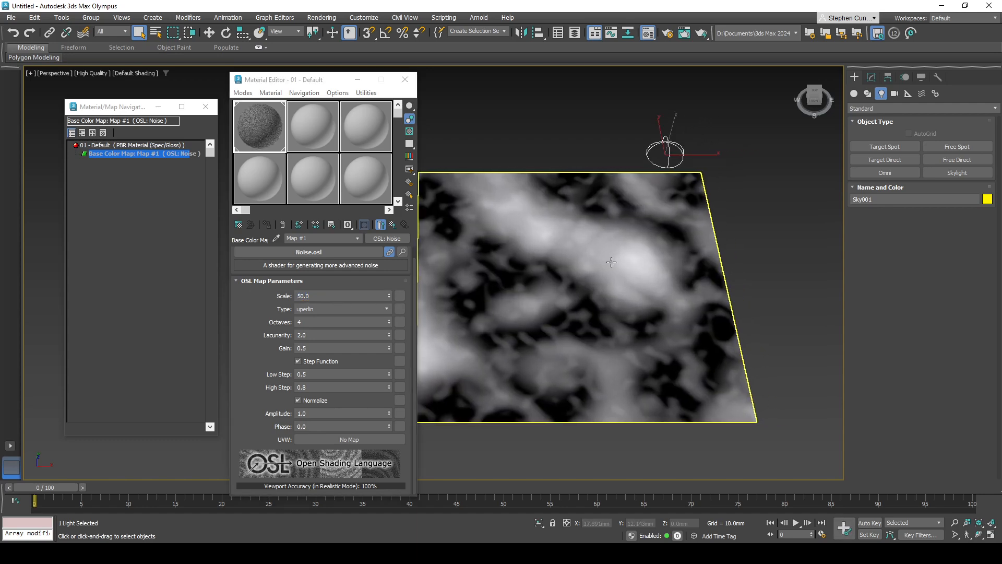
pyautogui.click(358, 238)
pyautogui.click(324, 245)
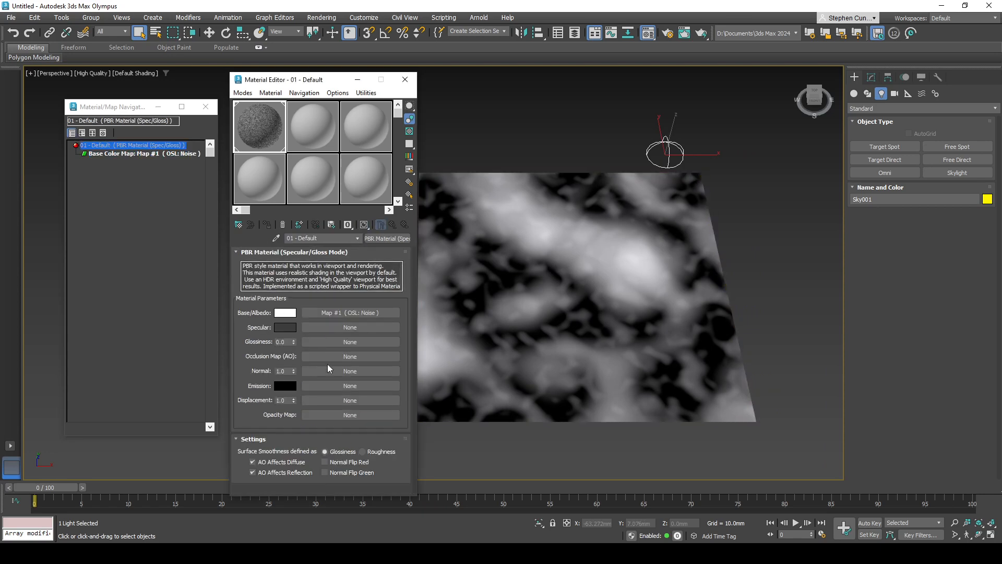
pyautogui.moveTo(344, 314); pyautogui.dragTo(345, 416)
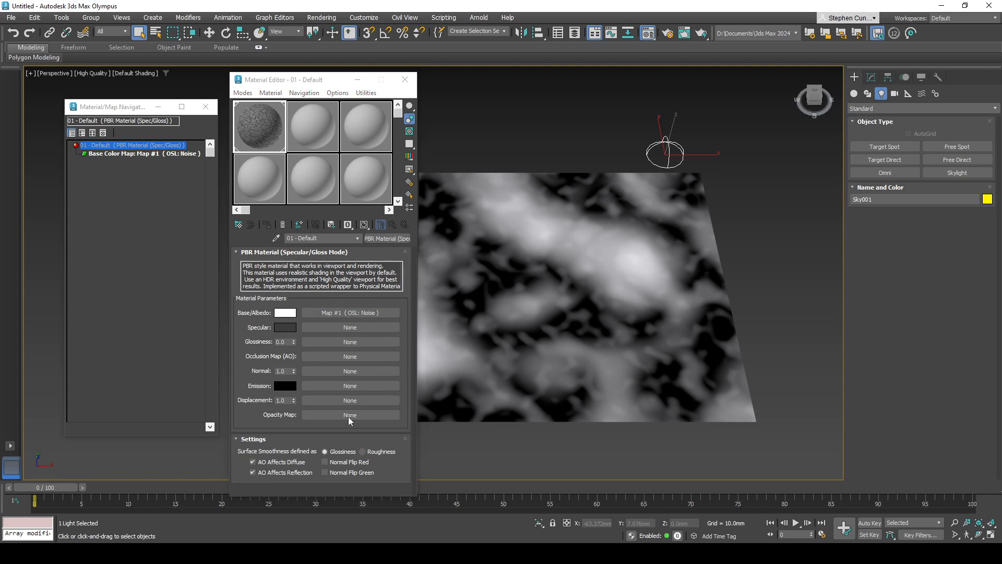
pyautogui.click(300, 320)
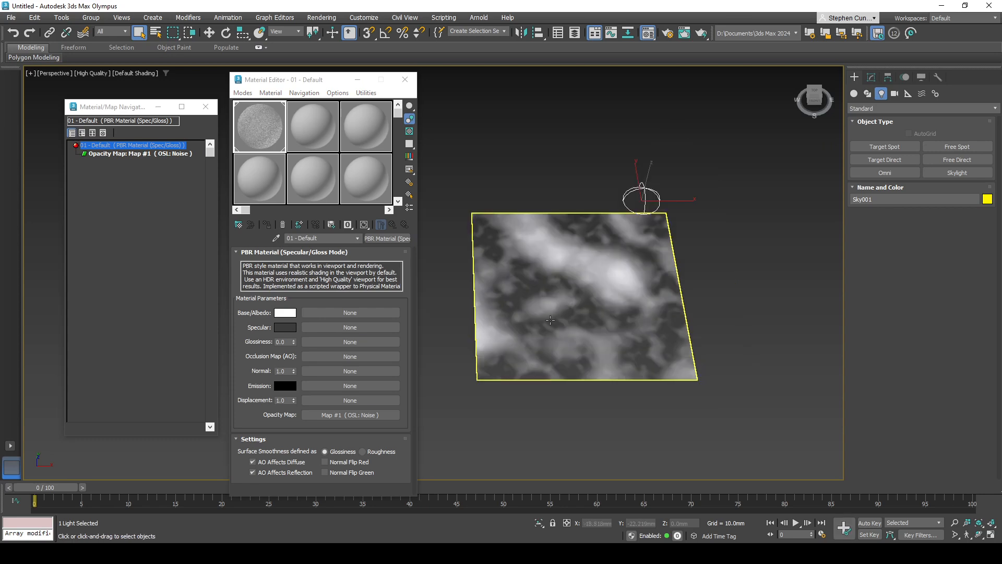
# - Clone the plane with the Move tool, placing the copy about 22 mm straight below the original
pyautogui.keyDown('alt'); pyautogui.moveTo(568, 309); pyautogui.dragTo(598, 286, button='middle'); pyautogui.keyUp('alt')
pyautogui.click(210, 33)
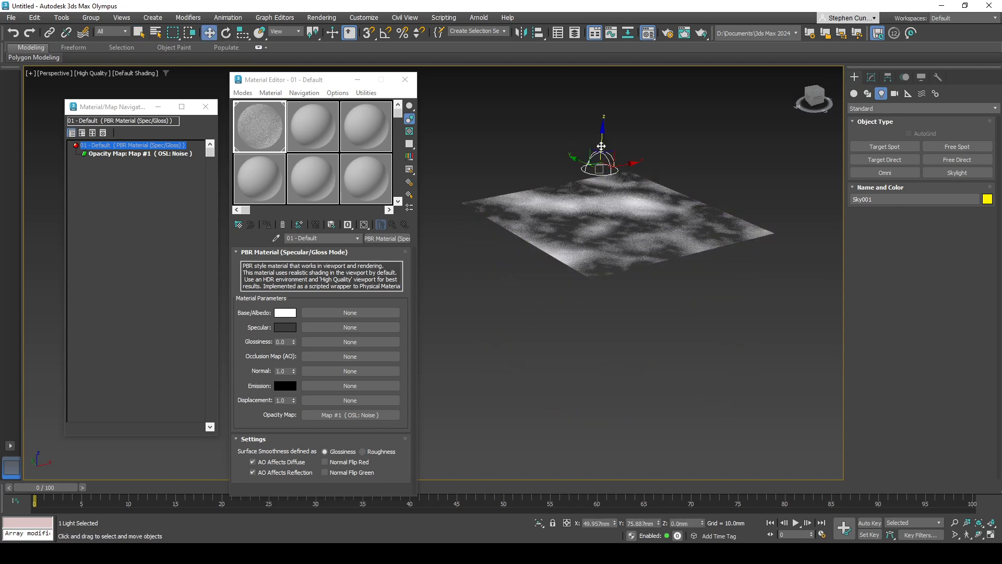
pyautogui.keyDown('shift'); pyautogui.moveTo(624, 173); pyautogui.dragTo(621, 225); pyautogui.keyUp('shift')
pyautogui.click(543, 319)
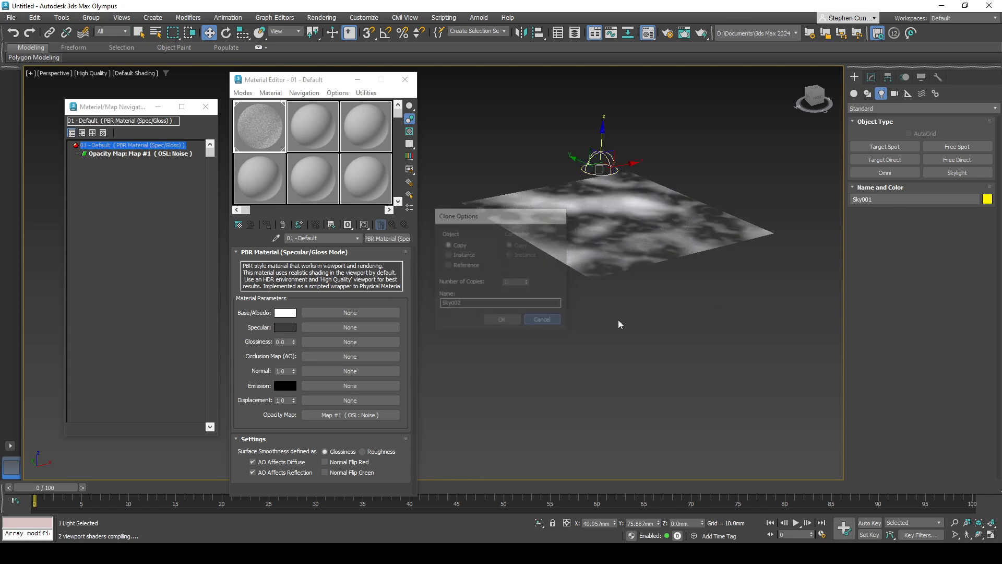
pyautogui.click(614, 226)
pyautogui.keyDown('shift'); pyautogui.moveTo(613, 182); pyautogui.dragTo(611, 214); pyautogui.keyUp('shift')
pyautogui.click(502, 321)
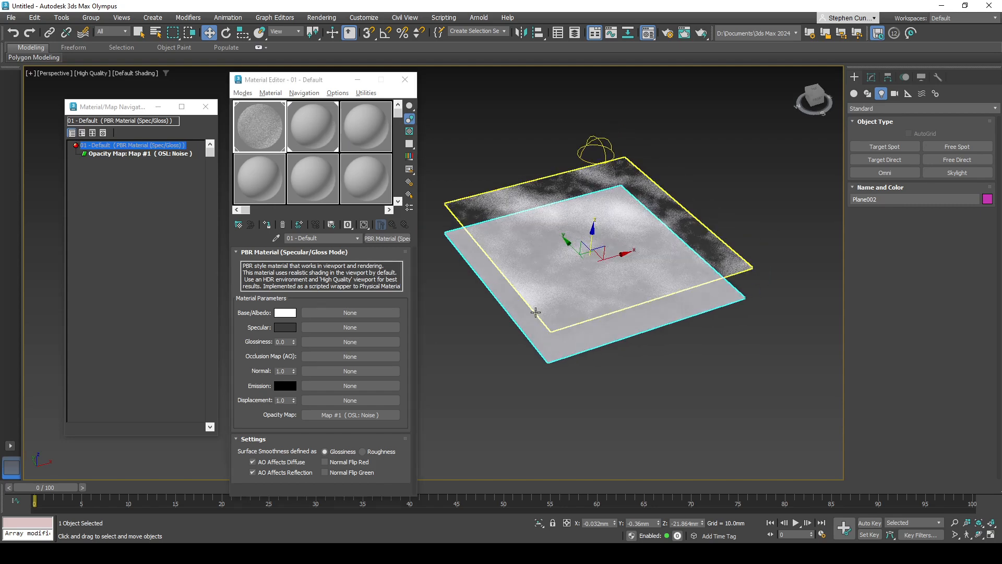
# - Change the lower plane's 02 - Default material to PBR Material (Metal/Rough)
pyautogui.scroll(5, 490, 283)
pyautogui.scroll(-1, 493, 313)
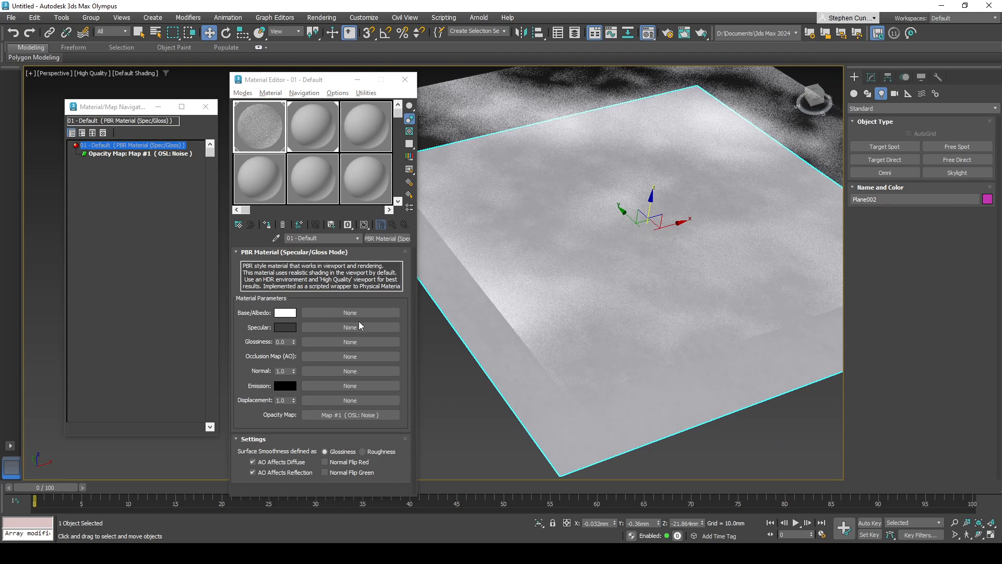
pyautogui.click(329, 147)
pyautogui.click(384, 238)
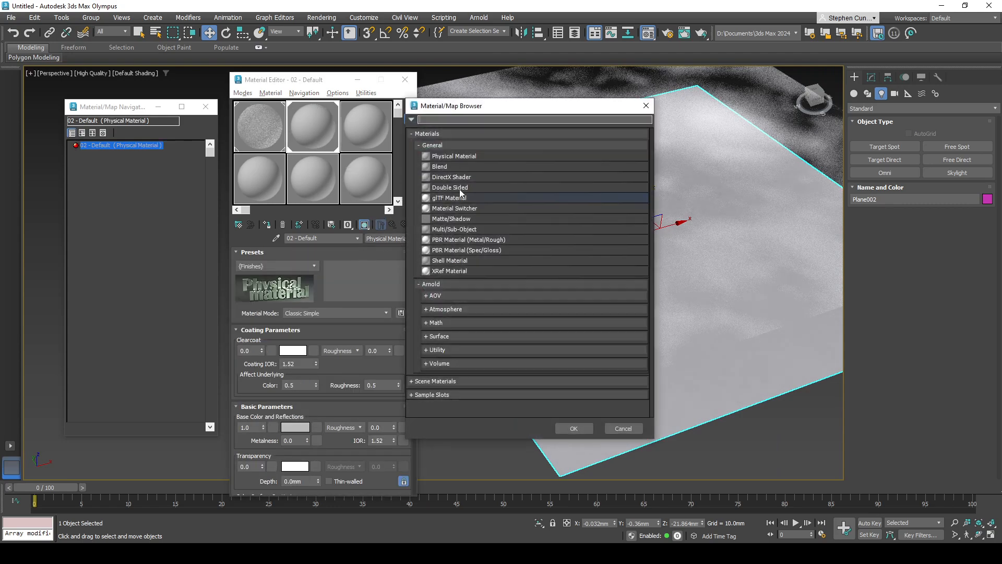
pyautogui.click(453, 239)
pyautogui.click(574, 428)
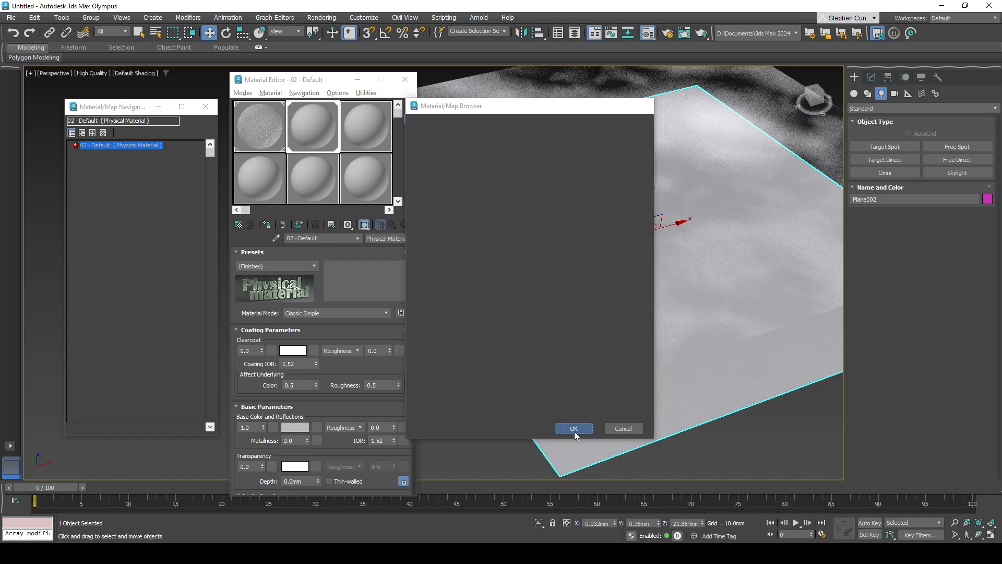
# - Set the first material's Base/Albedo color to pure red (FF0000)
pyautogui.moveTo(626, 400)
pyautogui.keyDown('alt'); pyautogui.mouseDown(button='middle')
pyautogui.moveTo(622, 391)
pyautogui.moveTo(788, 403)
pyautogui.mouseUp(button='middle'); pyautogui.keyUp('alt')
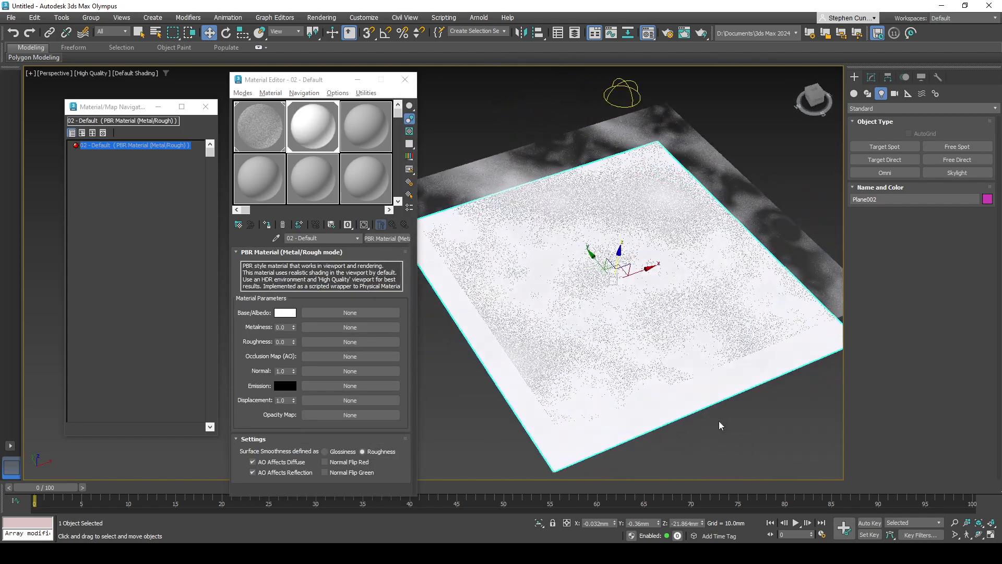
pyautogui.click(259, 126)
pyautogui.click(285, 313)
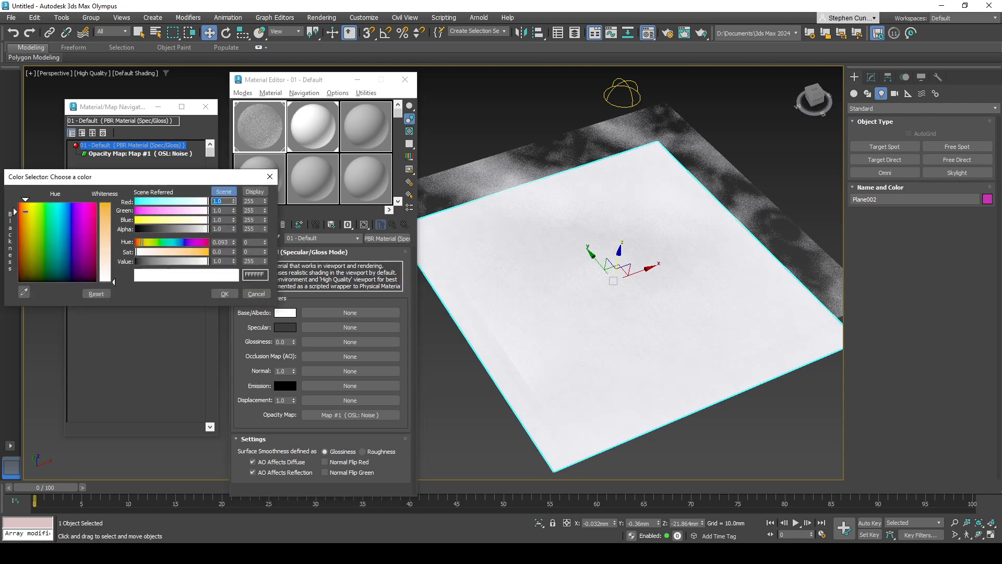
pyautogui.moveTo(115, 221); pyautogui.dragTo(114, 203)
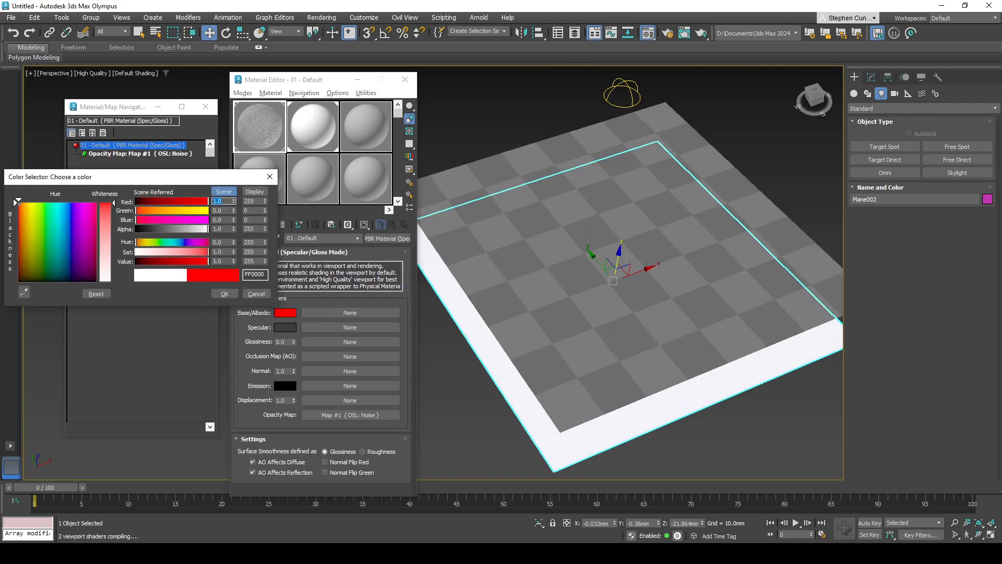
pyautogui.click(224, 293)
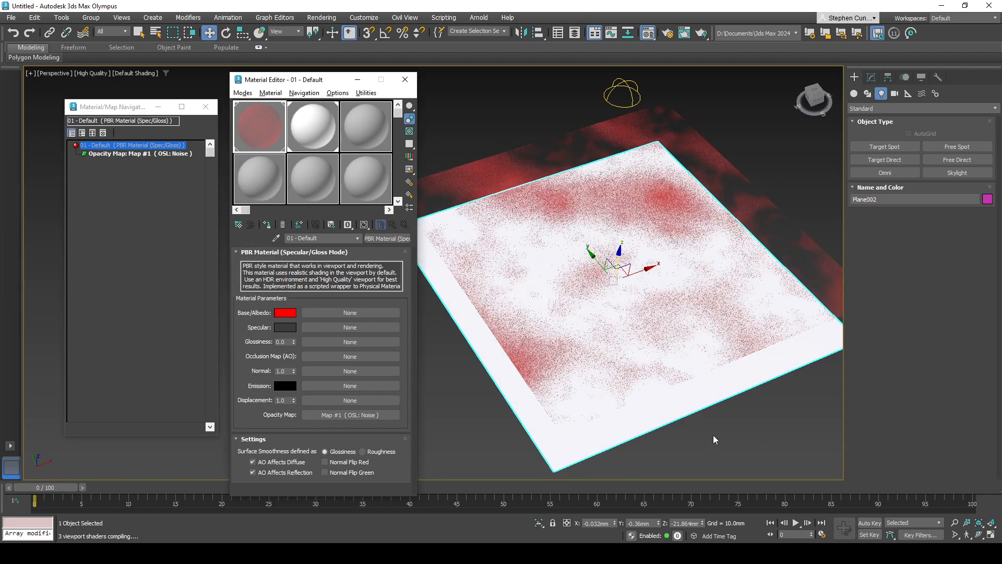
# - Swap the OSL Noise map from the Opacity Map slot into the Emission slot of the first material
pyautogui.keyDown('alt'); pyautogui.moveTo(764, 447); pyautogui.dragTo(737, 447, button='middle'); pyautogui.keyUp('alt')
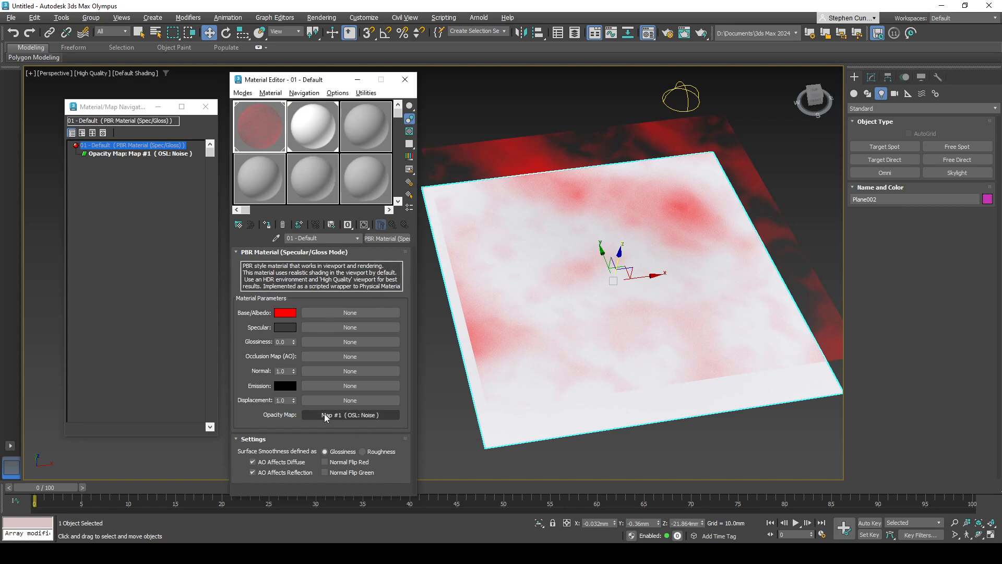
pyautogui.moveTo(325, 416); pyautogui.dragTo(318, 388)
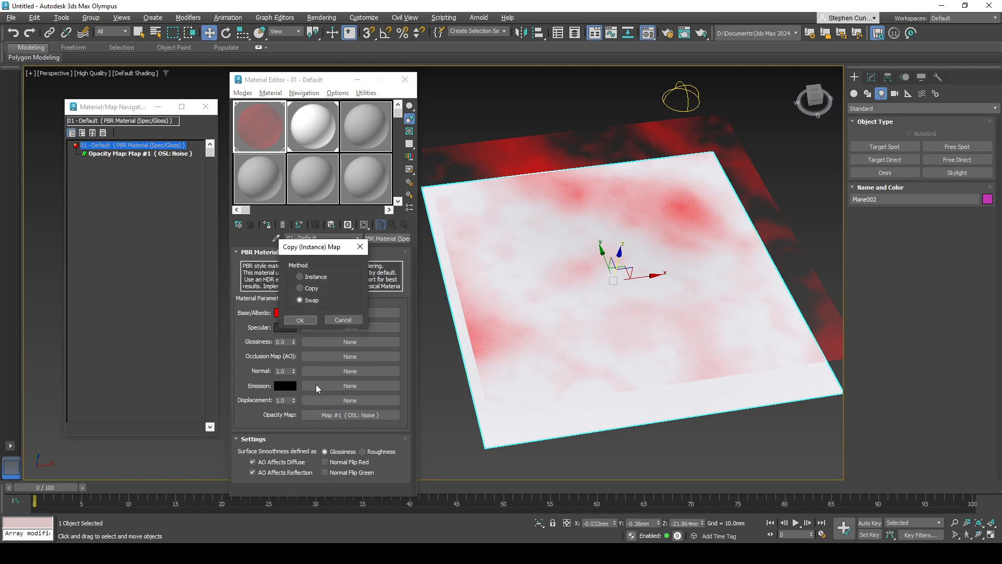
pyautogui.click(308, 321)
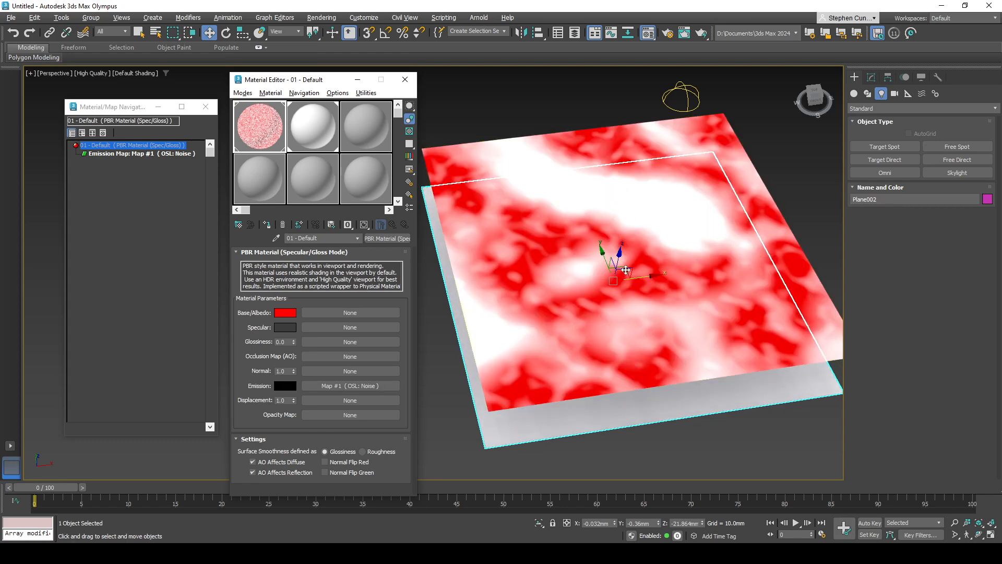
# - Swap the OSL Noise map from the Emission slot back into the Base/Albedo slot
pyautogui.moveTo(350, 386); pyautogui.dragTo(369, 355)
pyautogui.moveTo(338, 311)
pyautogui.mouseDown()
pyautogui.moveTo(336, 368)
pyautogui.moveTo(357, 327)
pyautogui.moveTo(350, 313)
pyautogui.mouseUp()
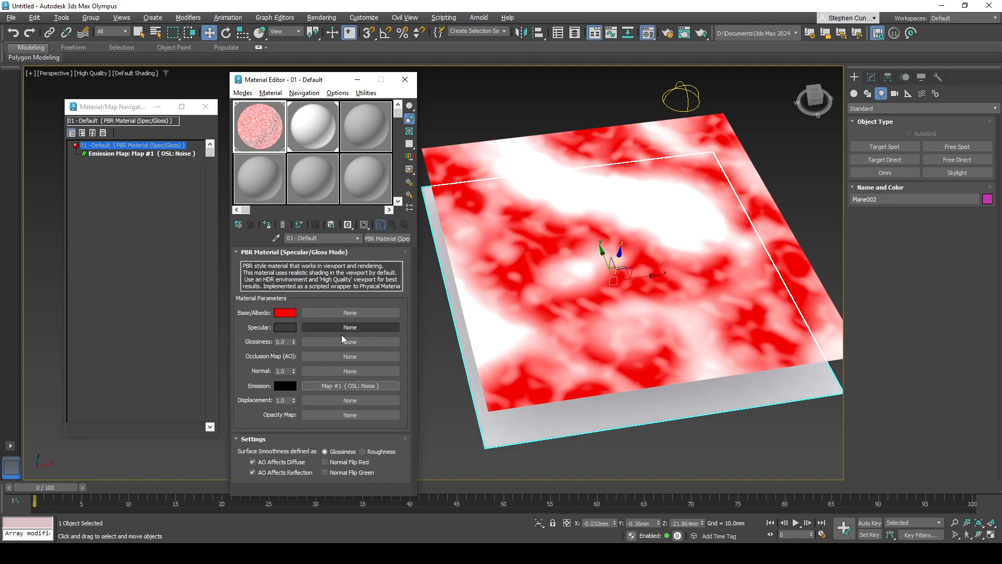
pyautogui.click(342, 386)
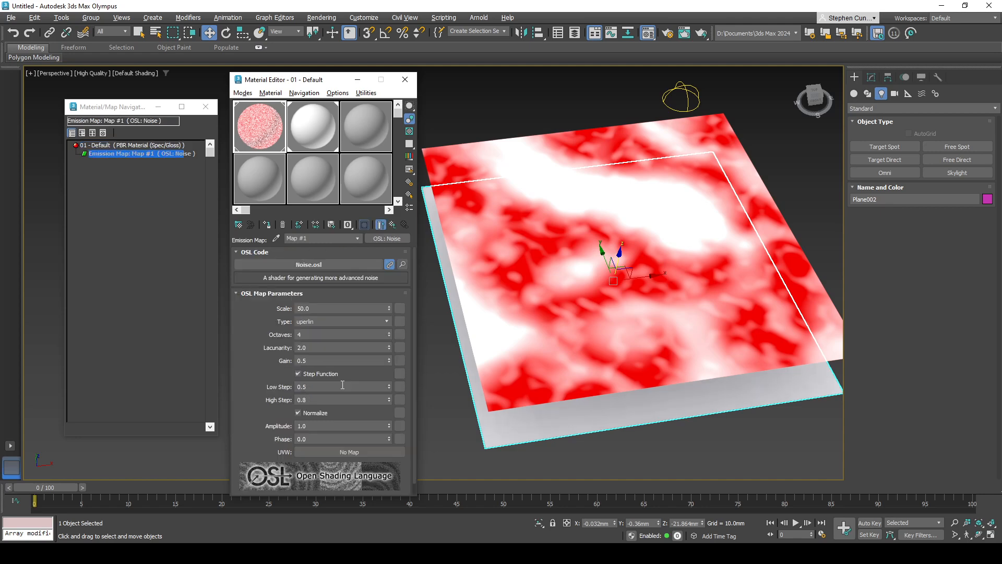
pyautogui.click(156, 145)
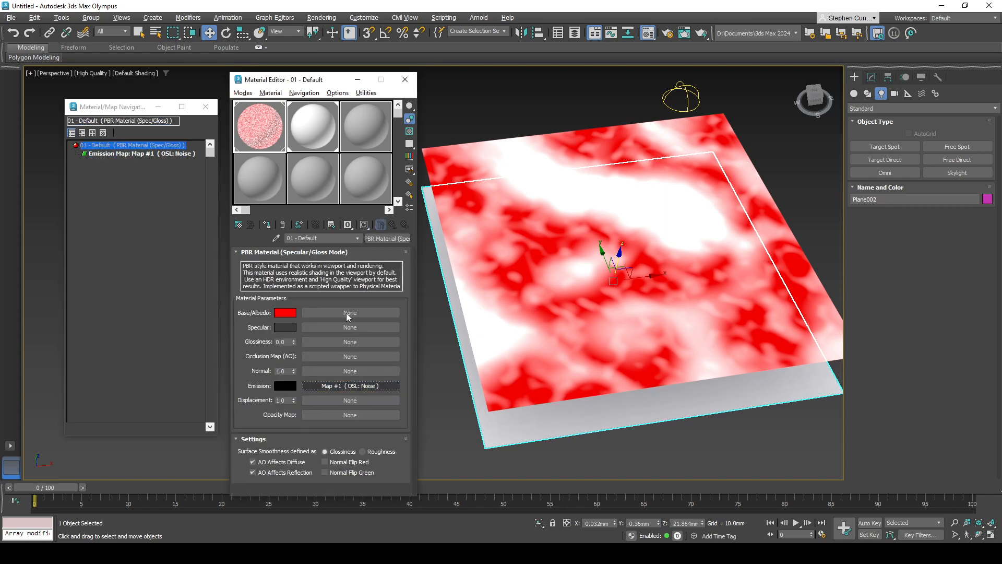
pyautogui.moveTo(347, 315); pyautogui.dragTo(348, 313)
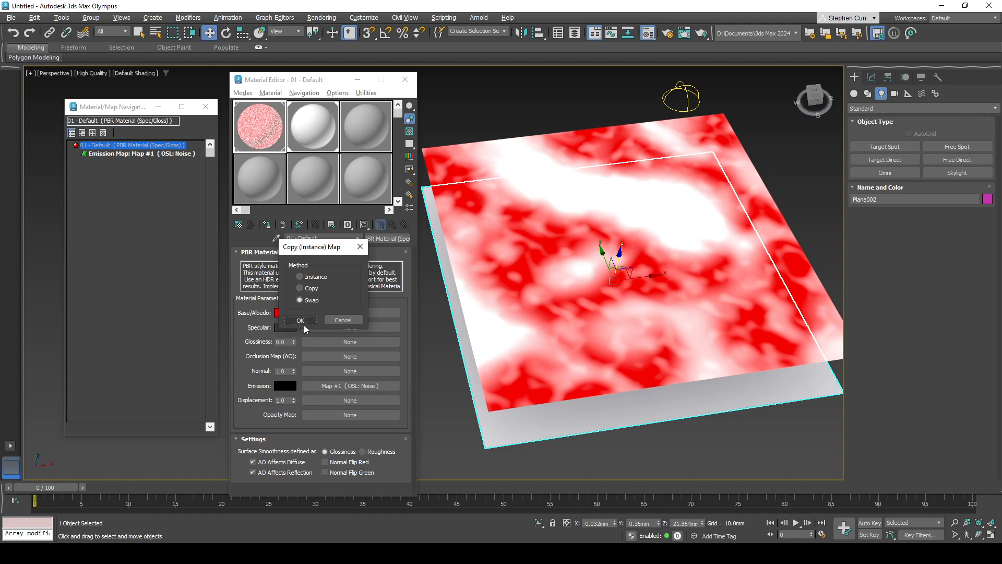
pyautogui.click(300, 320)
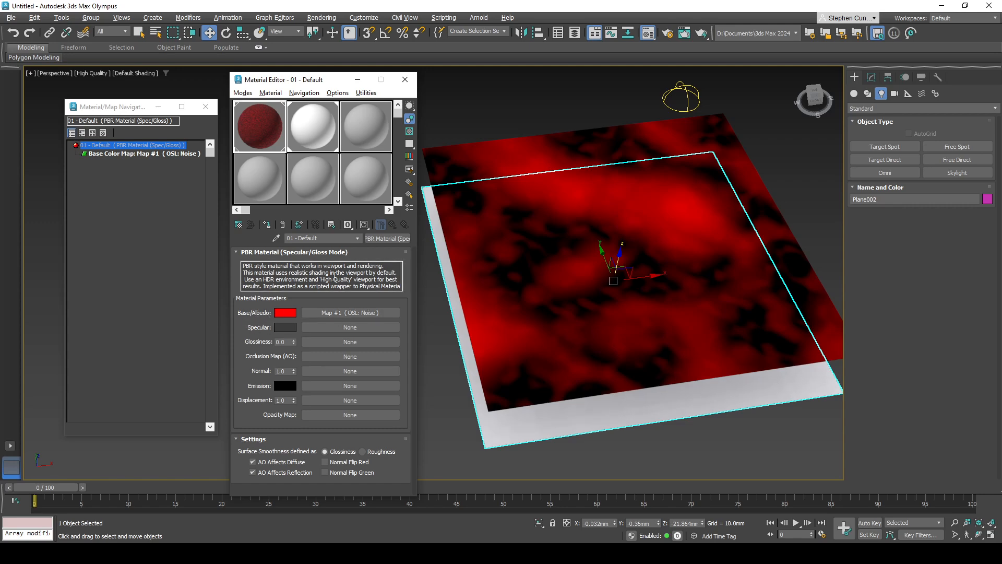
# - Clear the OSL Noise map from the first material's Base/Albedo slot
pyautogui.click(254, 176)
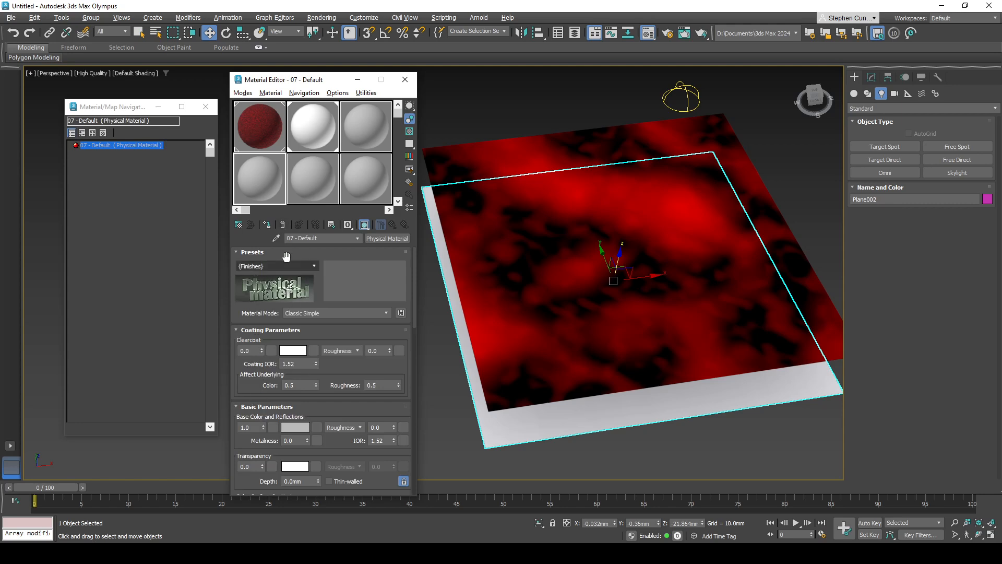
pyautogui.click(256, 124)
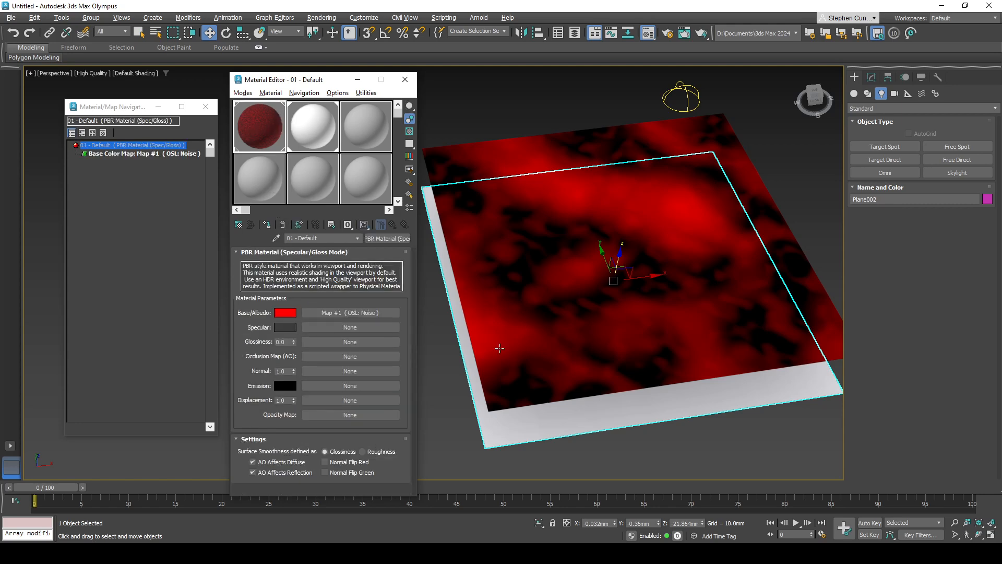
pyautogui.moveTo(503, 296); pyautogui.dragTo(488, 295, button='middle')
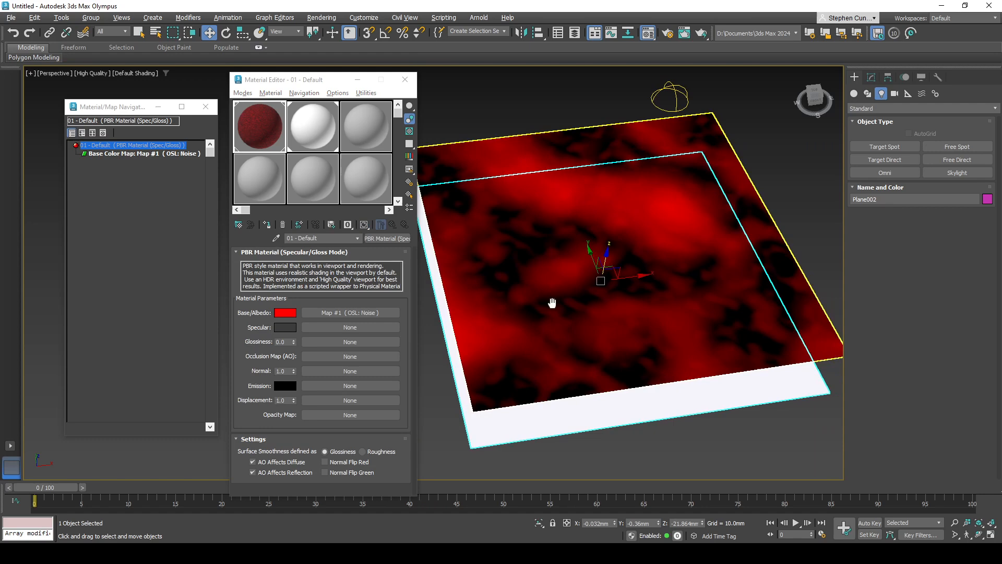
pyautogui.rightClick(351, 313)
pyautogui.click(377, 345)
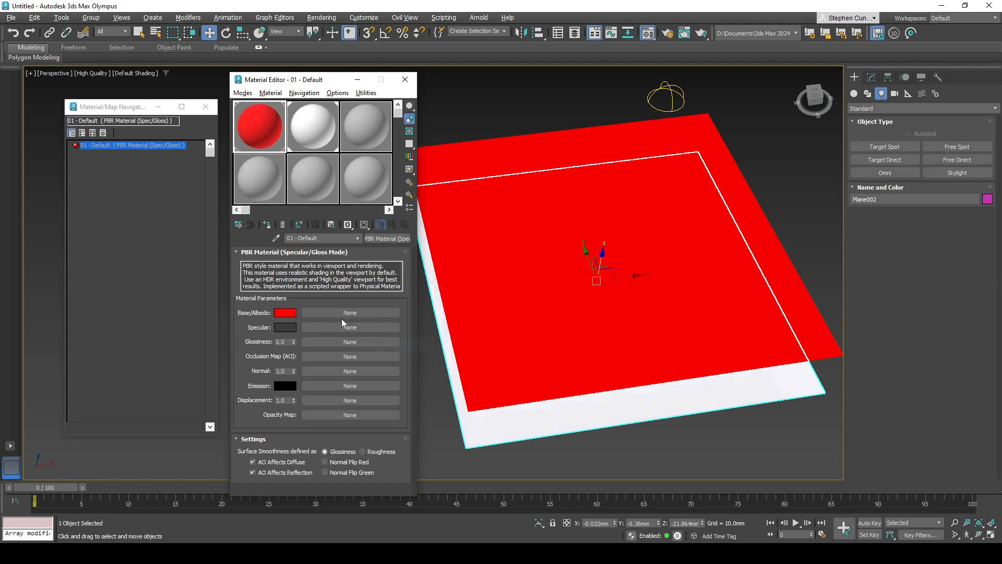
# - Find the OSL Organic Noise map in the map browser and assign it to the Base/Albedo slot
pyautogui.click(349, 312)
pyautogui.scroll(-3, 491, 341)
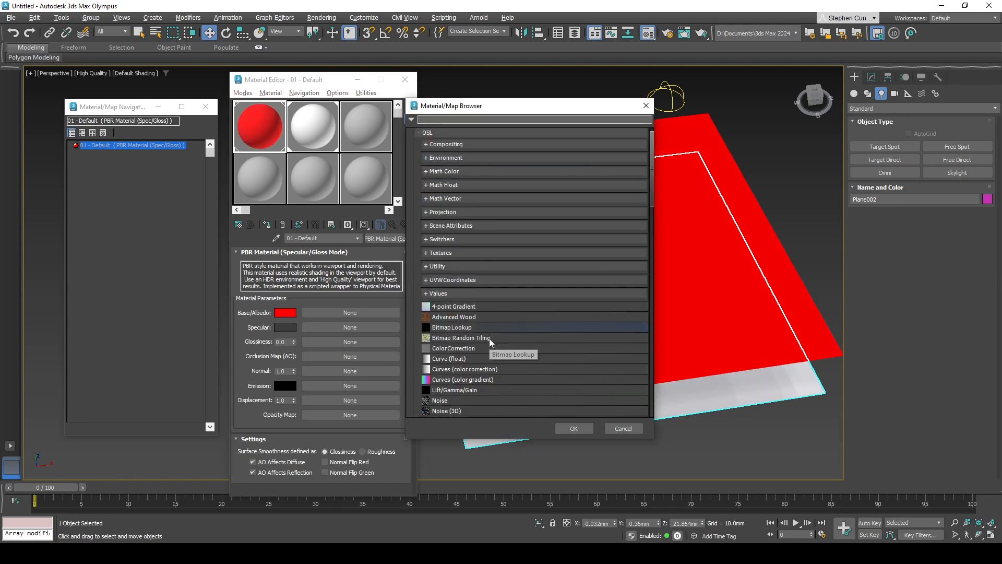
pyautogui.scroll(3, 490, 342)
pyautogui.write('oi')
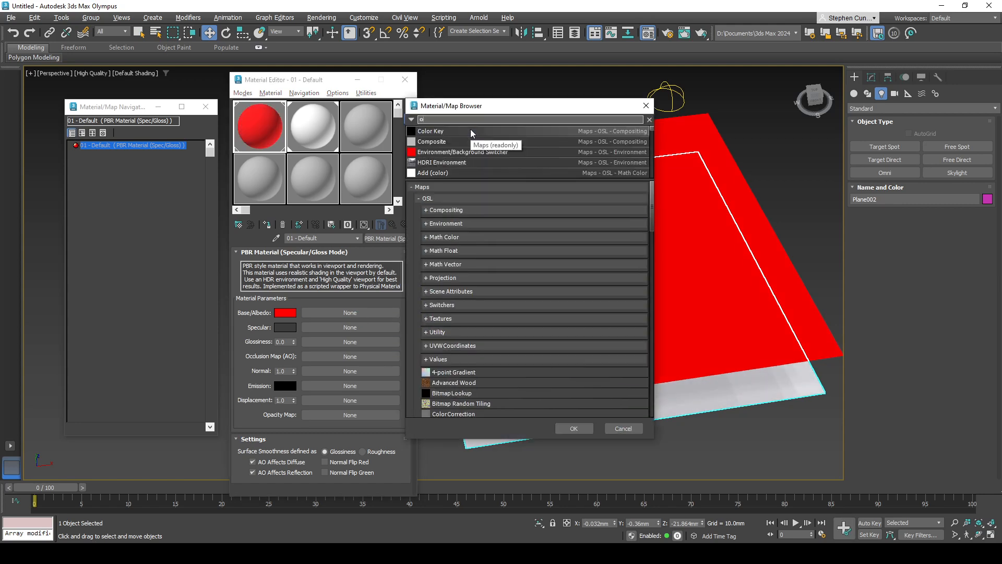
pyautogui.write('g')
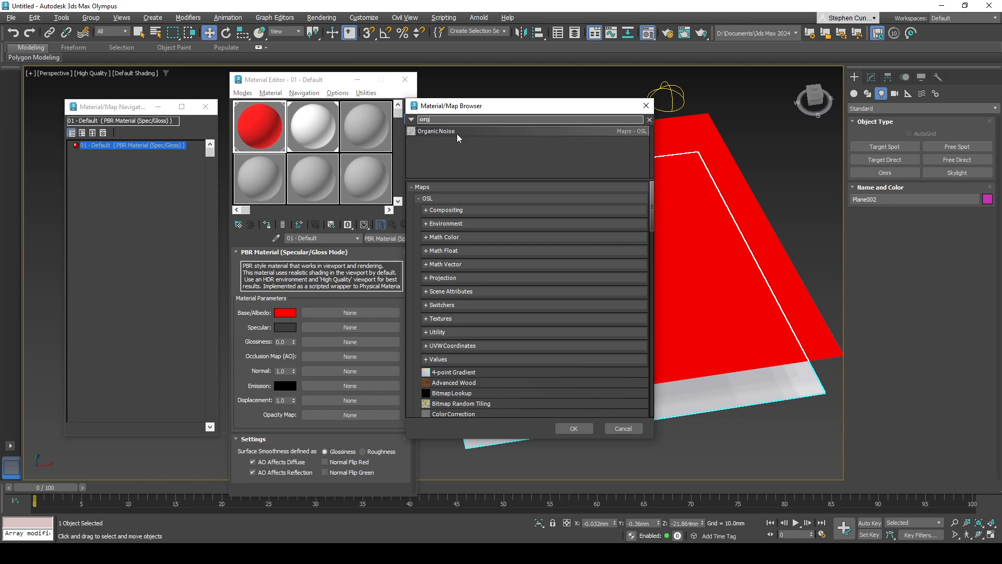
pyautogui.click(572, 428)
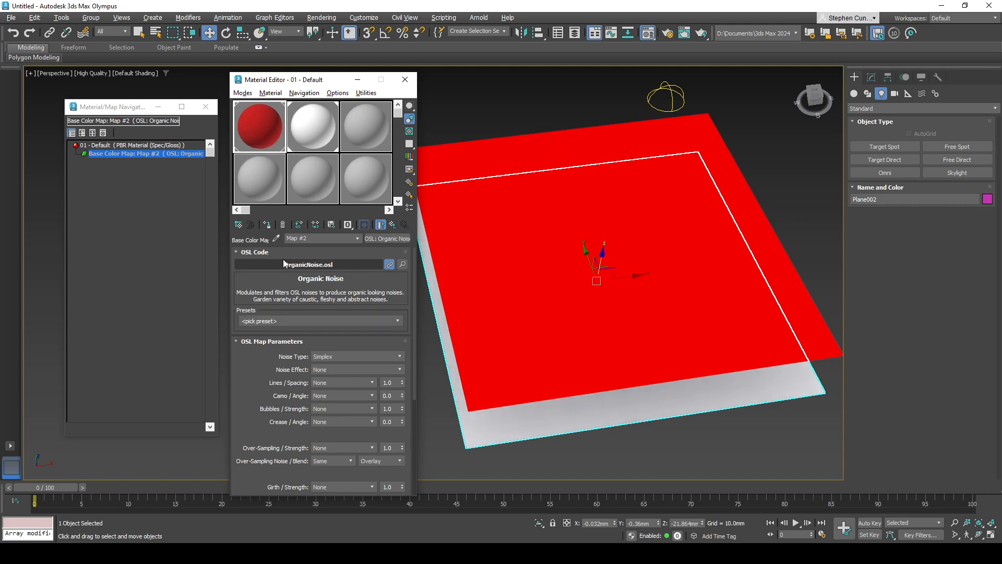
# - Apply the Abstract - Portal To Hell preset to the Organic Noise map and inspect the pattern on the plane up close
pyautogui.click(275, 319)
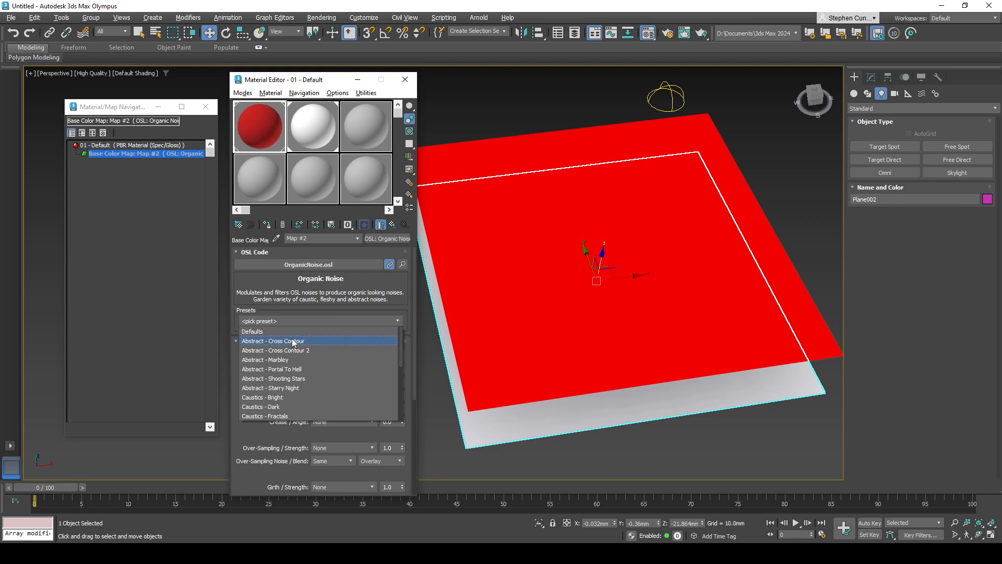
pyautogui.click(294, 369)
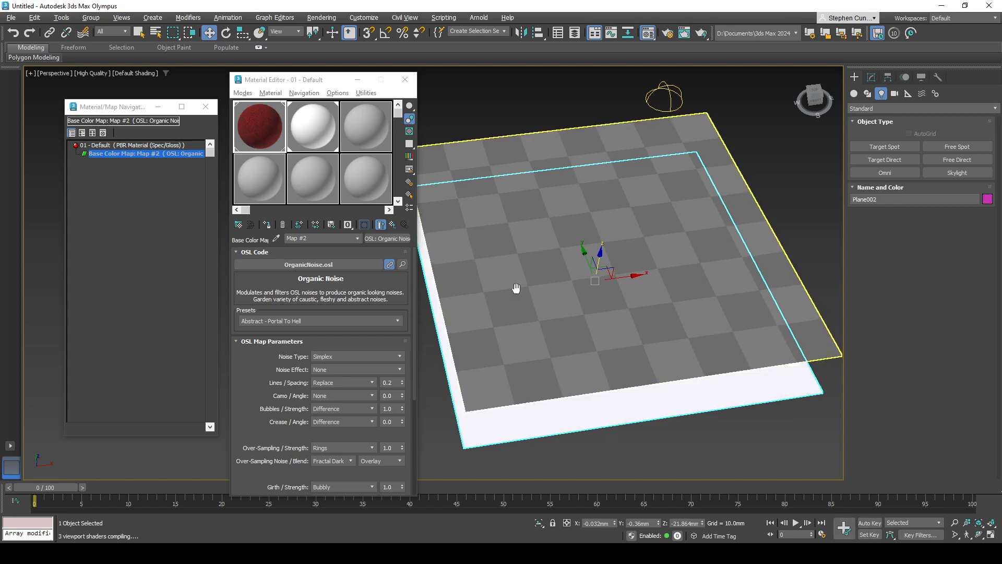
pyautogui.moveTo(516, 288); pyautogui.dragTo(521, 288, button='middle')
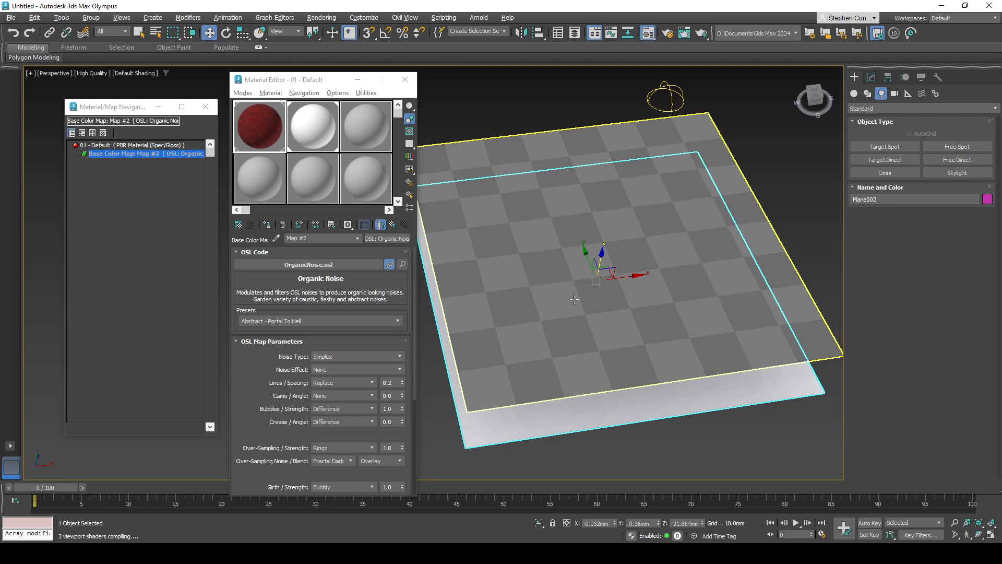
pyautogui.keyDown('alt'); pyautogui.moveTo(574, 299); pyautogui.dragTo(705, 201, button='middle'); pyautogui.keyUp('alt')
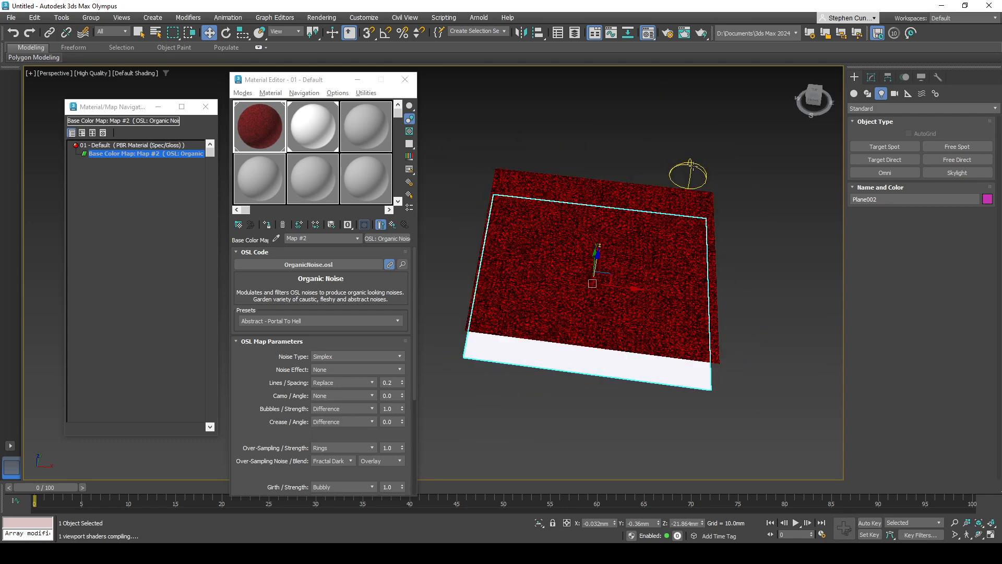
pyautogui.scroll(8, 536, 331)
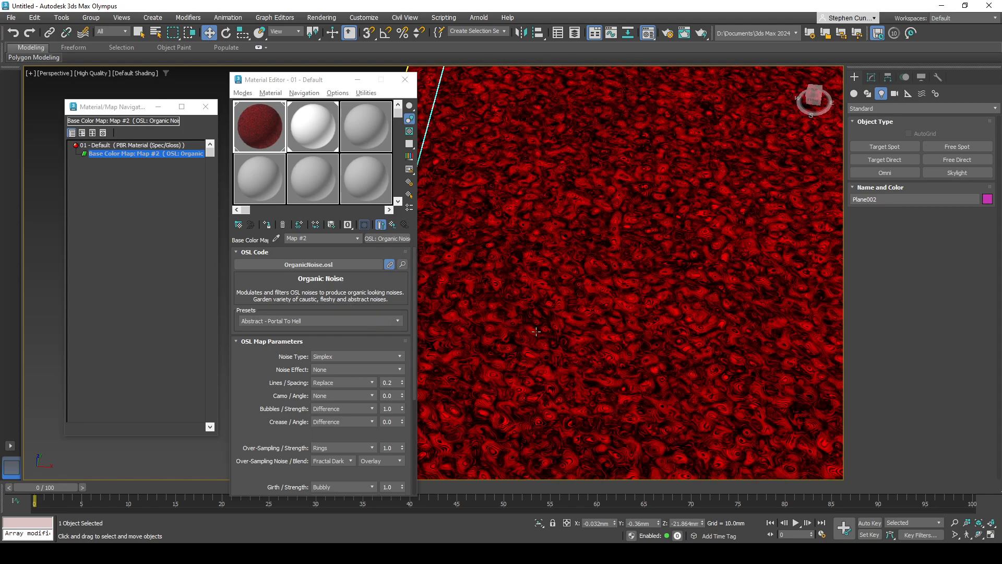
pyautogui.scroll(5, 536, 331)
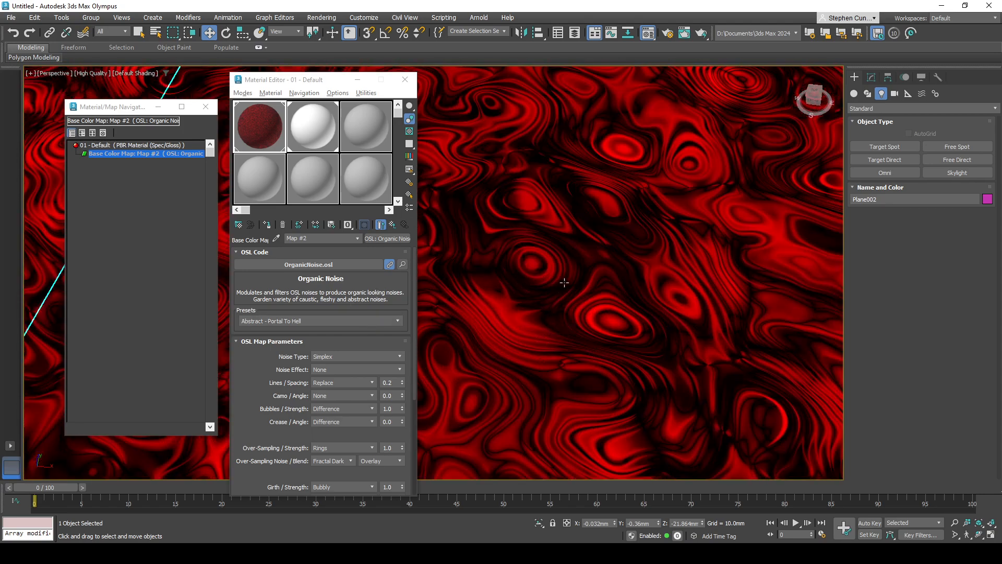
# - Change the Organic Noise map's Noise Type to Fractal Light and look through its remaining parameters
pyautogui.click(357, 356)
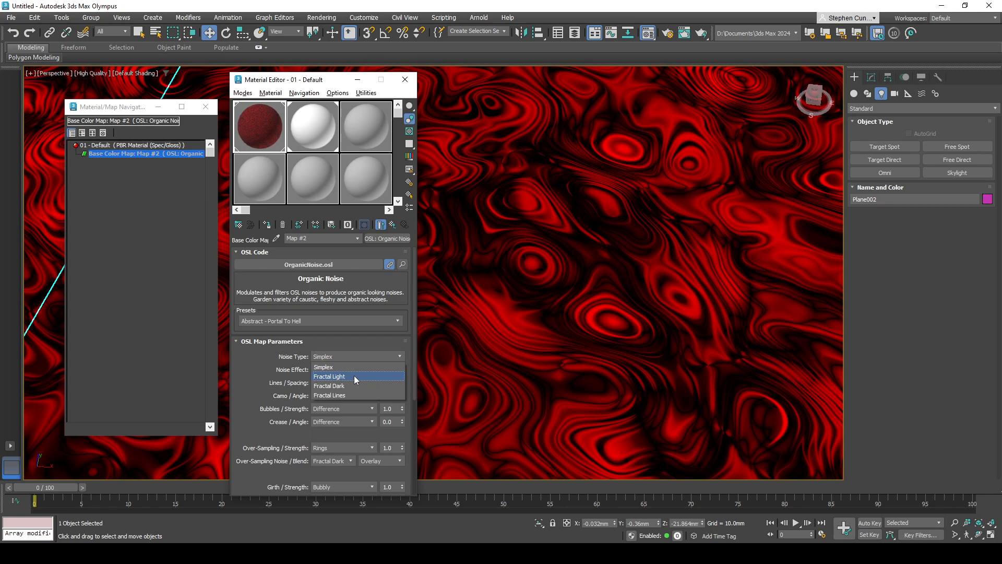
pyautogui.click(355, 376)
pyautogui.click(334, 385)
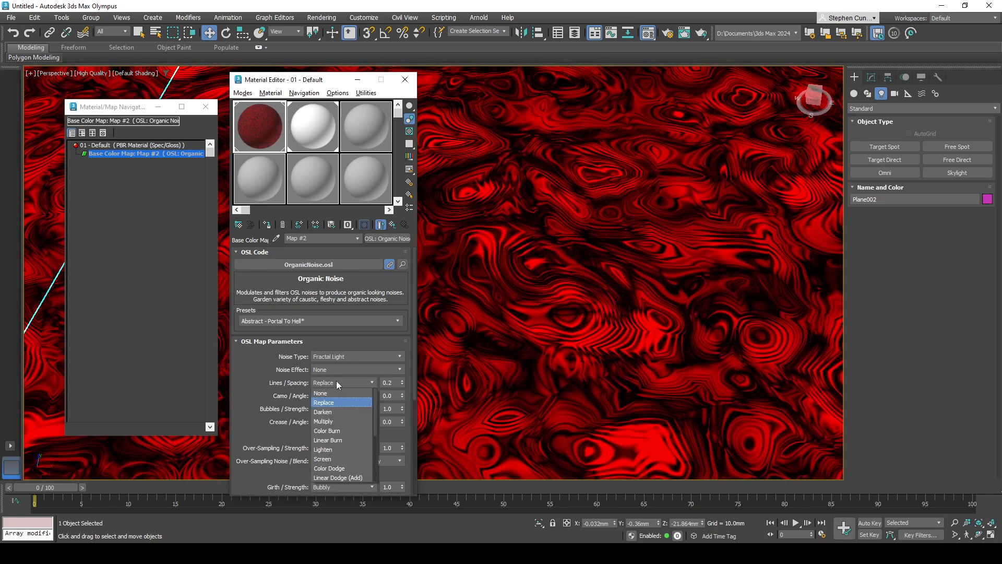
pyautogui.click(334, 384)
pyautogui.scroll(-5, 276, 387)
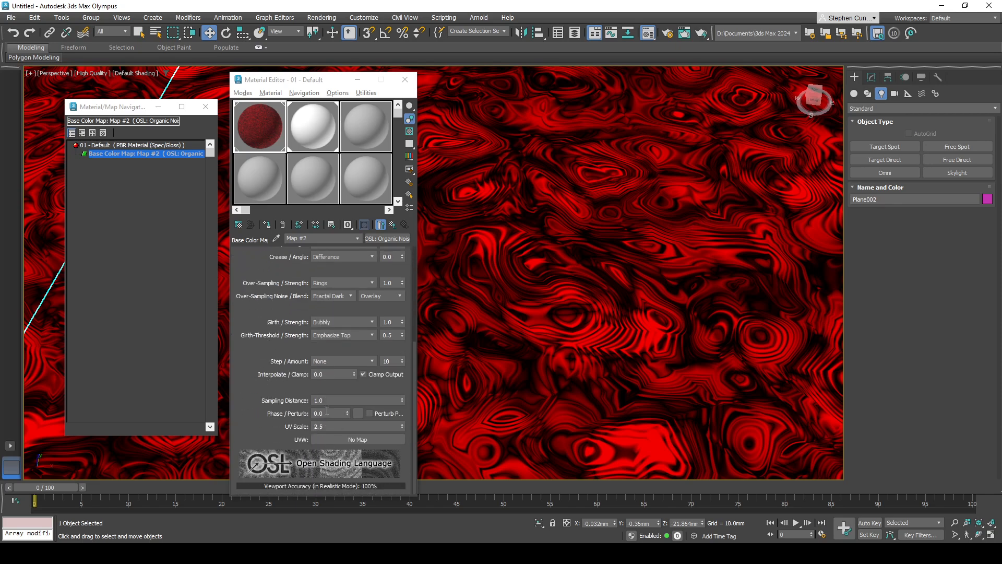
pyautogui.scroll(5, 286, 395)
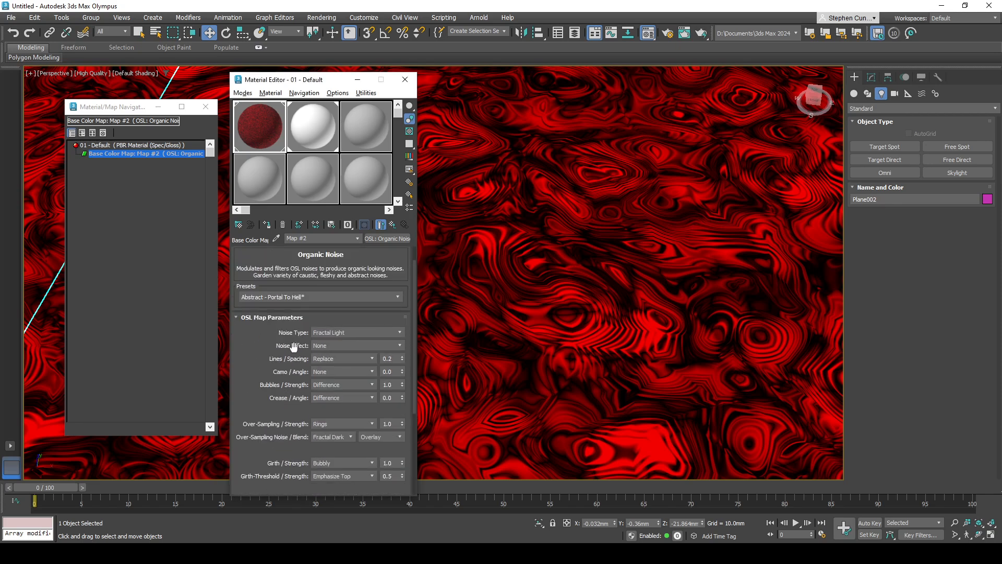
# - Switch the Organic Noise map to the Fabric - Plastic Bumps preset and examine the pattern on the plane
pyautogui.click(294, 298)
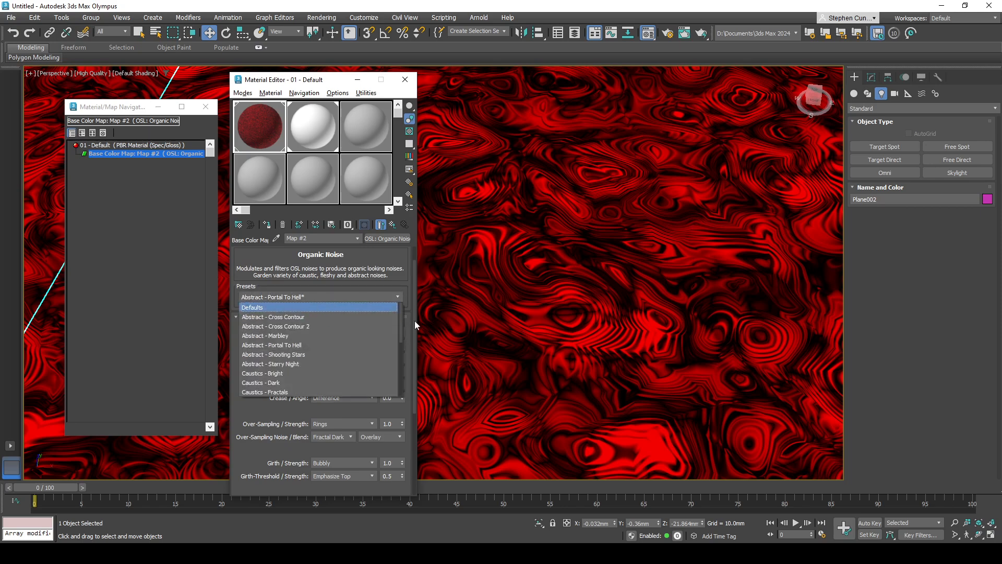
pyautogui.moveTo(401, 317); pyautogui.dragTo(404, 342)
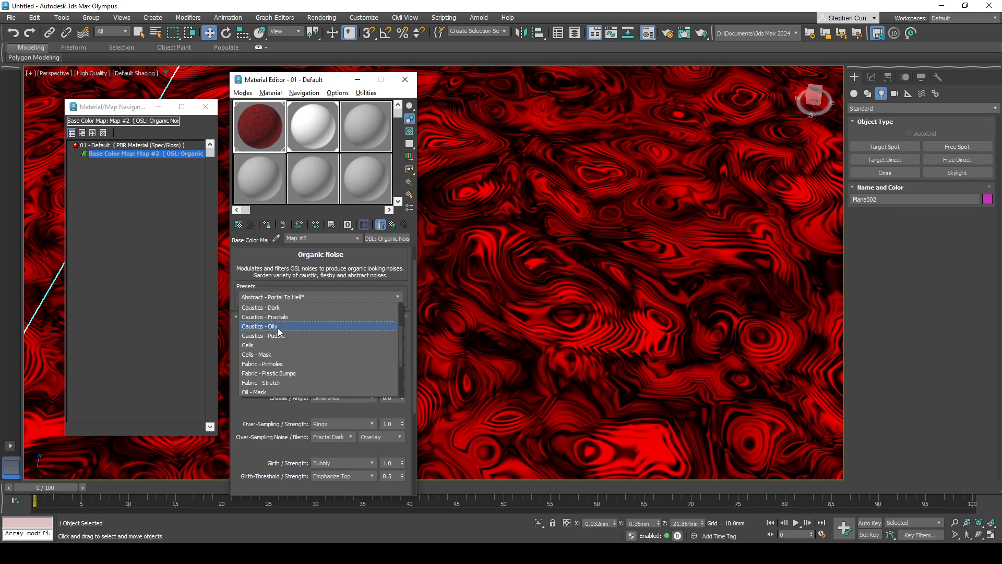
pyautogui.click(297, 376)
pyautogui.scroll(-10, 574, 314)
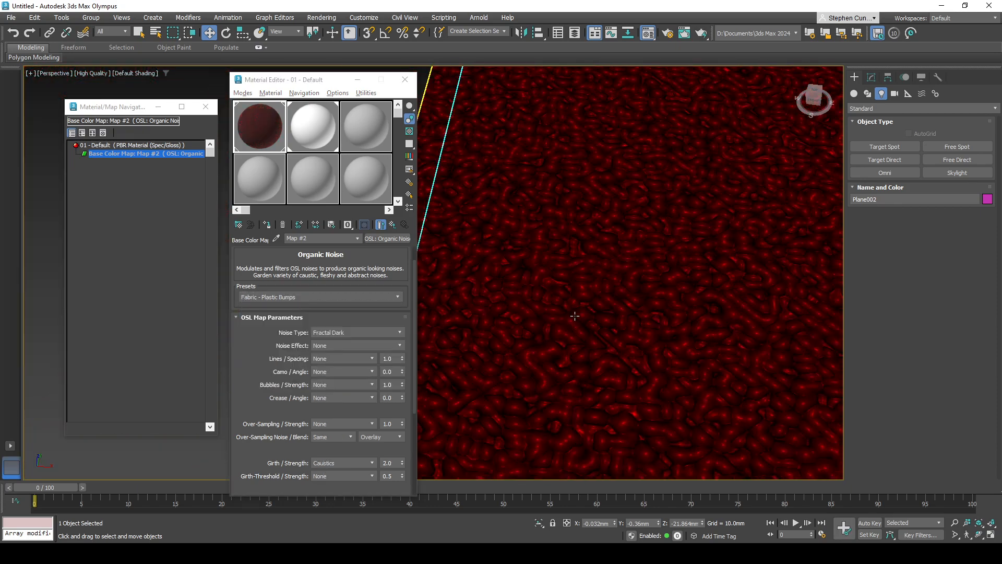
pyautogui.moveTo(575, 316); pyautogui.dragTo(506, 334, button='middle')
pyautogui.scroll(8, 595, 335)
pyautogui.scroll(-10, 600, 339)
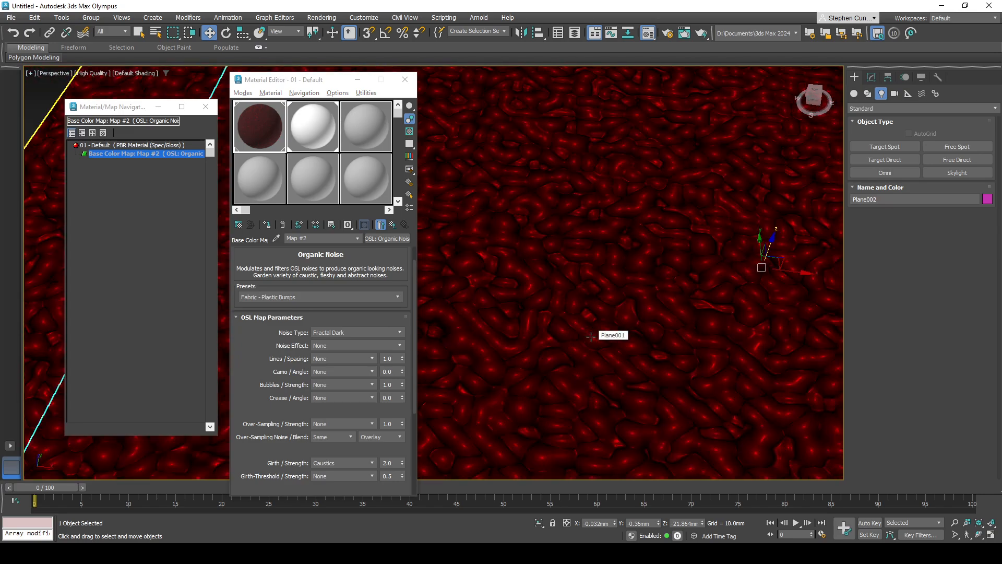
pyautogui.moveTo(597, 366)
pyautogui.keyDown('alt'); pyautogui.mouseDown(button='middle')
pyautogui.moveTo(602, 324)
pyautogui.moveTo(602, 378)
pyautogui.mouseUp(button='middle'); pyautogui.keyUp('alt')
pyautogui.scroll(6, 584, 307)
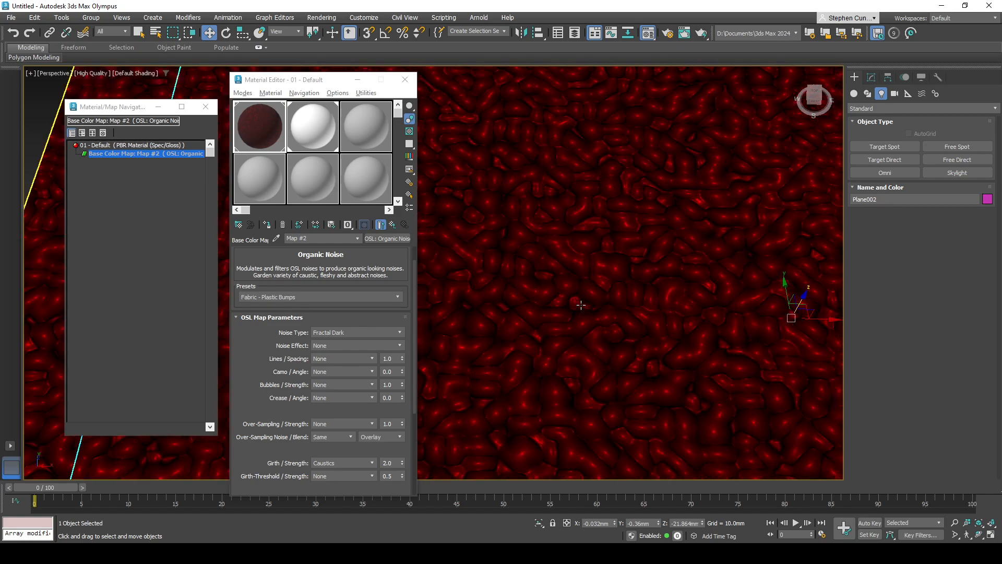
# - Switch the Organic Noise map to the Plasma preset and examine the pattern on the plane
pyautogui.click(339, 332)
pyautogui.click(326, 333)
pyautogui.click(319, 297)
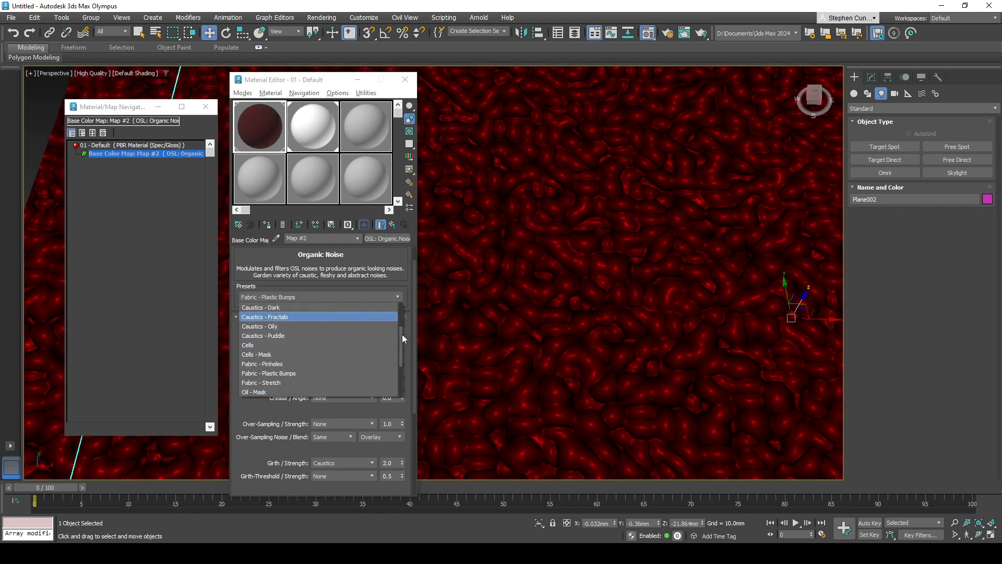
pyautogui.moveTo(402, 337); pyautogui.dragTo(402, 357)
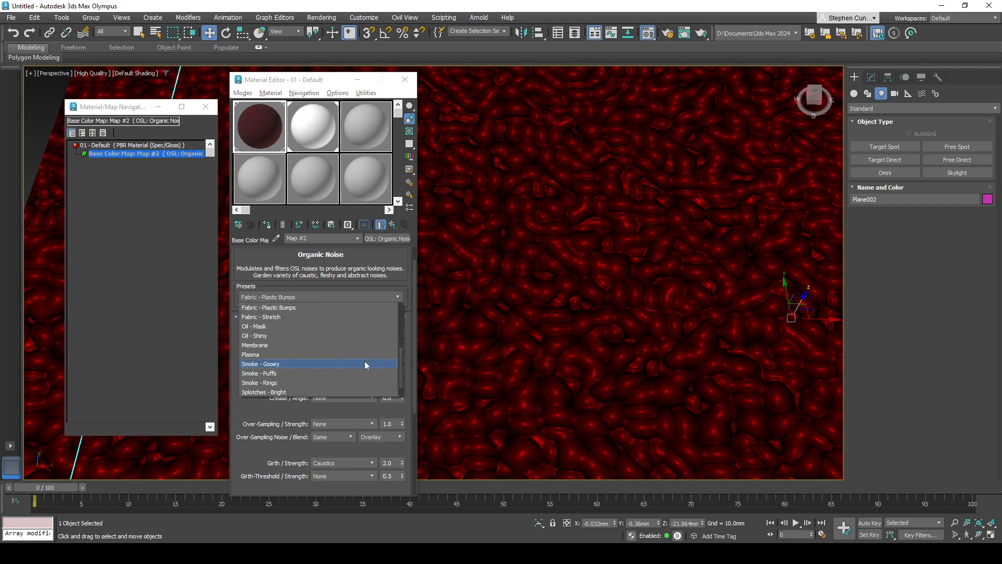
pyautogui.click(262, 355)
pyautogui.scroll(-5, 558, 336)
pyautogui.keyDown('alt'); pyautogui.moveTo(558, 336); pyautogui.dragTo(592, 338, button='middle'); pyautogui.keyUp('alt')
pyautogui.scroll(8, 592, 338)
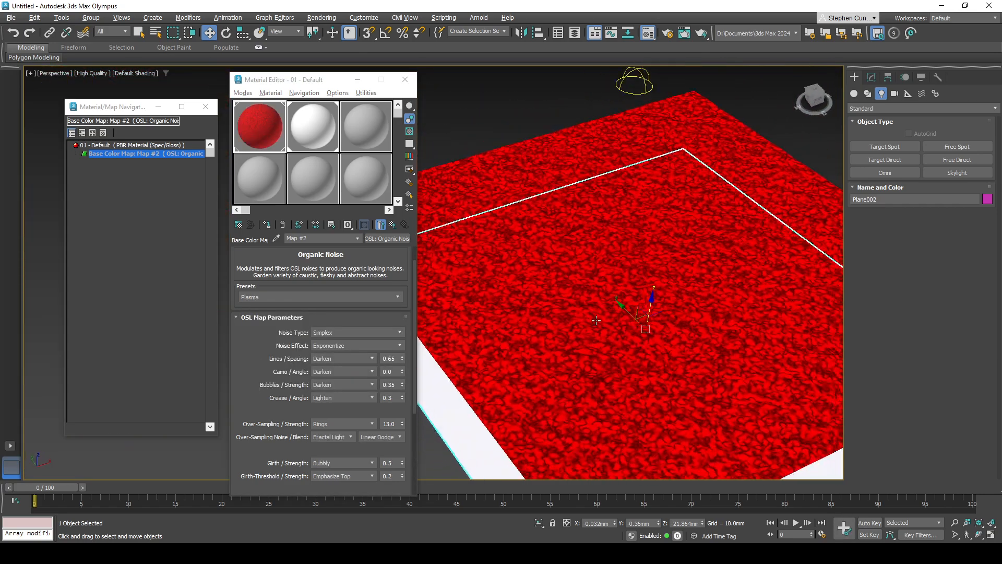
pyautogui.scroll(-8, 571, 327)
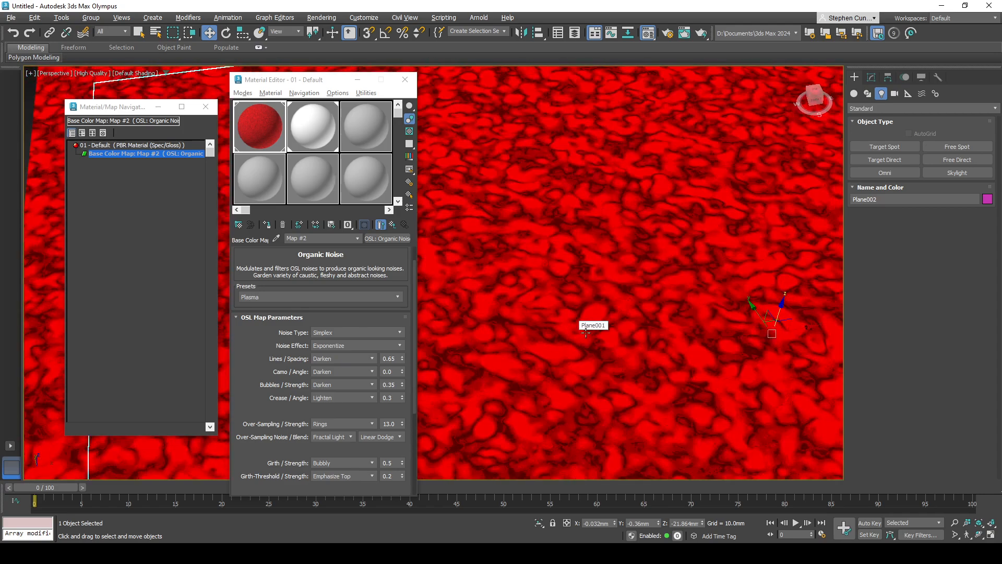
# - Try UV Scale values of 5 and 10 on the Organic Noise map and compare the pattern on the plane
pyautogui.keyDown('alt'); pyautogui.moveTo(571, 327); pyautogui.dragTo(549, 330, button='middle'); pyautogui.keyUp('alt')
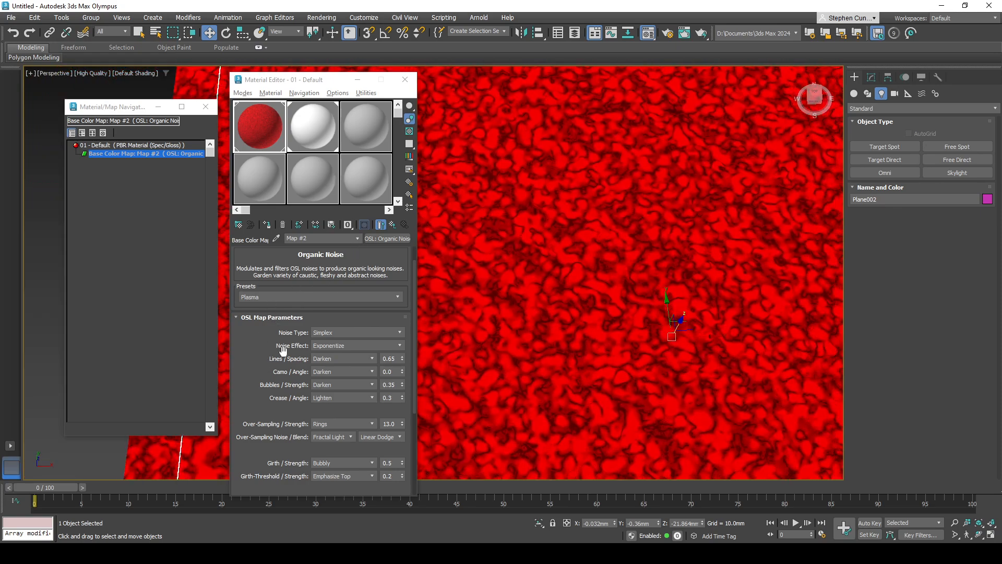
pyautogui.scroll(-5, 267, 371)
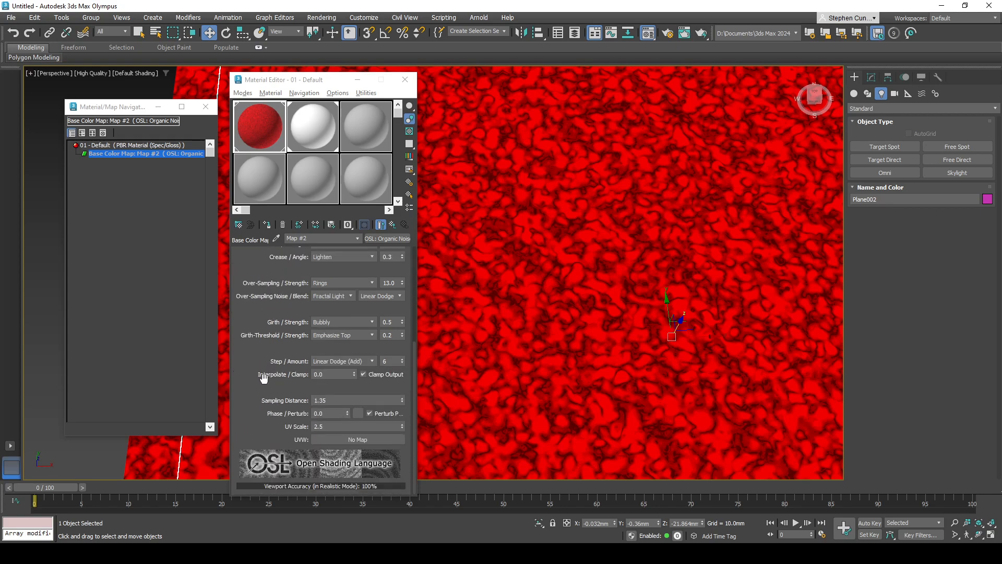
pyautogui.doubleClick(319, 426)
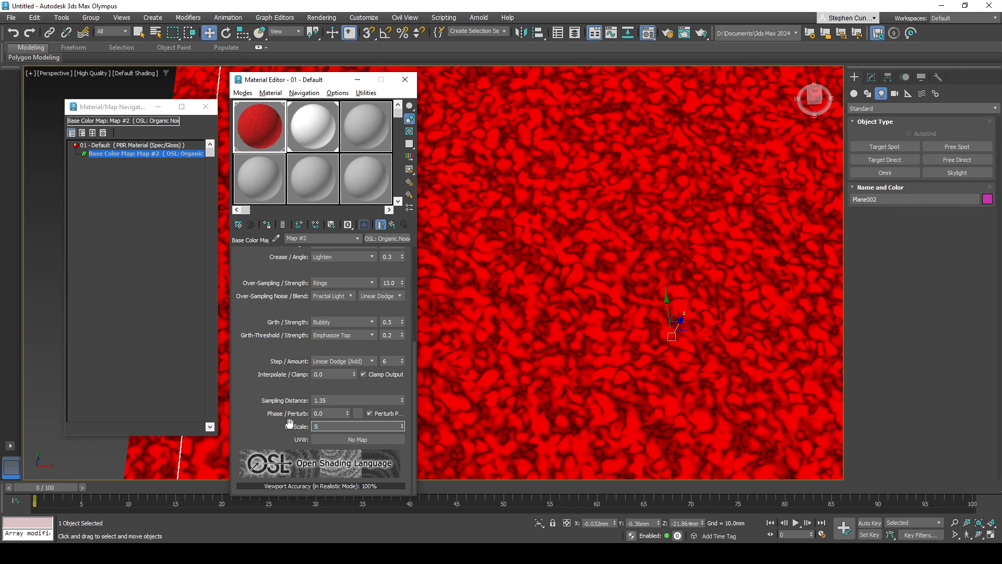
pyautogui.press('Return')
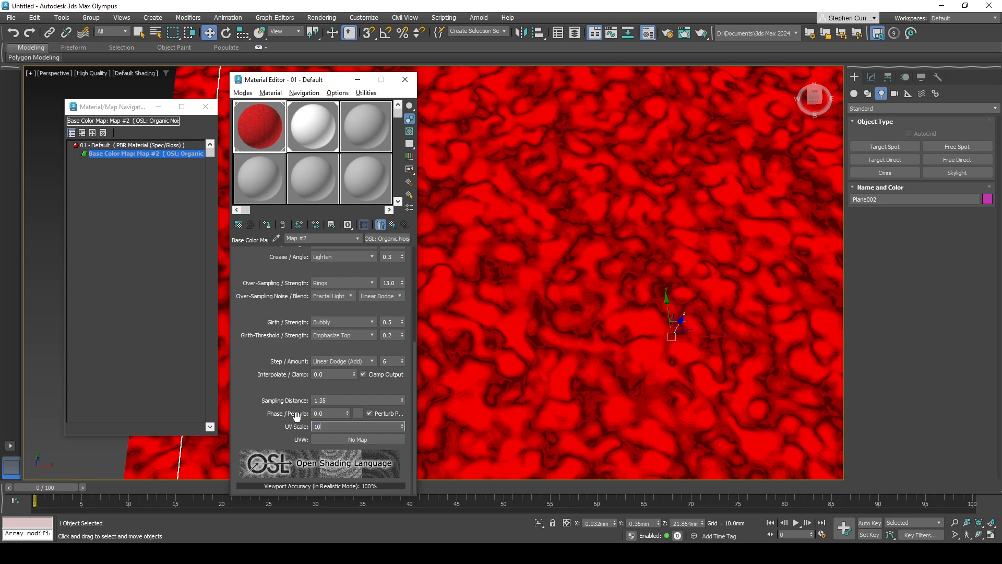
pyautogui.press('Return')
pyautogui.scroll(-5, 590, 344)
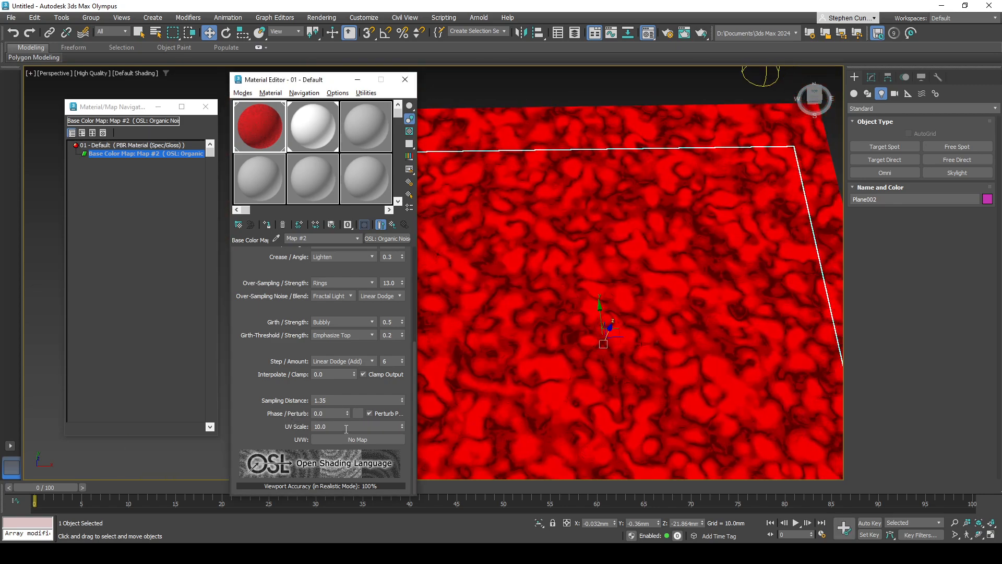
# - Try a UV Scale of 40 on the Organic Noise map, inspect the enlarged pattern, and reduce the value to 20
pyautogui.doubleClick(346, 429)
pyautogui.write('40')
pyautogui.press('Return')
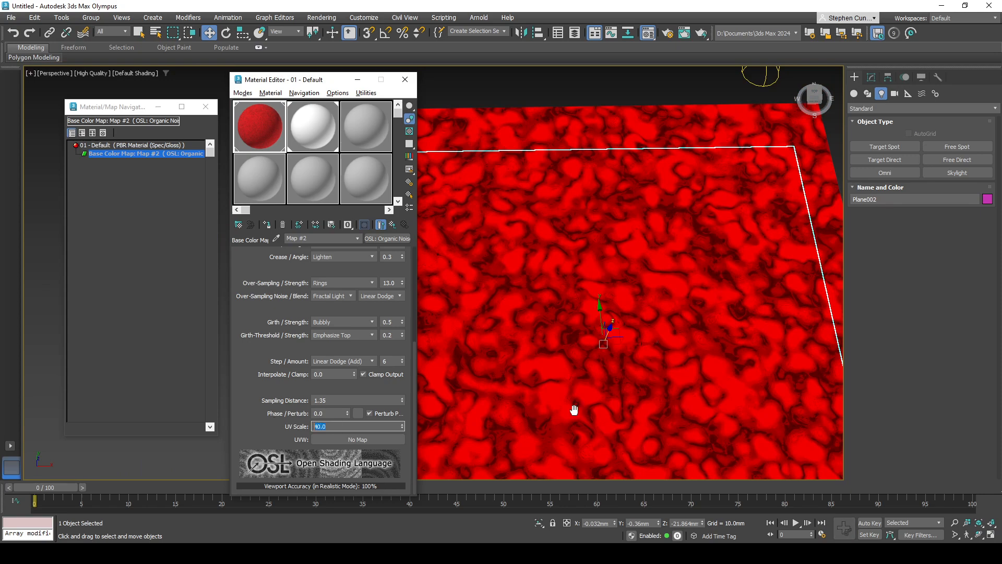
pyautogui.scroll(-5, 598, 374)
pyautogui.scroll(8, 609, 381)
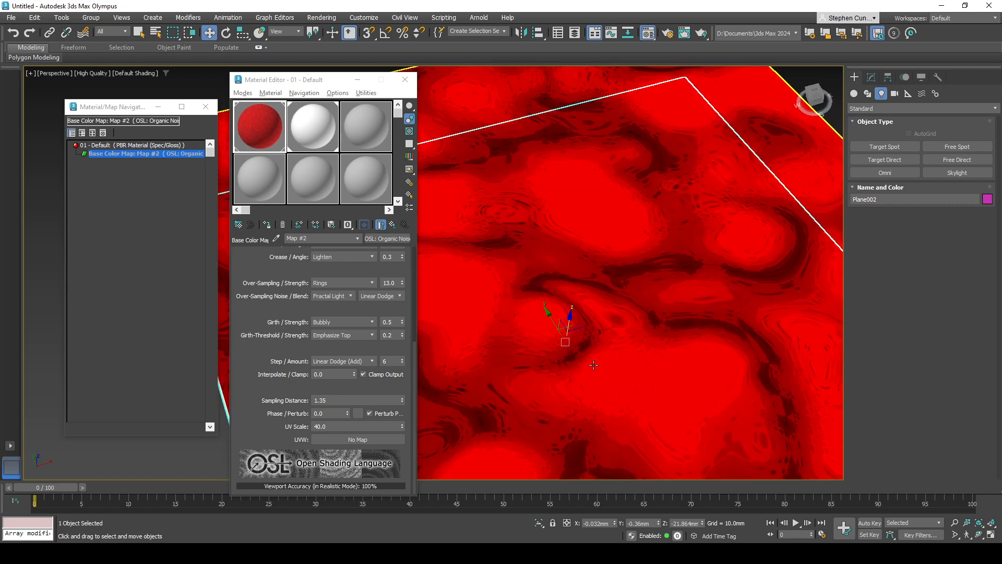
pyautogui.doubleClick(330, 425)
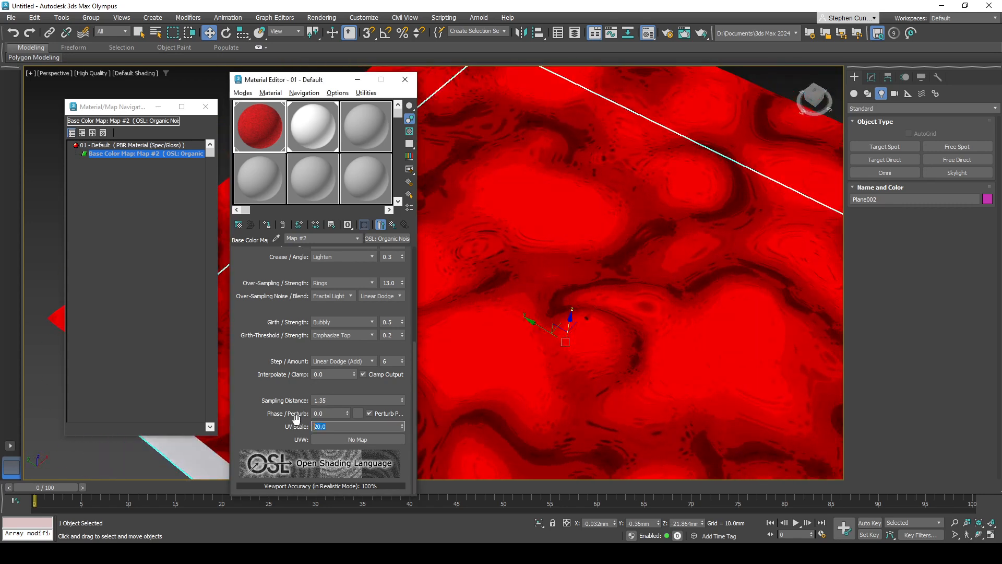
pyautogui.scroll(-5, 655, 344)
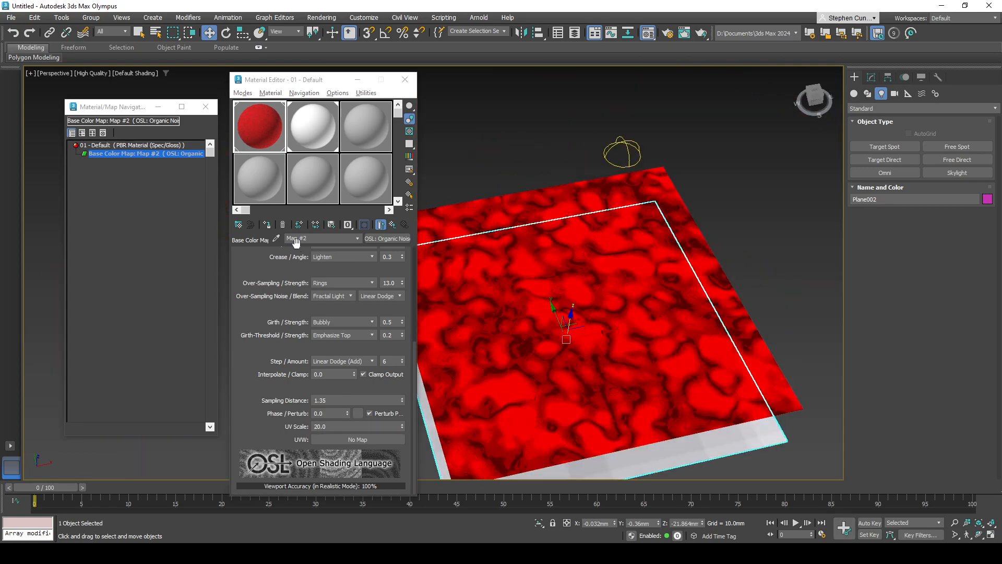
# - Return to the parent PBR material and clear the Organic Noise map from its Base/Albedo slot
pyautogui.click(358, 240)
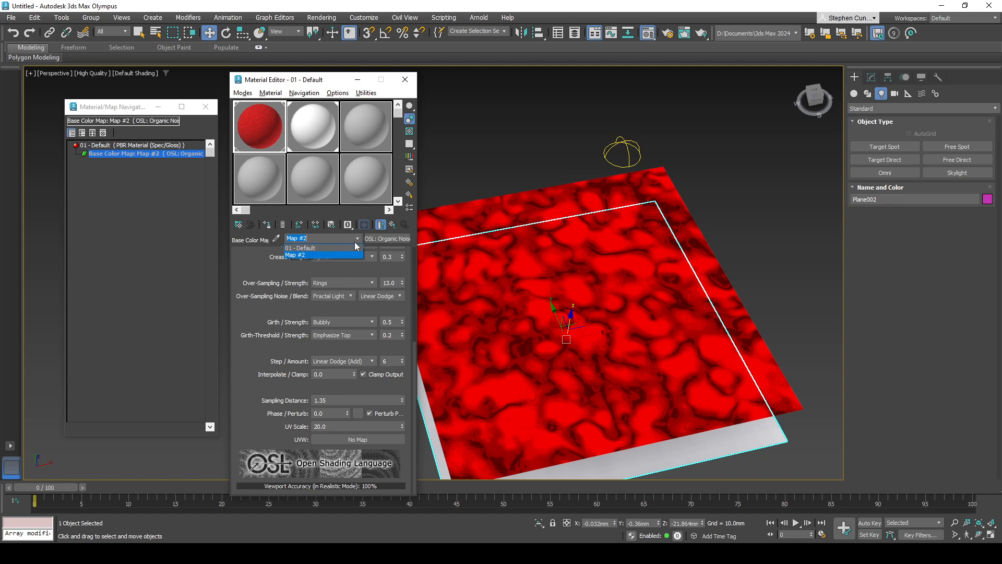
pyautogui.click(310, 249)
pyautogui.rightClick(345, 312)
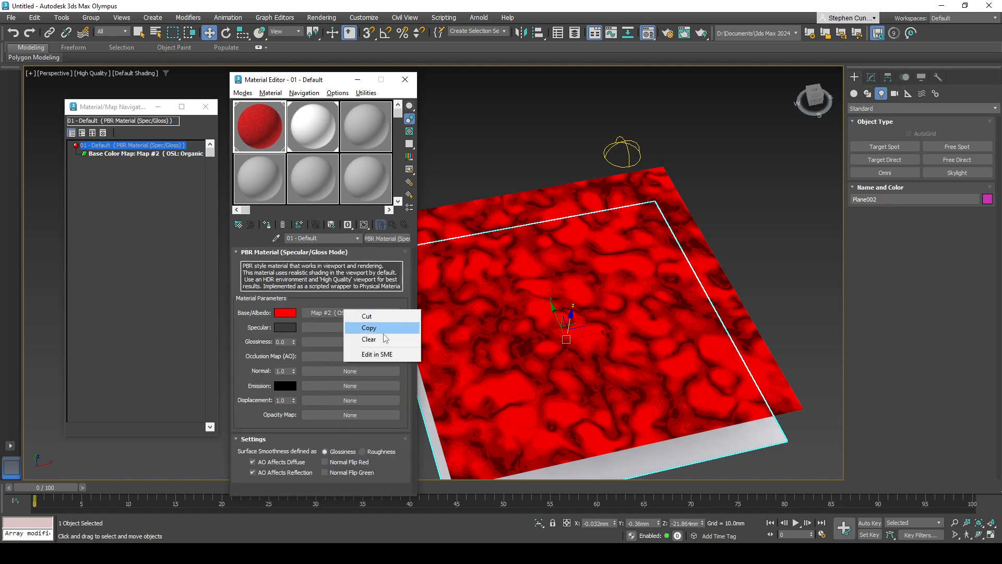
pyautogui.click(372, 340)
pyautogui.click(350, 312)
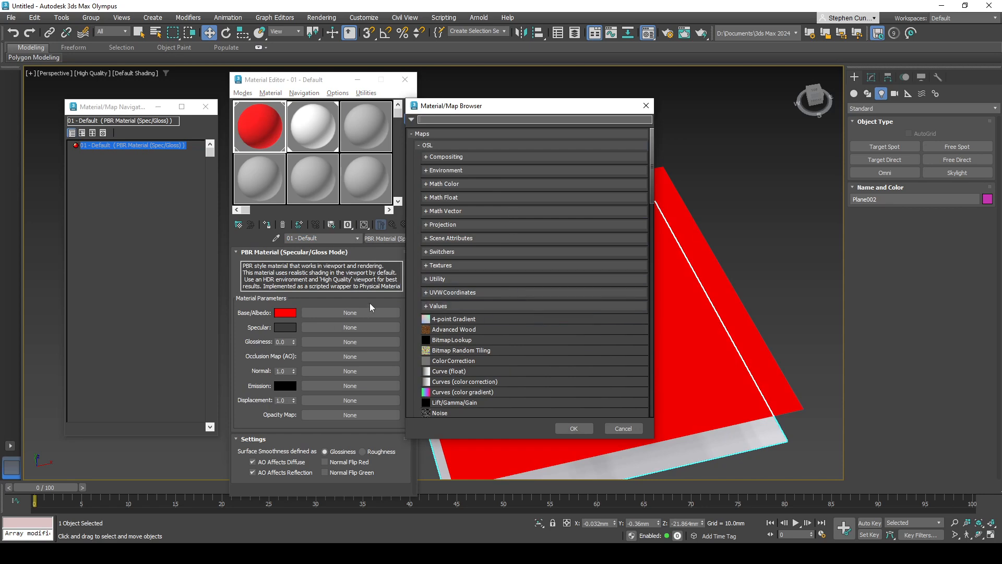
pyautogui.click(646, 105)
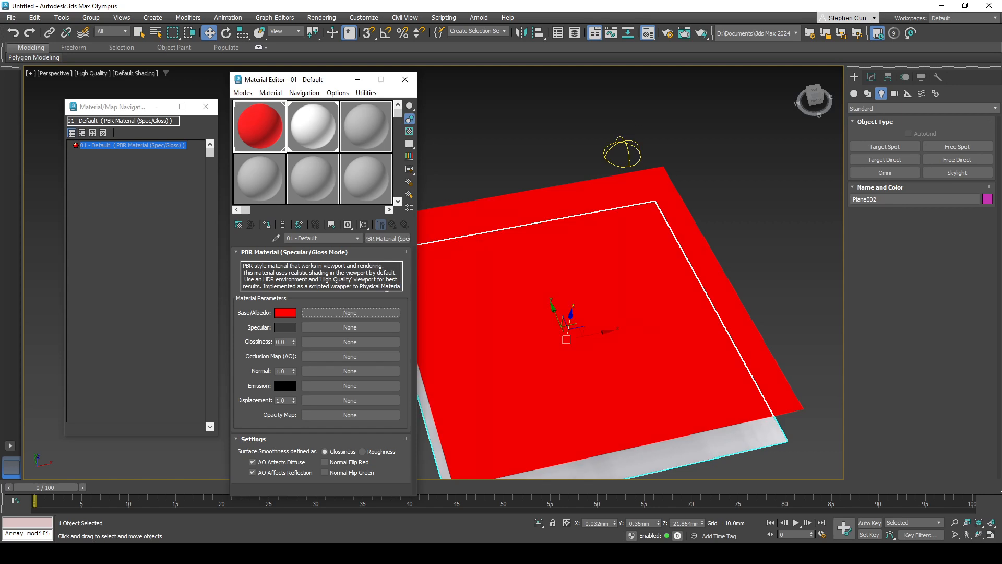
# - Change the material's Base/Albedo color to a light grey, about 220 for red, green and blue
pyautogui.click(285, 313)
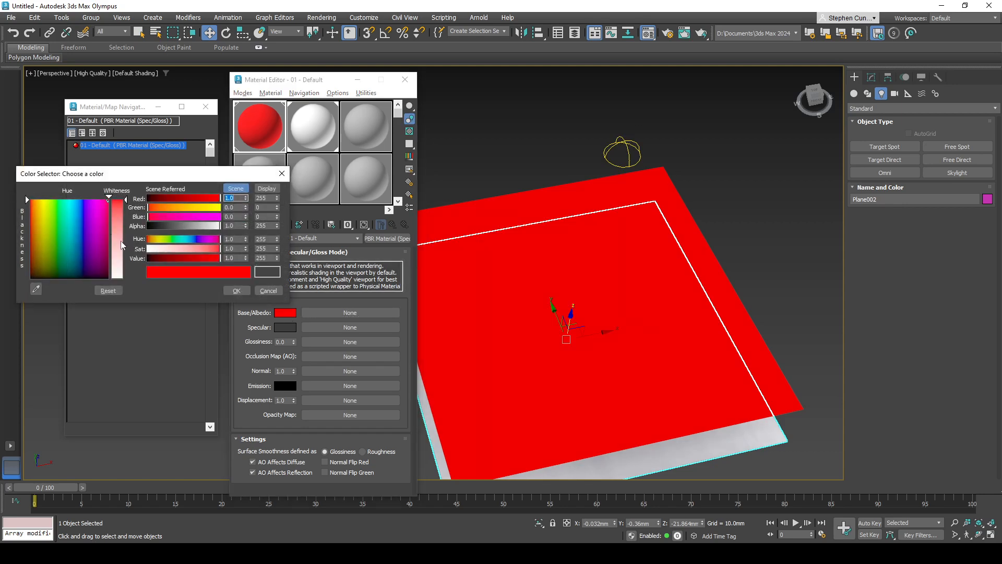
pyautogui.moveTo(121, 245); pyautogui.dragTo(125, 251)
pyautogui.moveTo(87, 224); pyautogui.dragTo(53, 277)
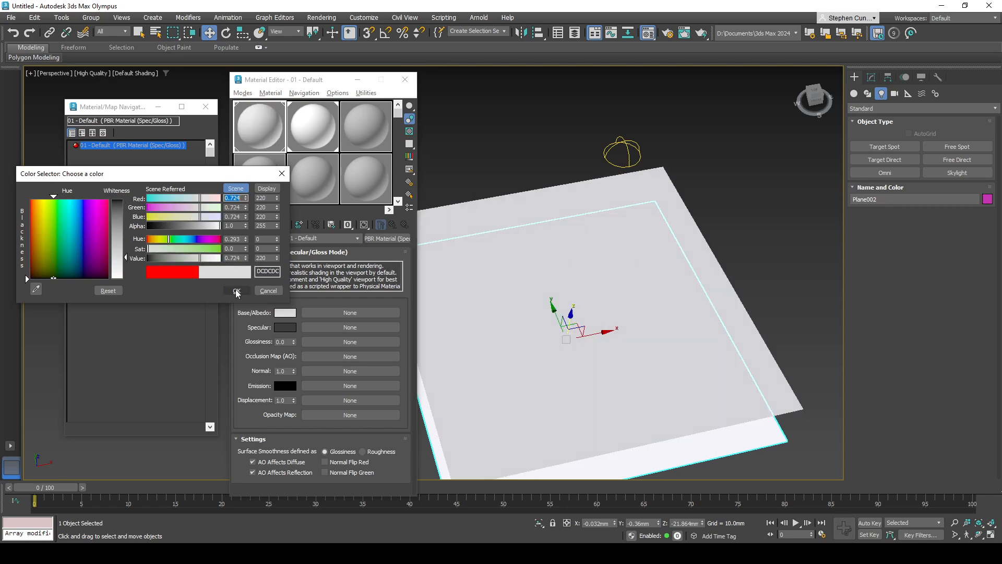
pyautogui.click(236, 290)
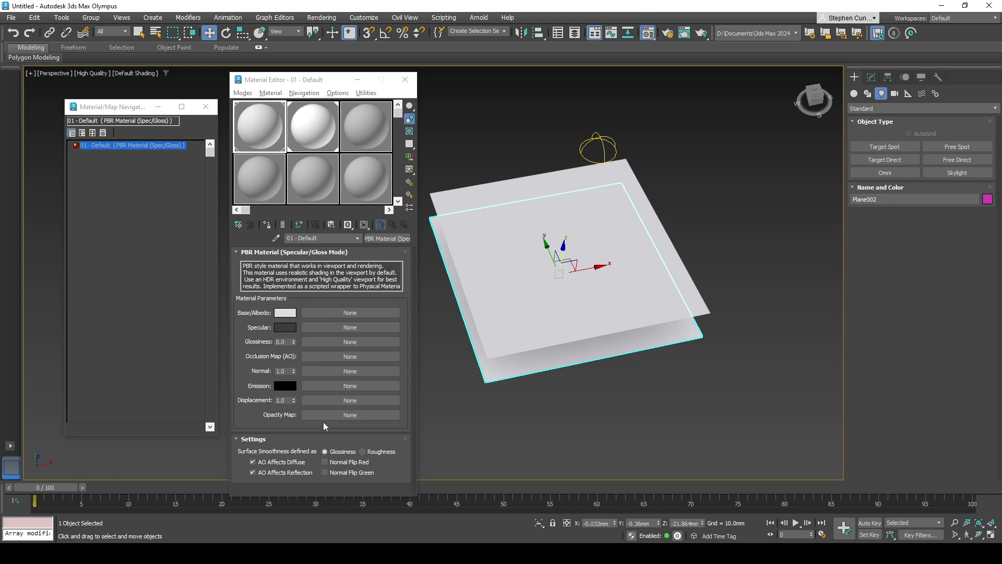
# - Search the map browser for Color Value and assign that OSL map to the material's Opacity Map slot
pyautogui.click(388, 415)
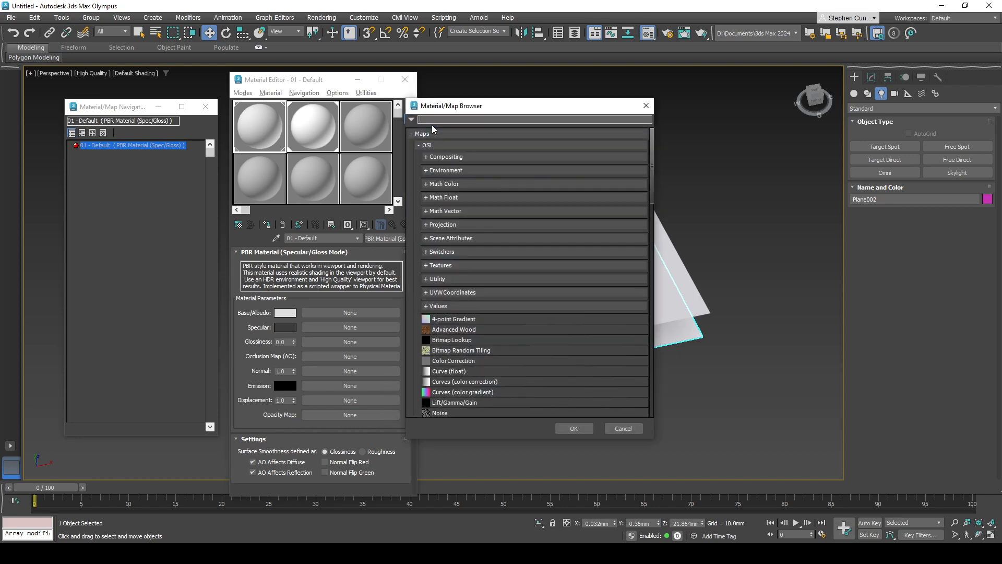
pyautogui.moveTo(435, 110); pyautogui.dragTo(456, 110)
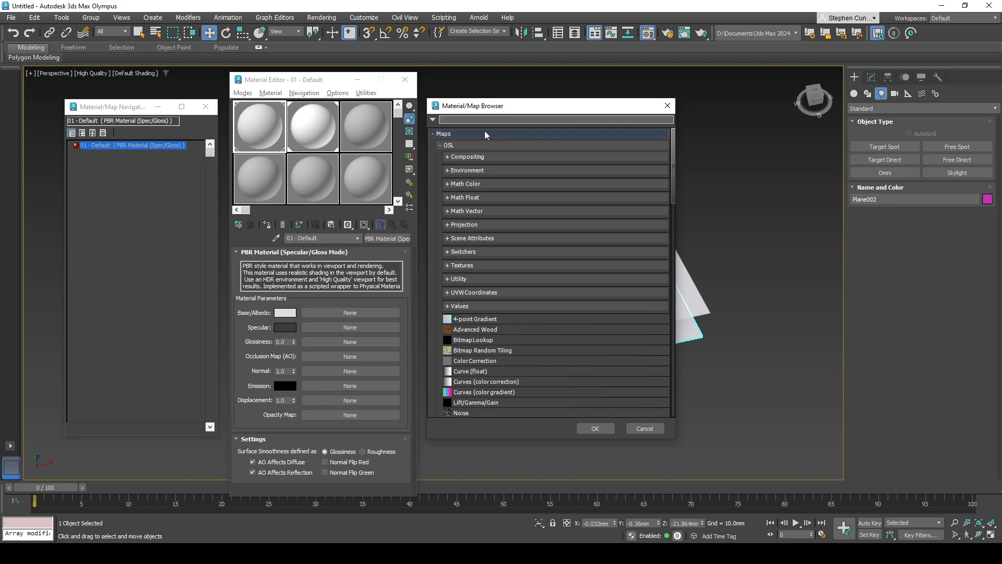
pyautogui.write('co')
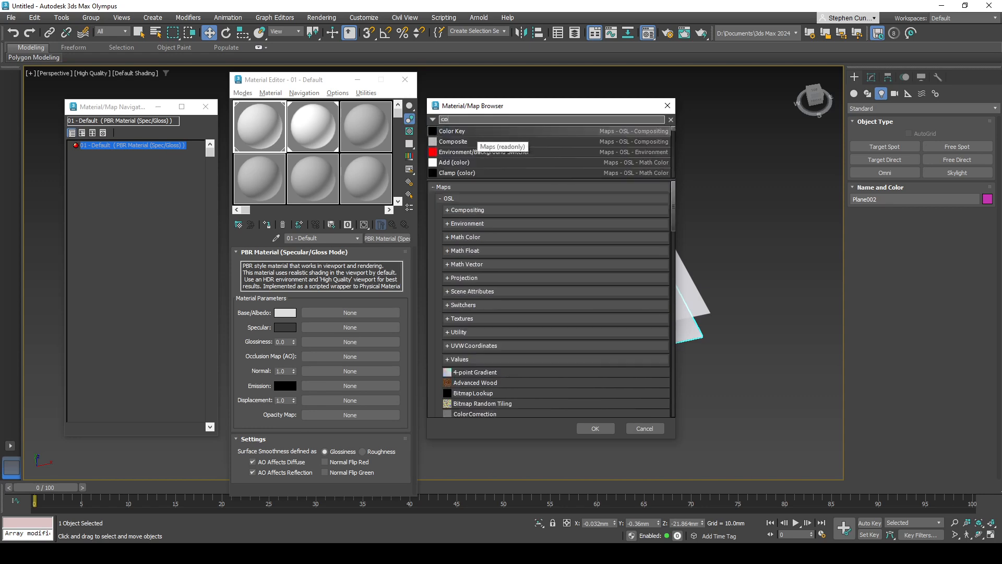
pyautogui.write('lor')
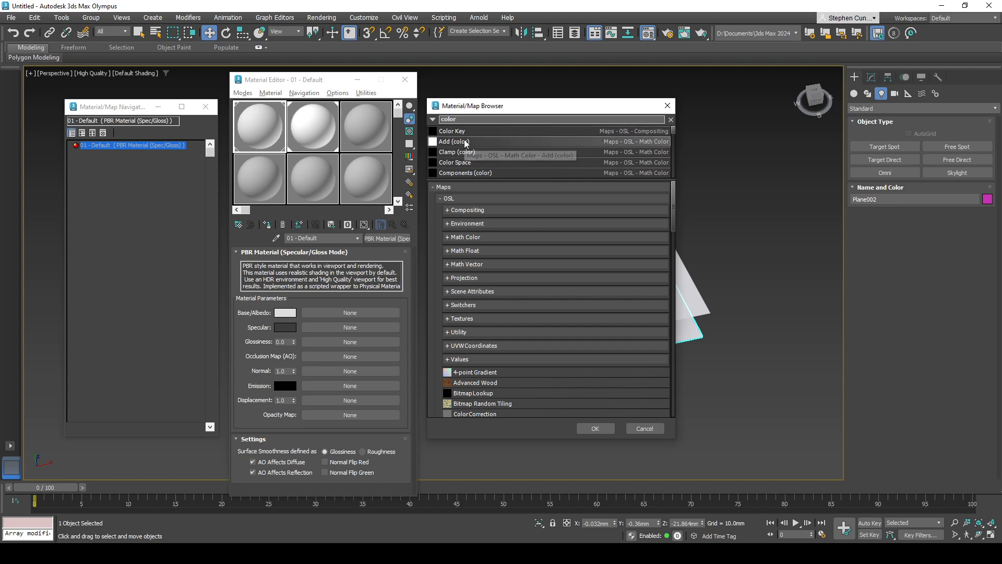
pyautogui.write(' va')
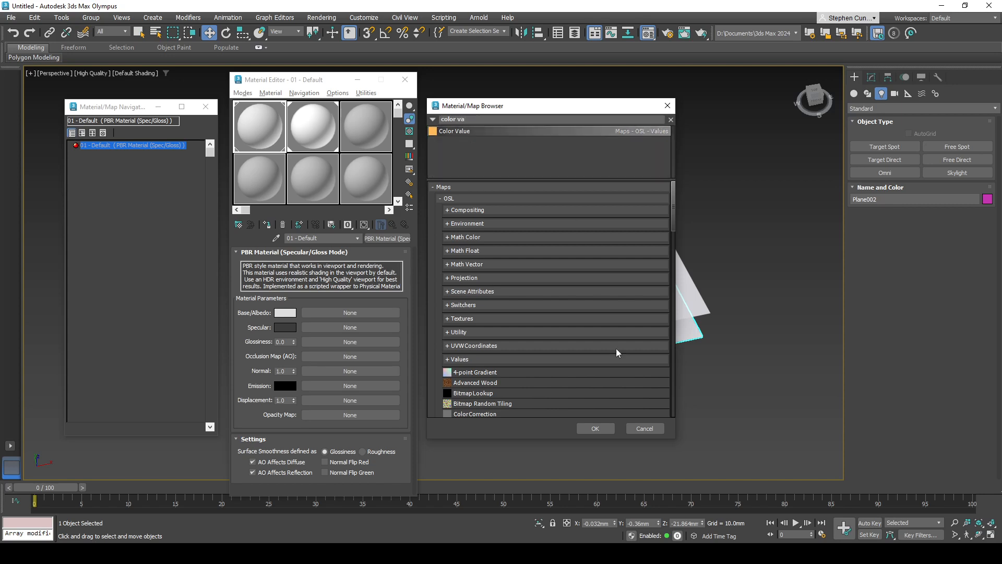
pyautogui.click(595, 428)
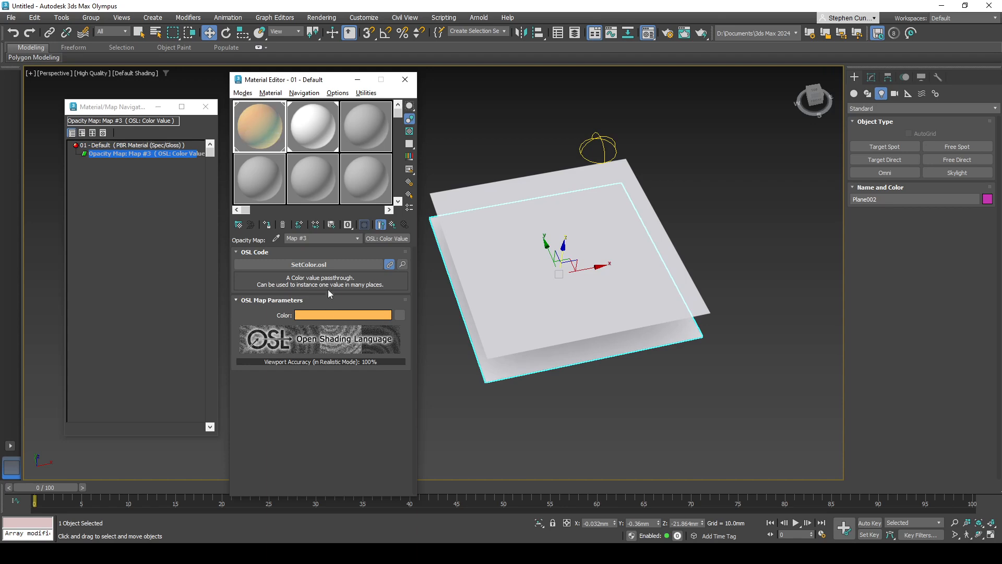
# - Set the opacity Color Value map to mid grey 8B8B8B with zero alpha, and show the checkered background behind the material sample
pyautogui.click(365, 315)
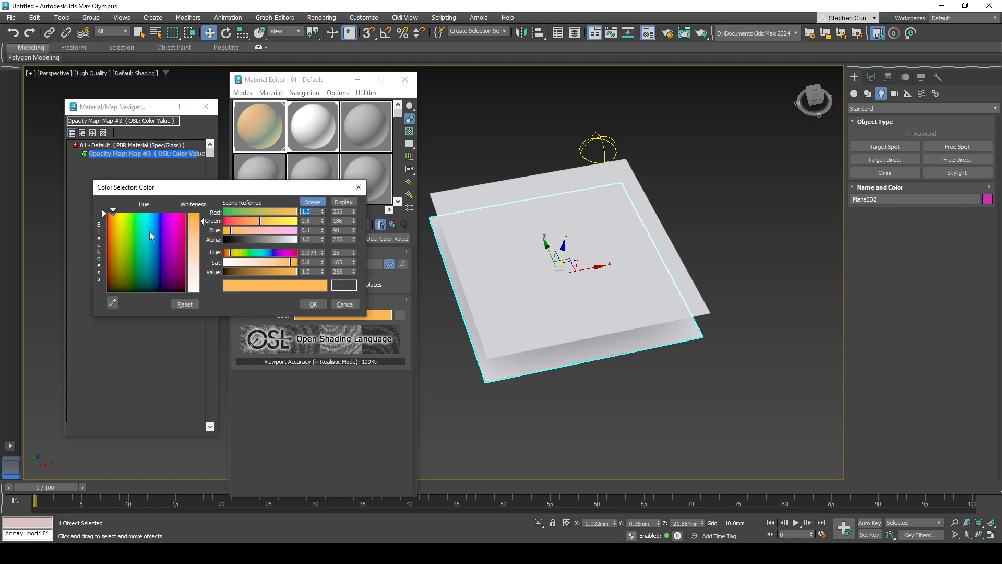
pyautogui.moveTo(233, 240); pyautogui.dragTo(173, 266)
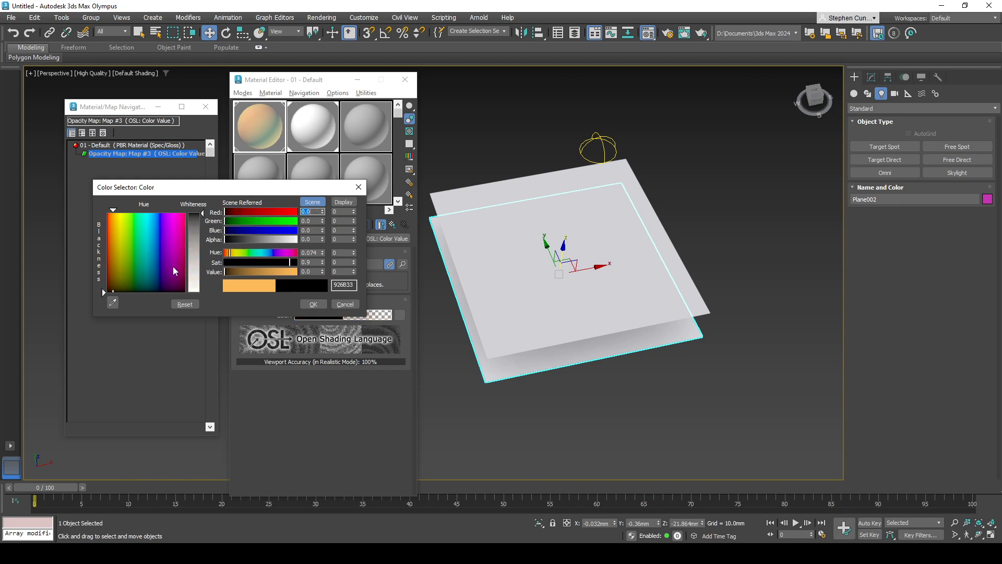
pyautogui.moveTo(197, 228); pyautogui.dragTo(196, 264)
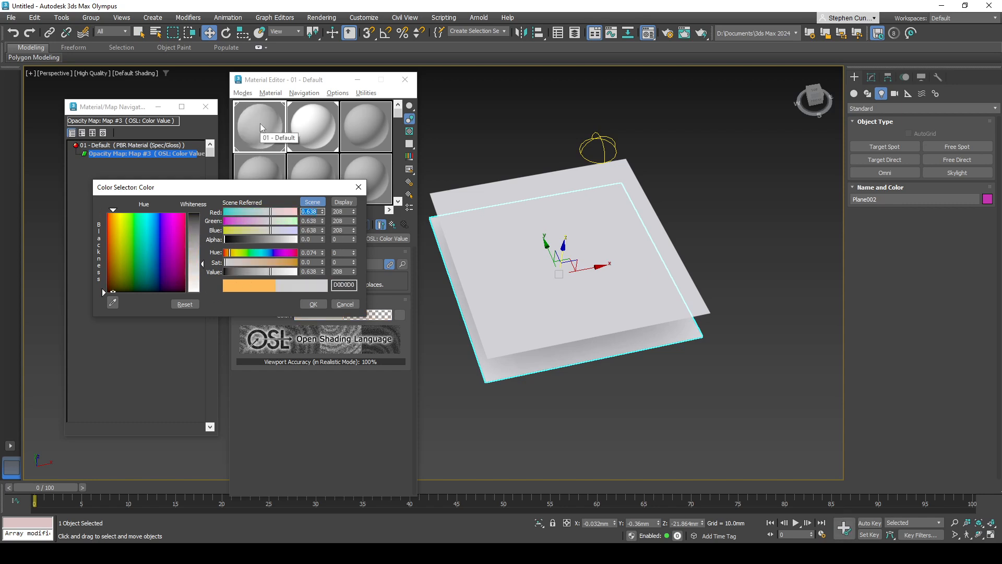
pyautogui.click(410, 131)
pyautogui.moveTo(203, 254); pyautogui.dragTo(203, 236)
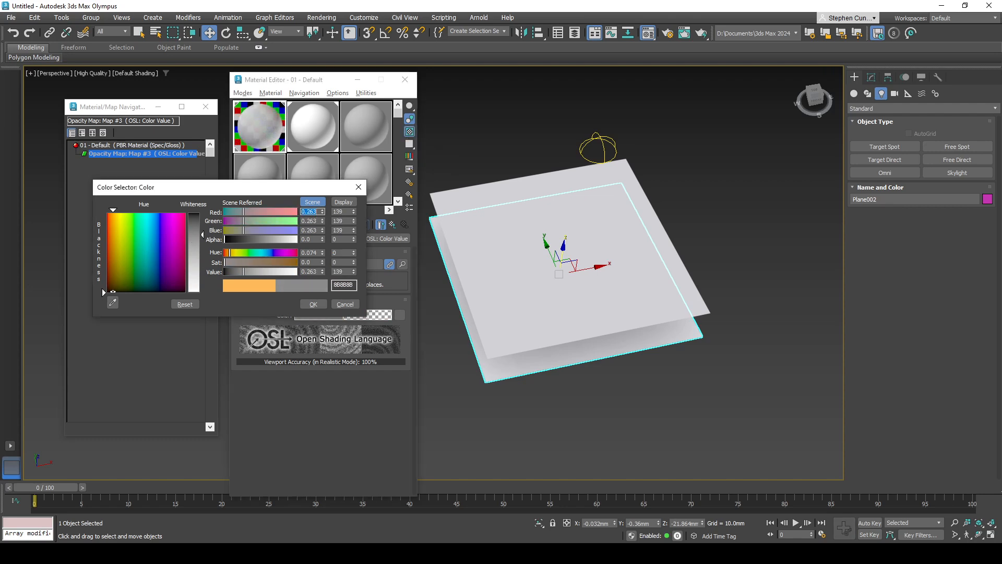
pyautogui.click(313, 304)
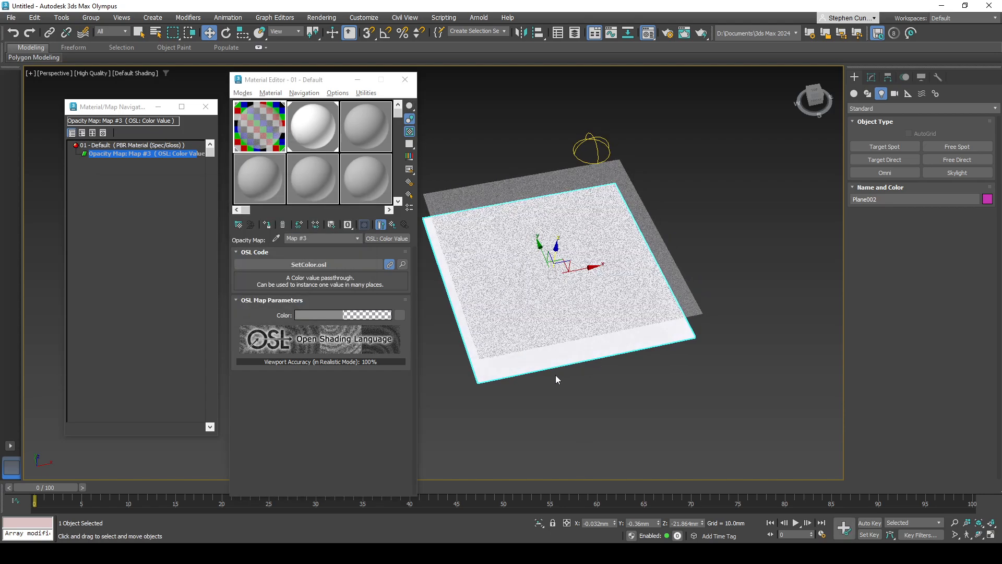
# - Inspect the plane's transparency from several angles and lighten the opacity Color Value map to grey at about 0.717
pyautogui.keyDown('alt'); pyautogui.moveTo(556, 375); pyautogui.dragTo(616, 349, button='middle'); pyautogui.keyUp('alt')
pyautogui.scroll(3, 557, 308)
pyautogui.moveTo(556, 307); pyautogui.dragTo(593, 330, button='middle')
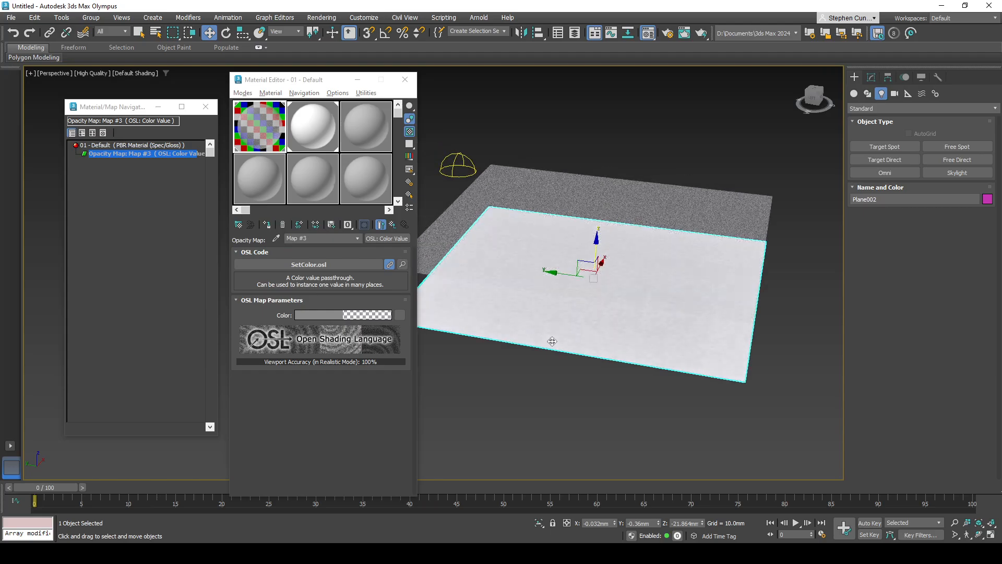
pyautogui.keyDown('alt'); pyautogui.moveTo(604, 402); pyautogui.dragTo(615, 141, button='middle'); pyautogui.keyUp('alt')
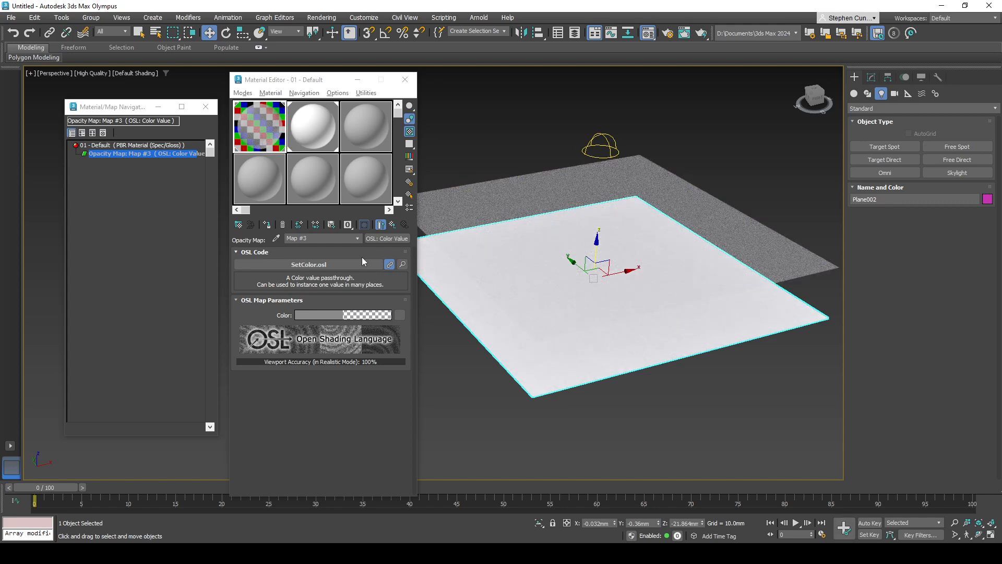
pyautogui.click(311, 314)
pyautogui.click(133, 258)
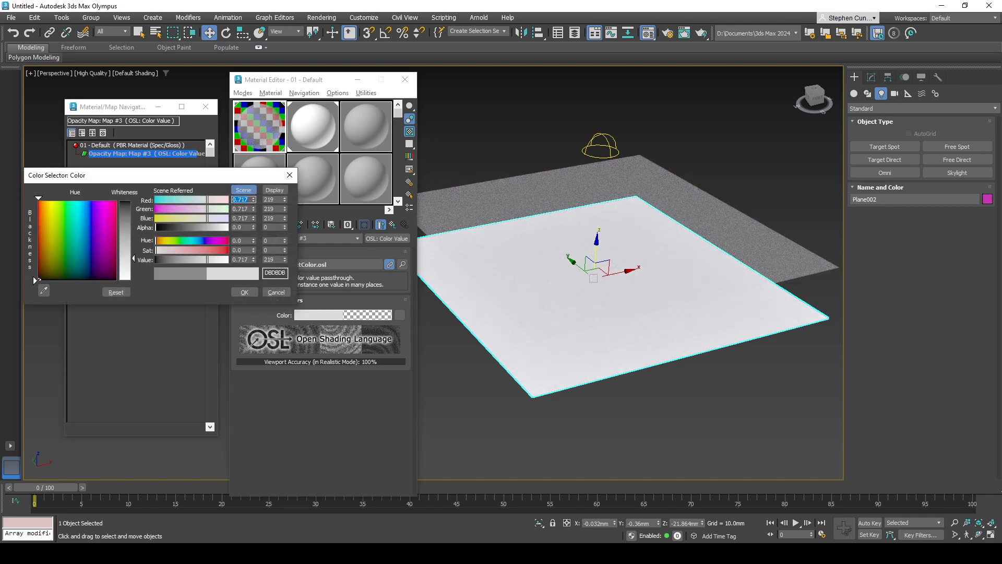
pyautogui.click(245, 293)
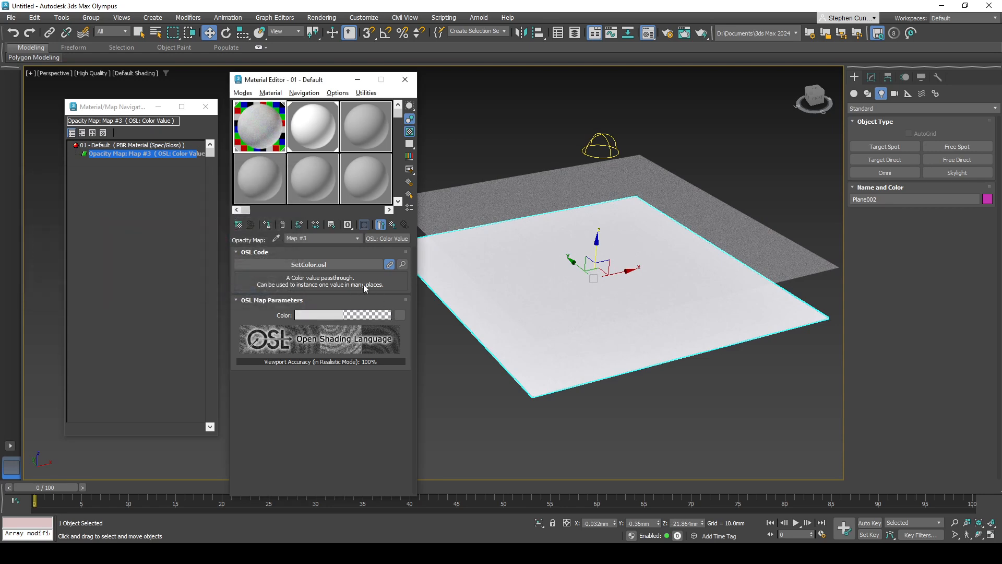
# - Search the map browser for gradient maps and assign the general Gradient map to the material's Base/Albedo slot
pyautogui.click(358, 239)
pyautogui.click(308, 245)
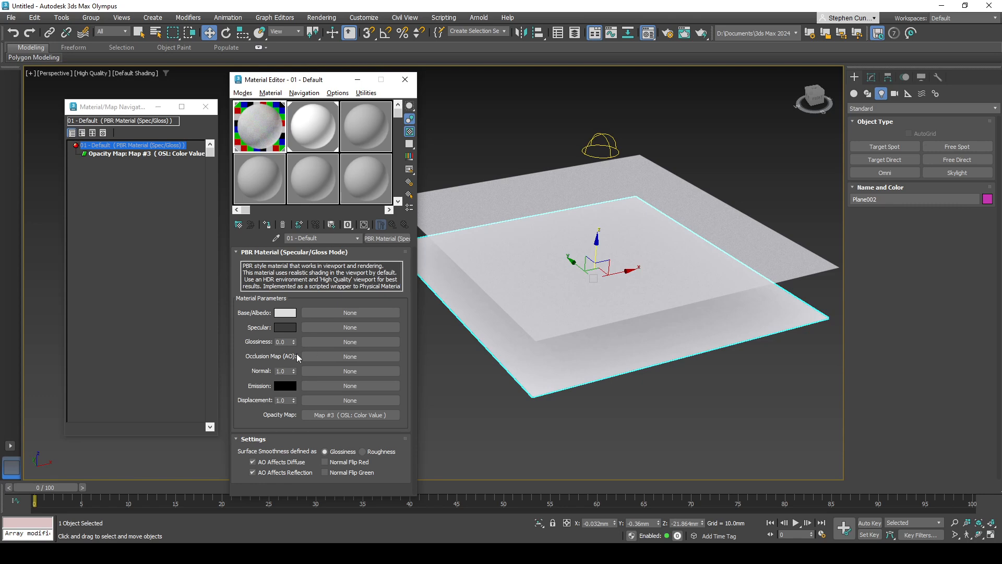
pyautogui.click(357, 326)
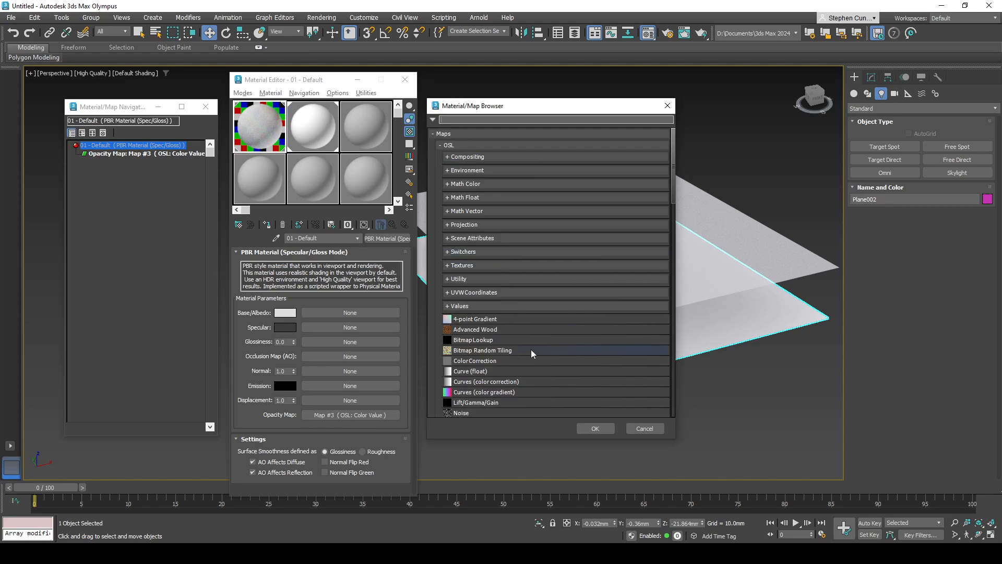
pyautogui.scroll(-5, 531, 354)
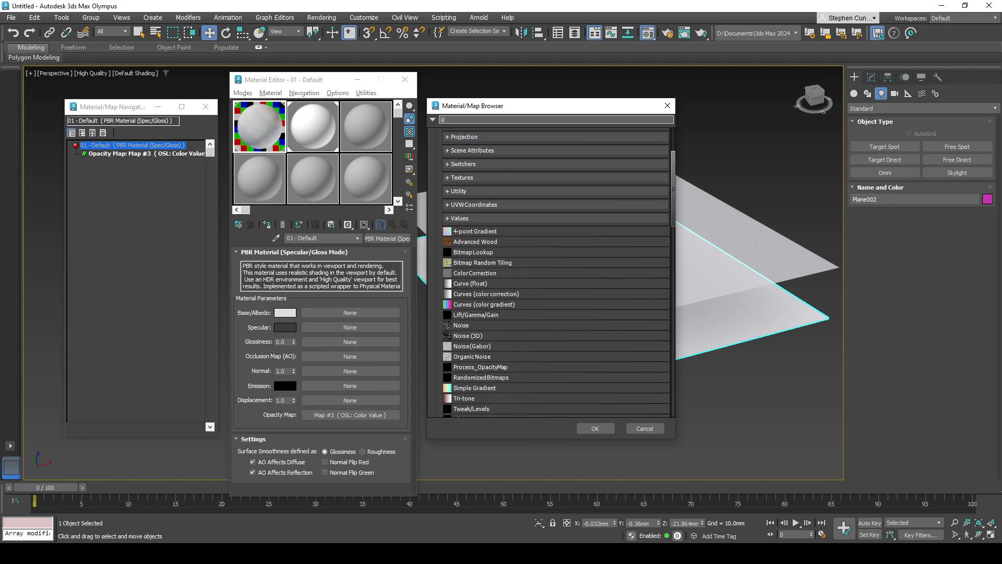
pyautogui.write('ra')
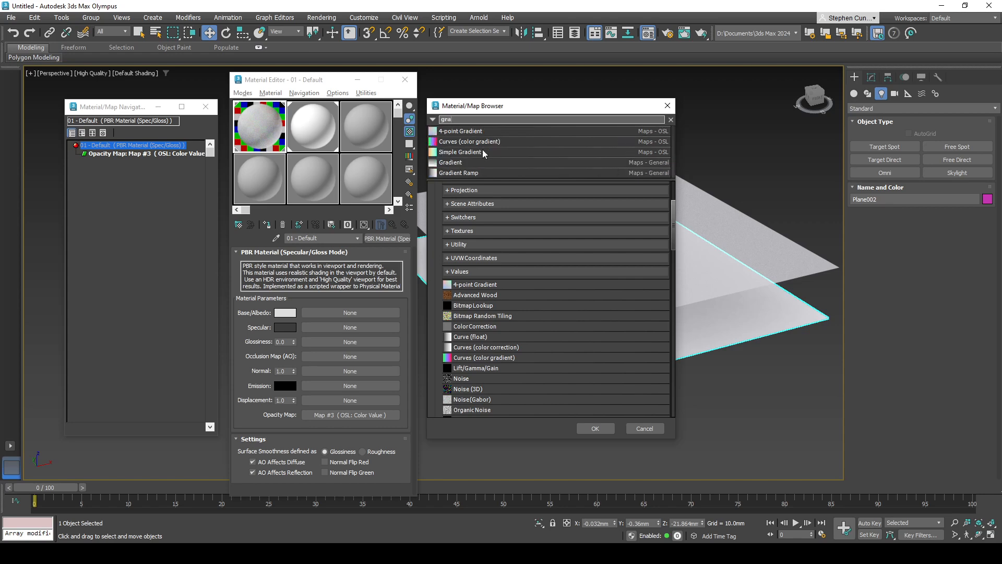
pyautogui.click(450, 162)
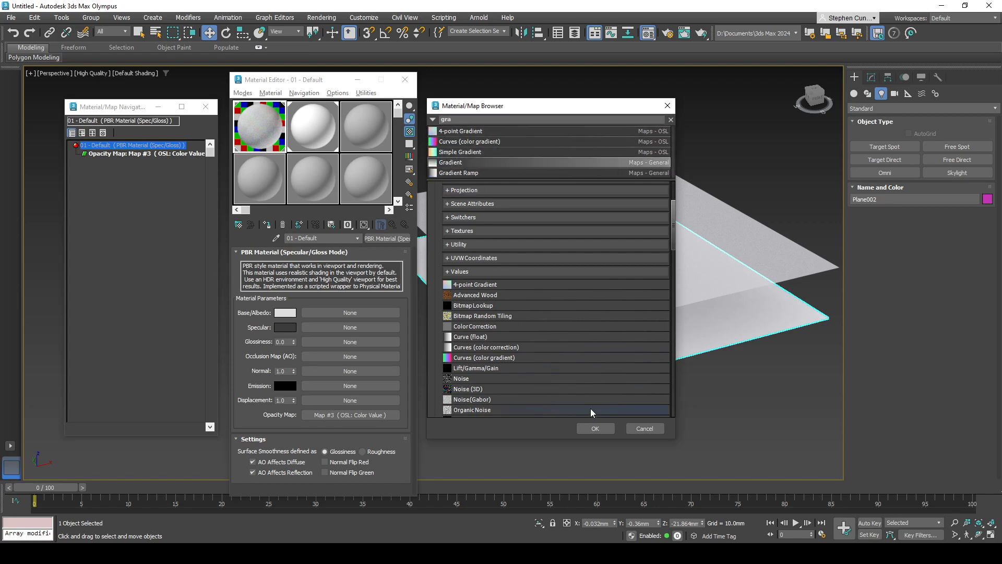
pyautogui.click(595, 427)
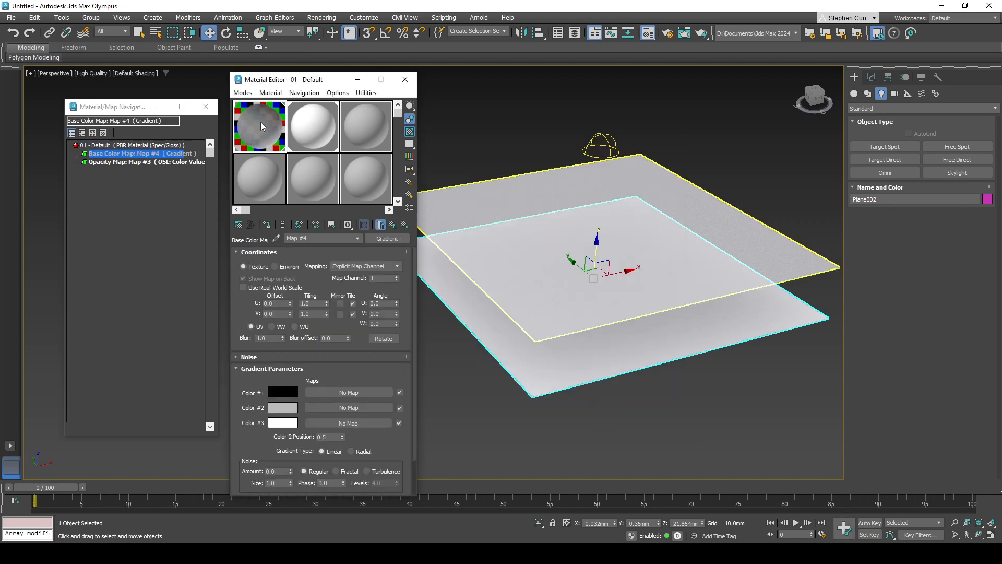
# - Clear the OSL Color Value map from the material's Opacity Map slot and inspect the upper plane's shading
pyautogui.click(355, 239)
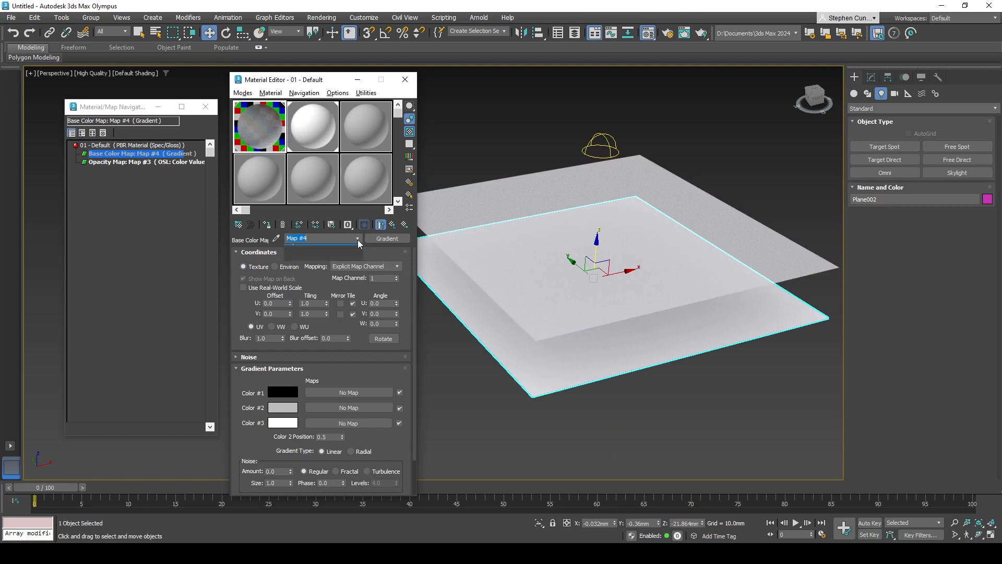
pyautogui.click(300, 249)
pyautogui.rightClick(354, 415)
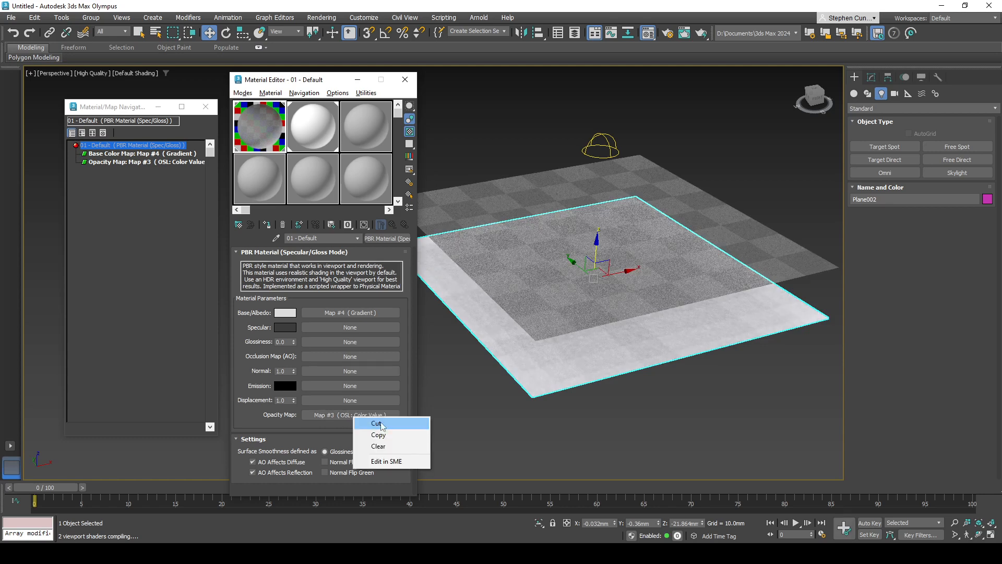
pyautogui.click(378, 447)
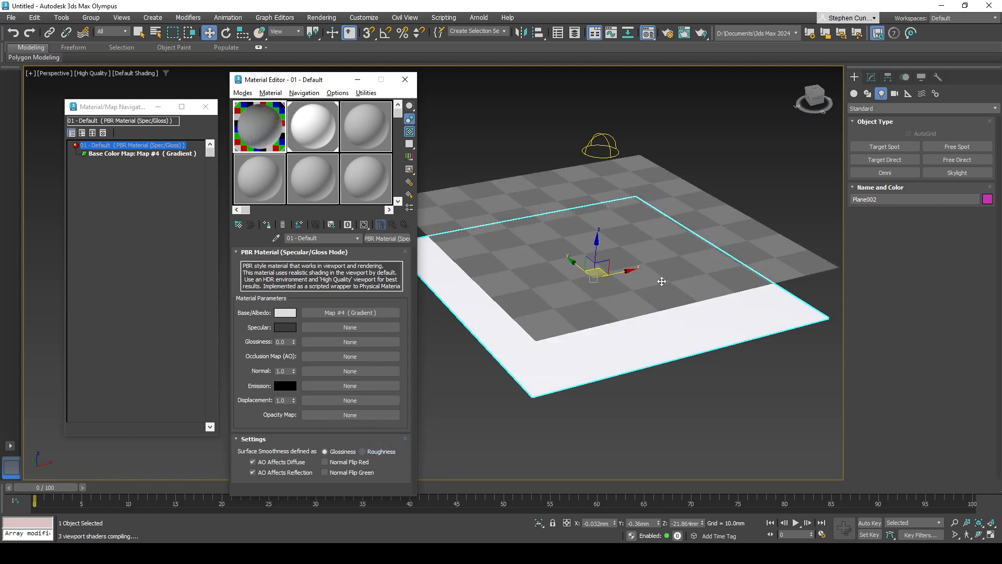
pyautogui.keyDown('alt'); pyautogui.moveTo(661, 282); pyautogui.dragTo(629, 293, button='middle'); pyautogui.keyUp('alt')
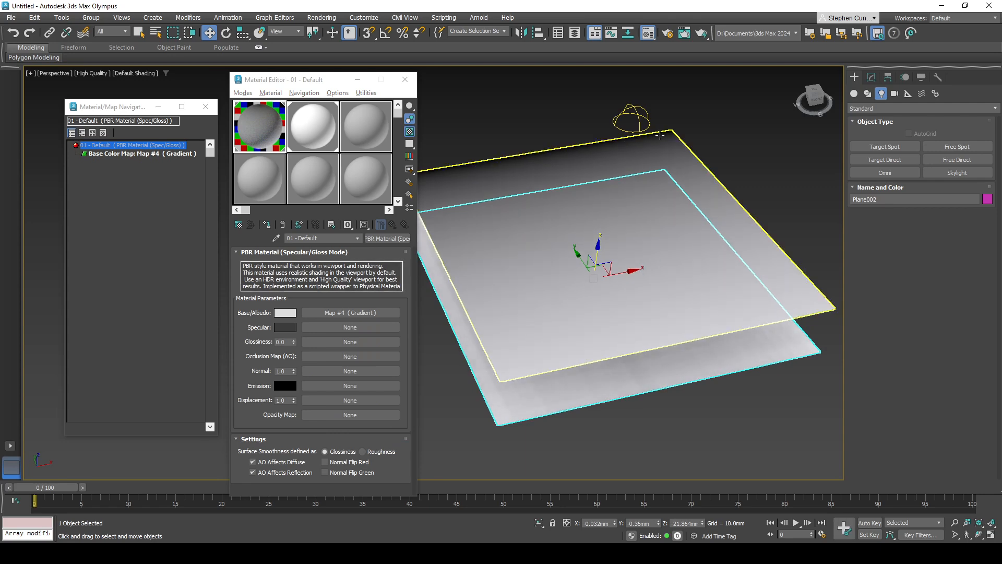
pyautogui.keyDown('alt'); pyautogui.moveTo(534, 257); pyautogui.dragTo(699, 298, button='middle'); pyautogui.keyUp('alt')
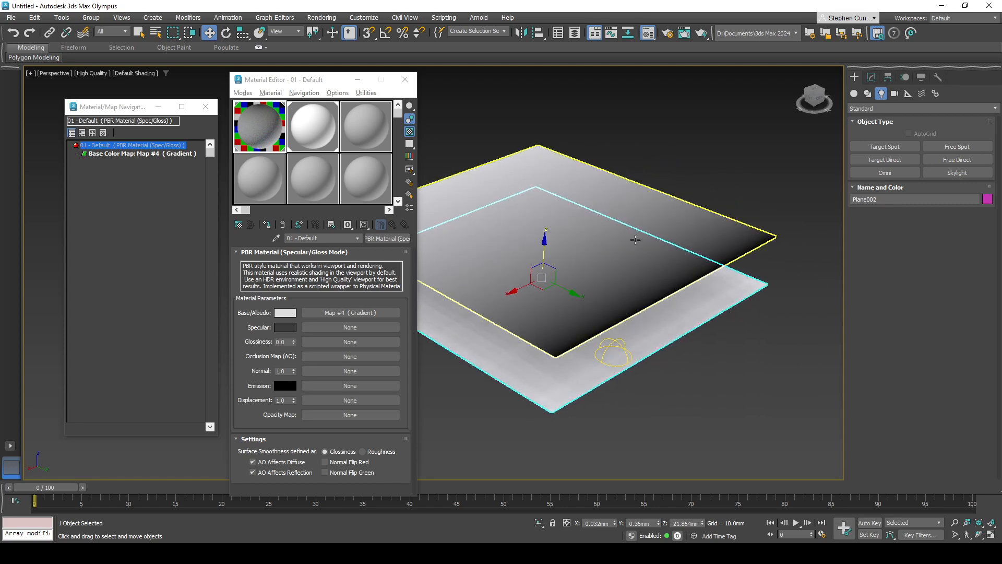
# - Set Color #1 of the Base/Albedo Gradient map to yellow-green 9CD200
pyautogui.click(328, 313)
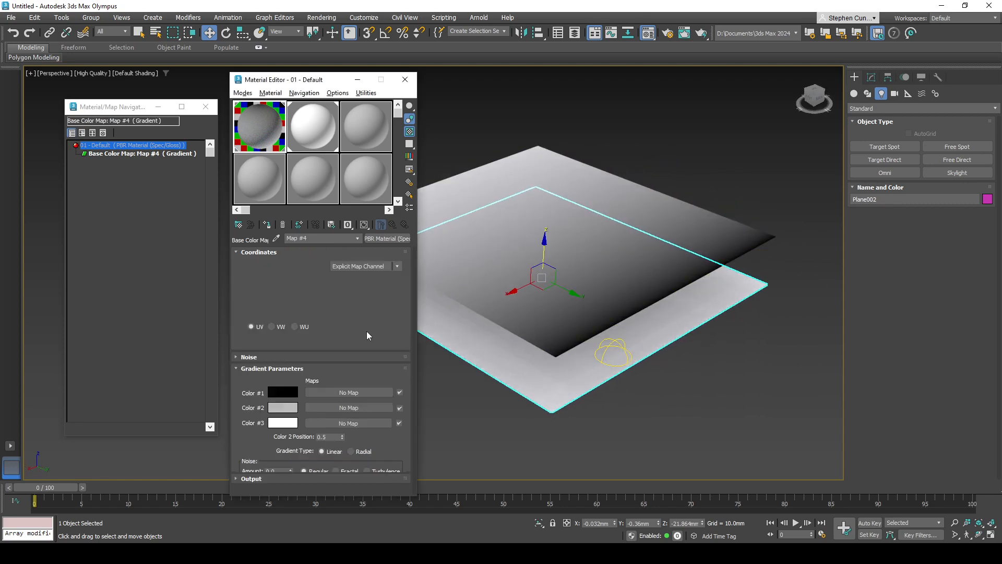
pyautogui.click(286, 396)
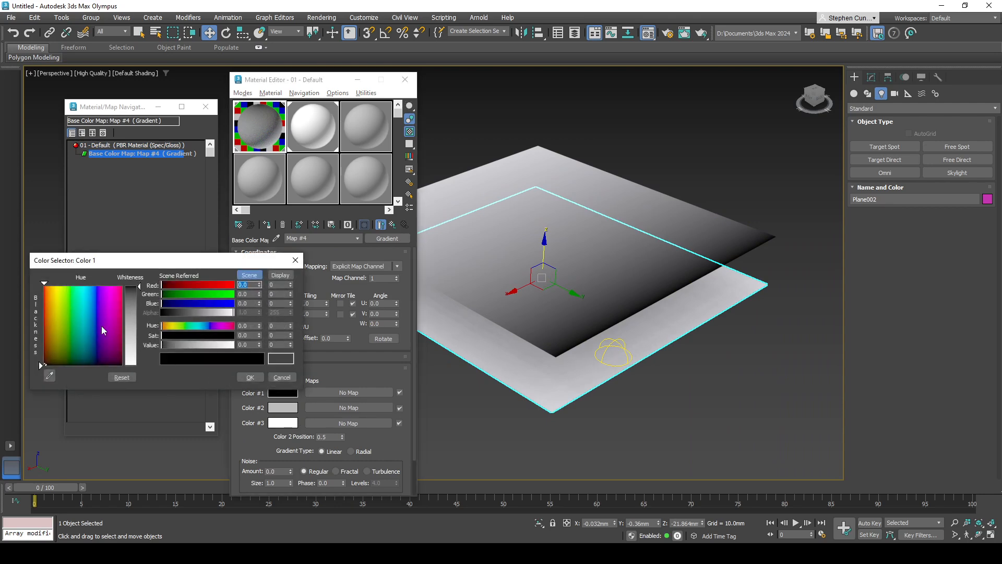
pyautogui.moveTo(101, 325); pyautogui.dragTo(63, 313)
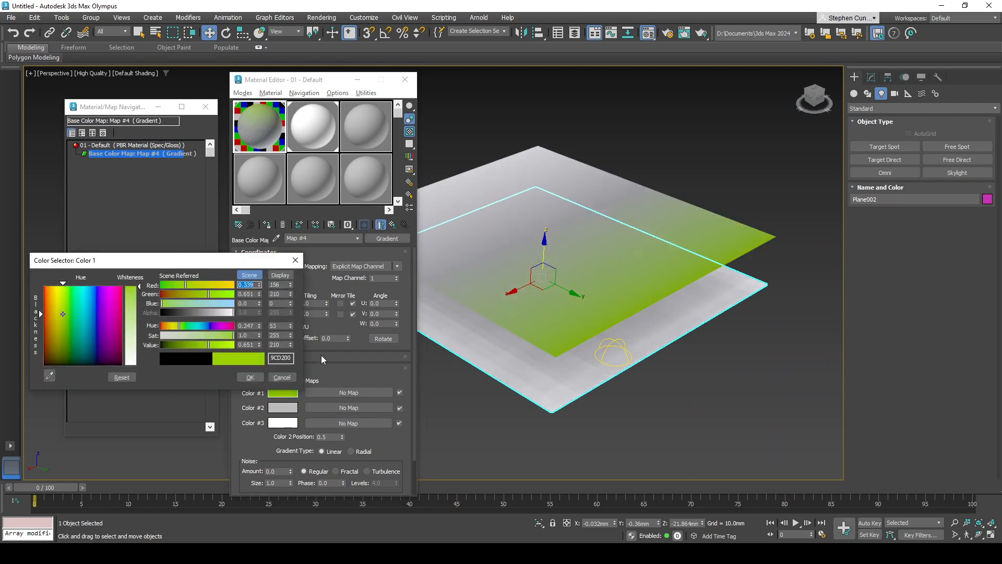
pyautogui.click(241, 375)
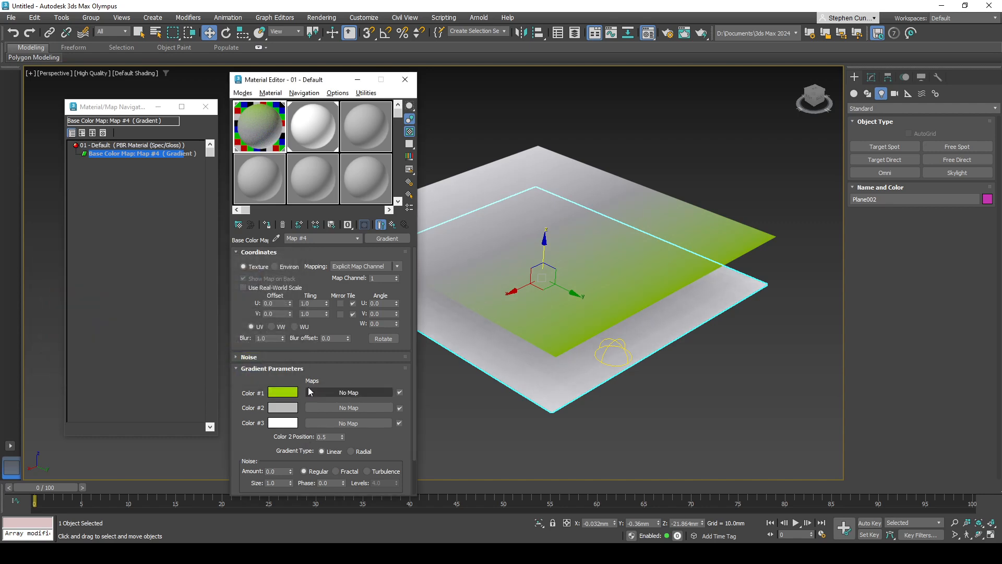
# - Assign the OSL Noise map to the gradient's Color #1 map slot and inspect the noise on the plane
pyautogui.click(350, 393)
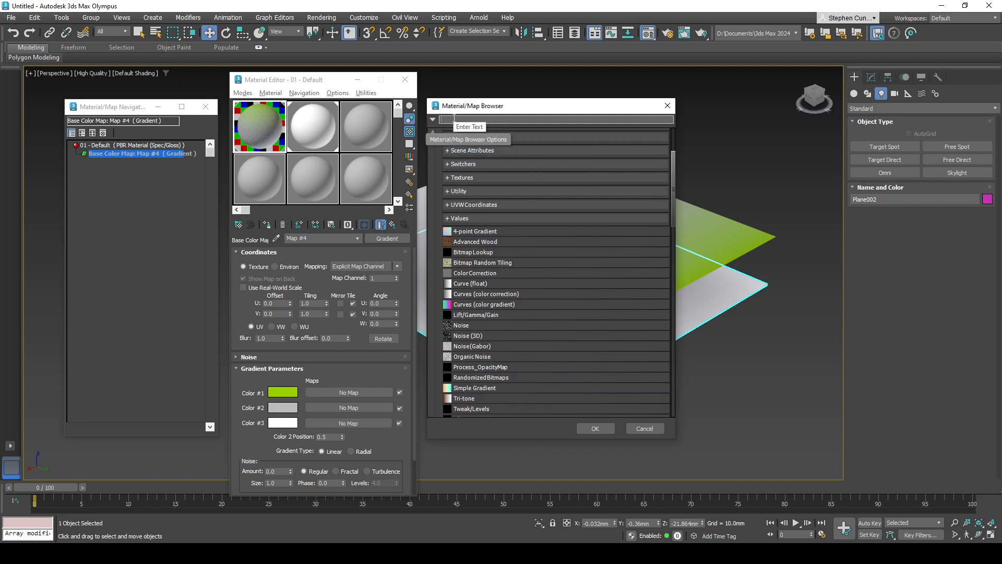
pyautogui.write('o')
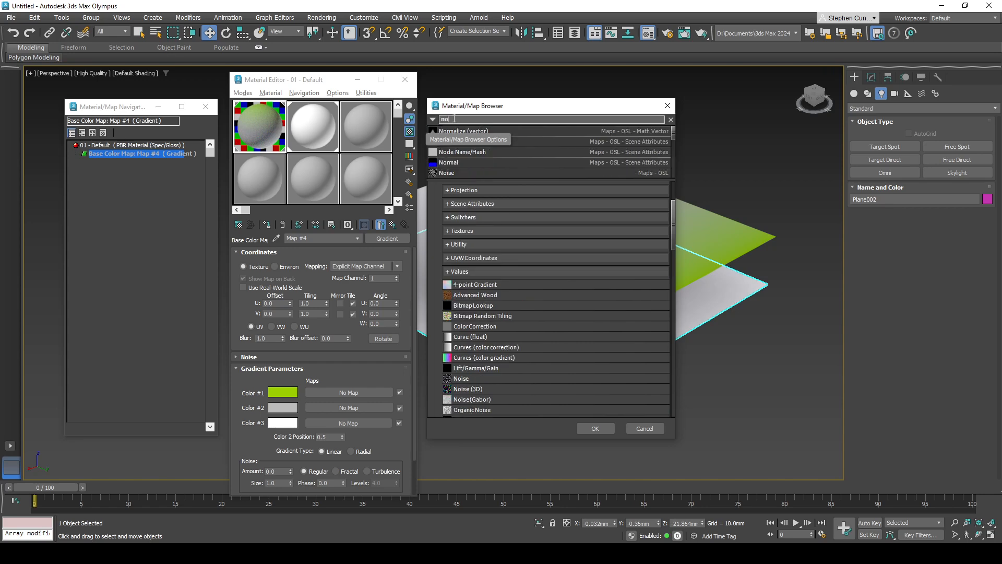
pyautogui.click(461, 173)
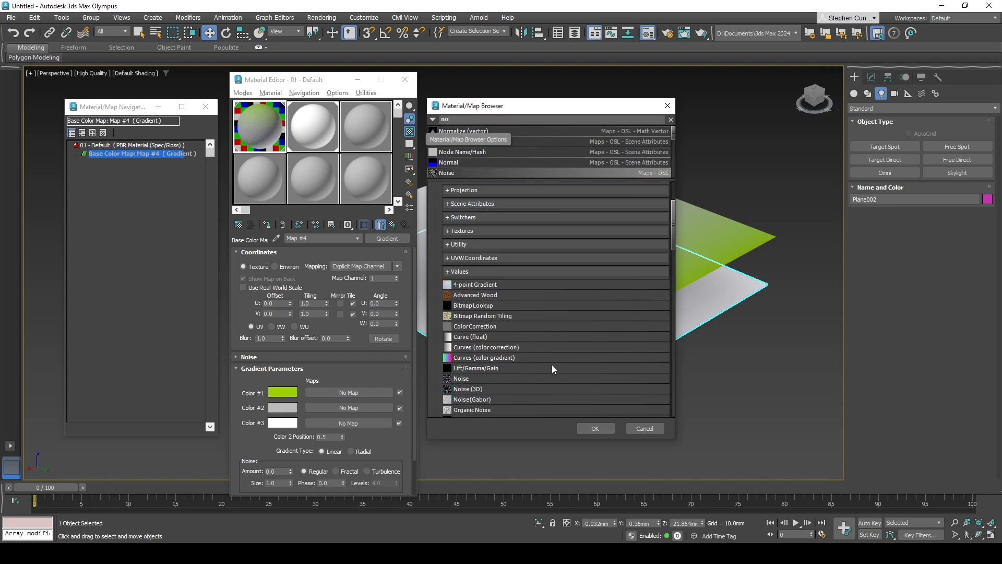
pyautogui.click(595, 428)
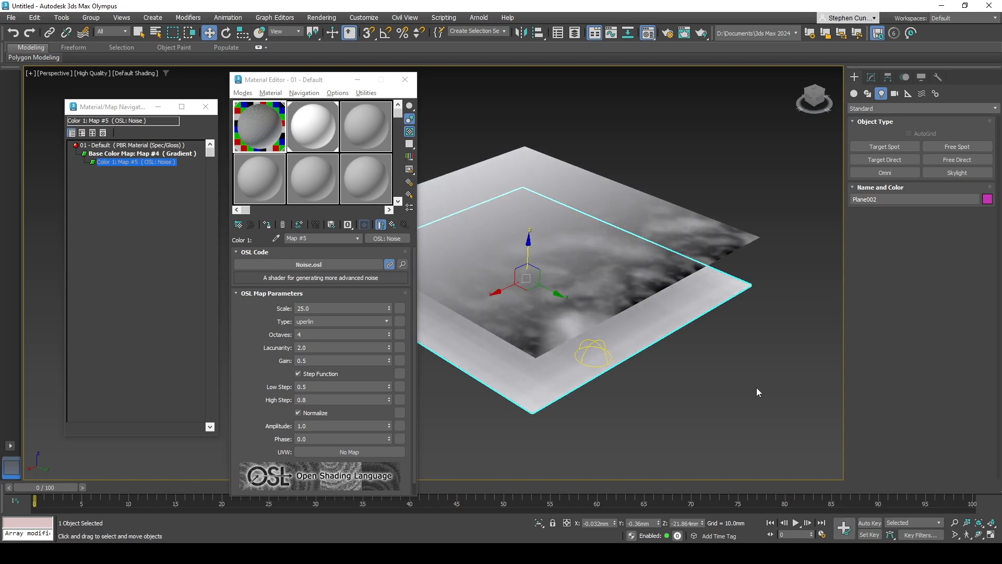
pyautogui.keyDown('alt'); pyautogui.moveTo(753, 382); pyautogui.dragTo(551, 403, button='middle'); pyautogui.keyUp('alt')
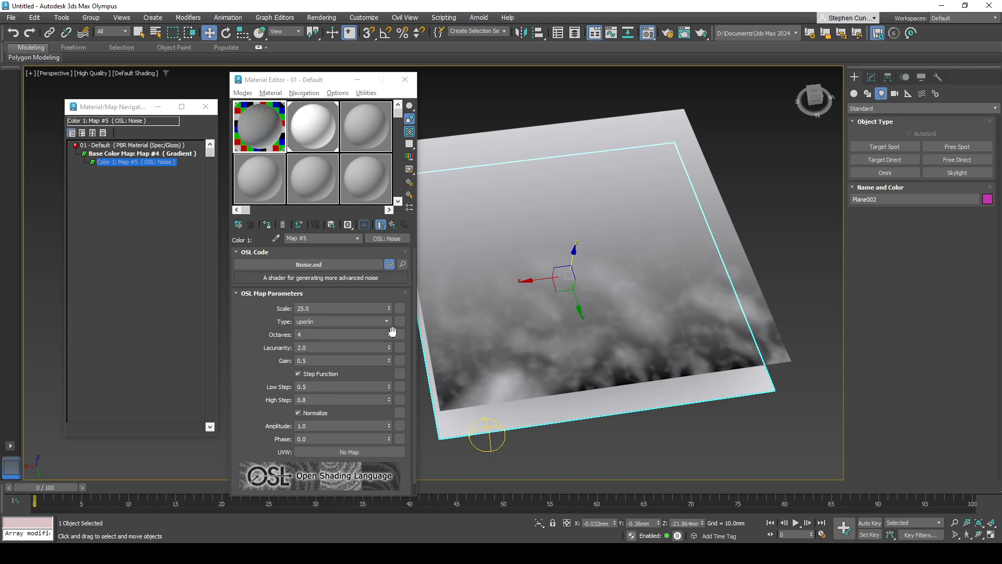
# - Return to the Gradient map and change its Color #1 swatch to light pink FF9A9A
pyautogui.click(357, 238)
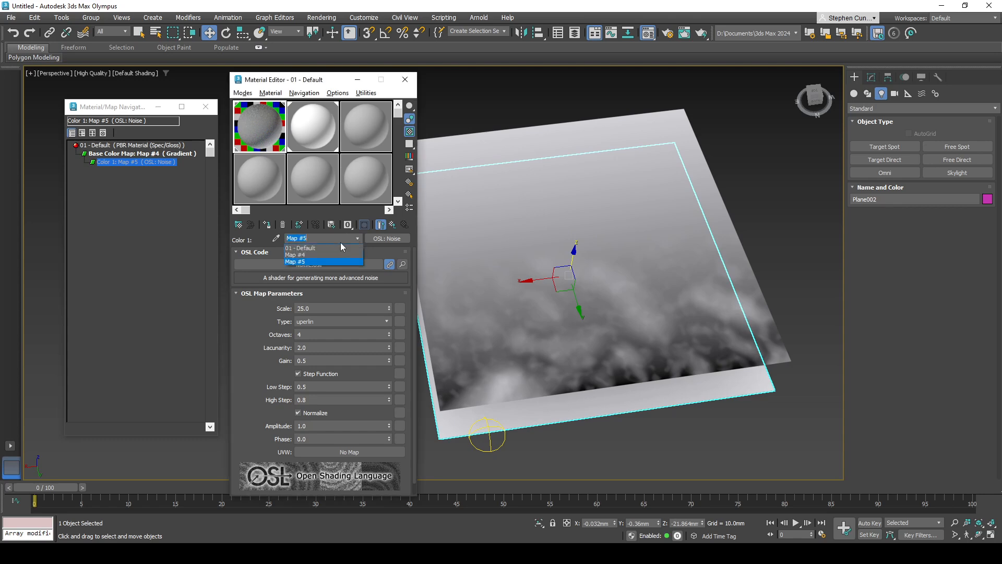
pyautogui.click(311, 256)
pyautogui.click(285, 391)
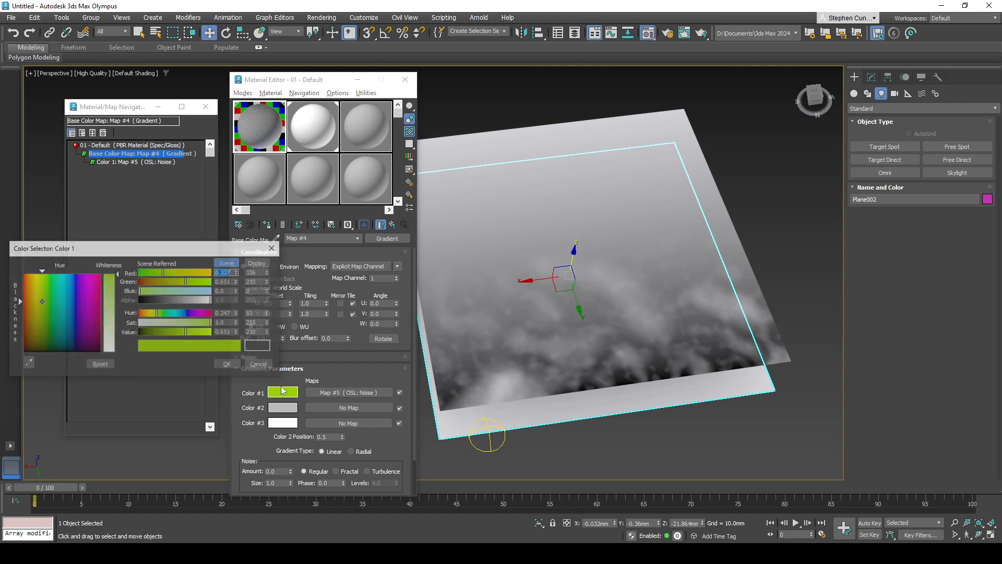
pyautogui.click(110, 301)
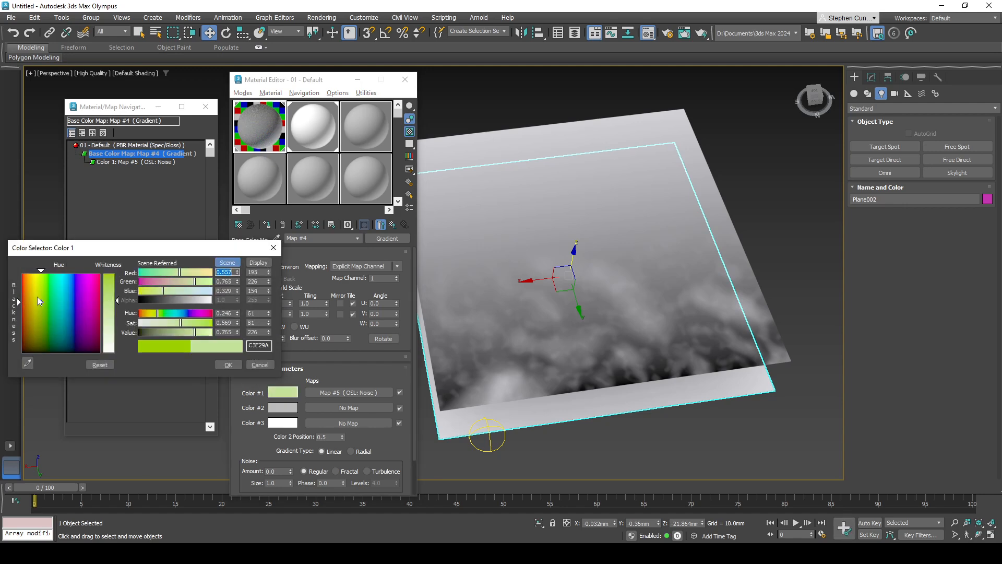
pyautogui.moveTo(40, 301); pyautogui.dragTo(101, 272)
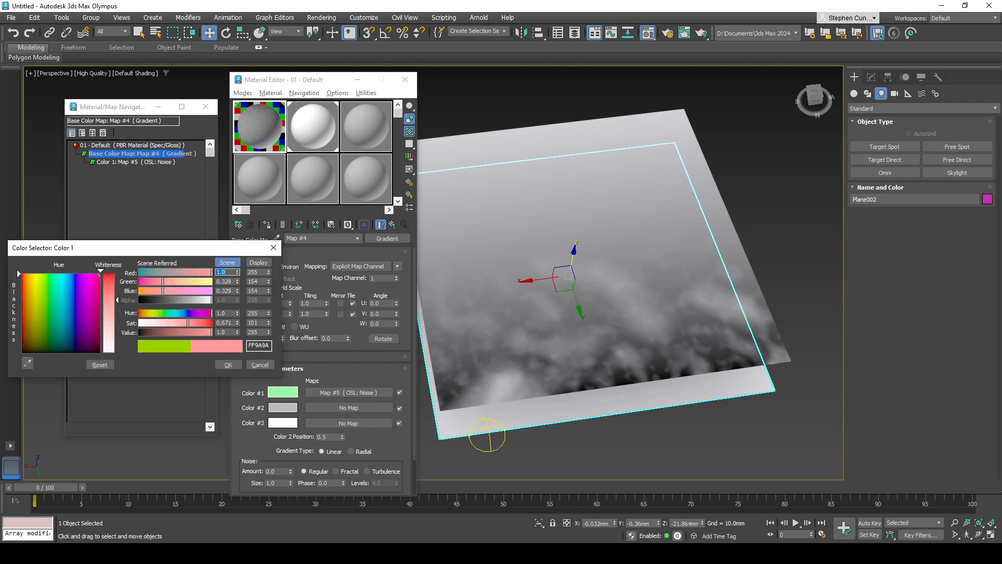
# - Review the OSL Noise map's parameters and its use in the gradient's Color #1 slot
pyautogui.click(357, 392)
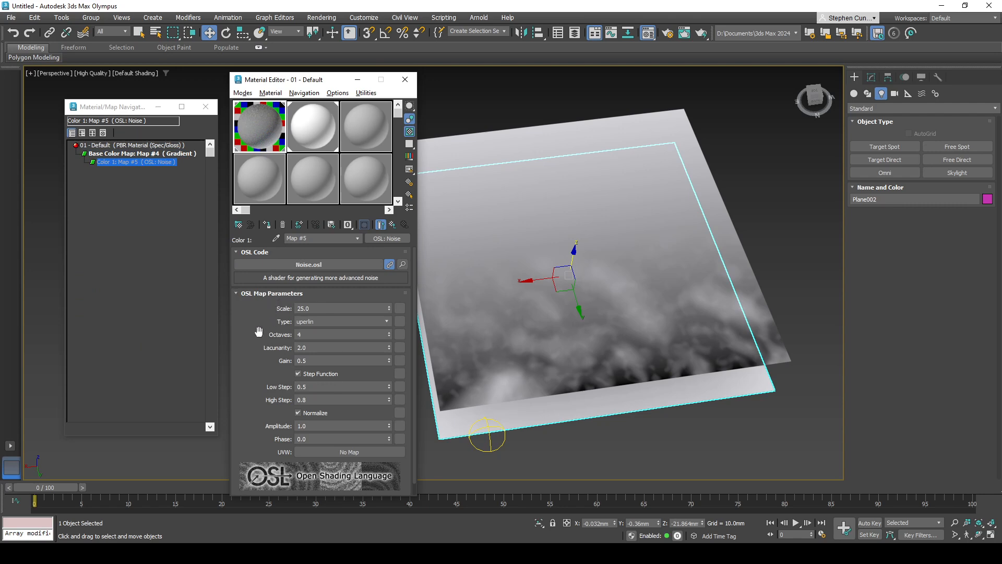
pyautogui.scroll(-1, 266, 380)
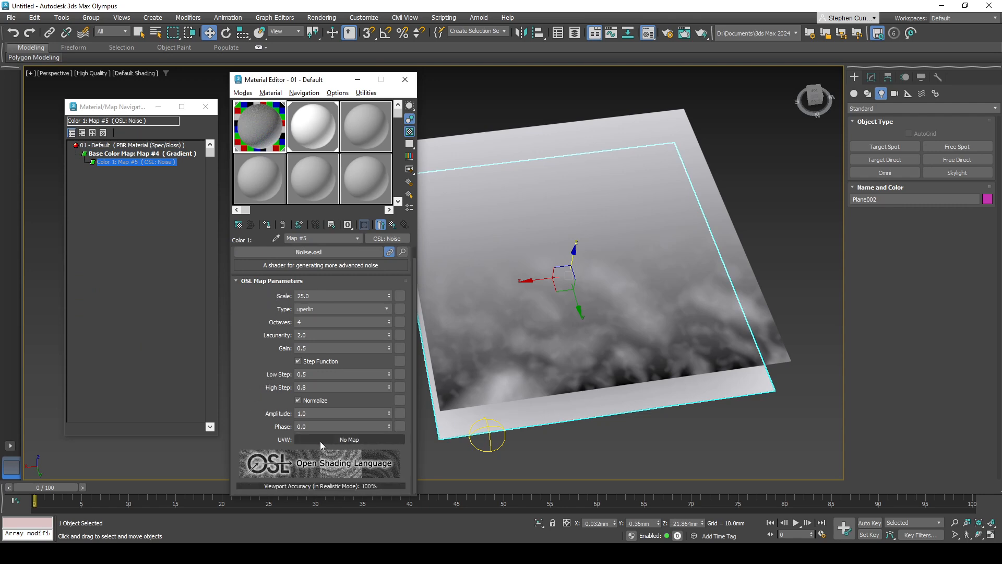
pyautogui.scroll(1, 263, 416)
pyautogui.click(321, 399)
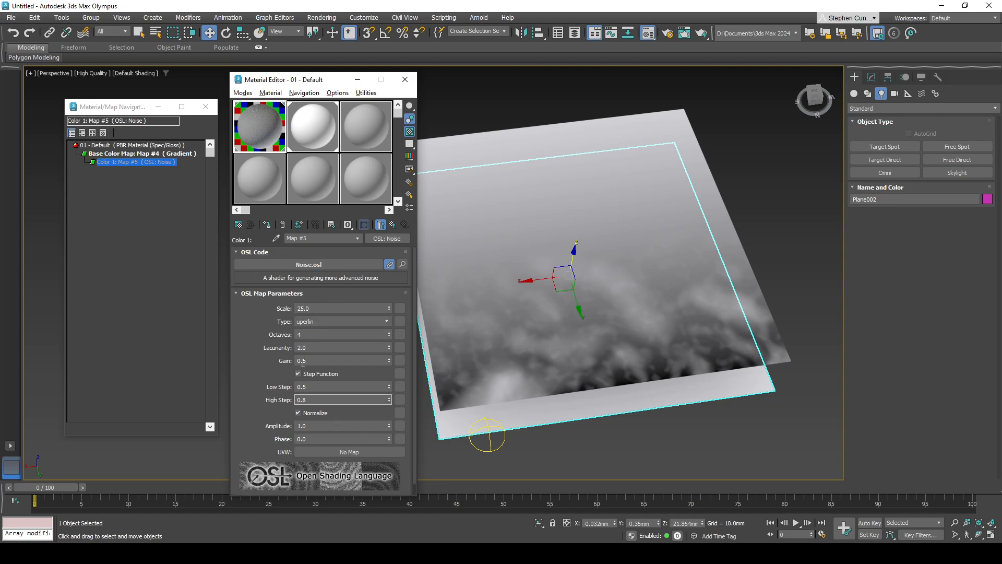
pyautogui.click(358, 240)
pyautogui.click(295, 253)
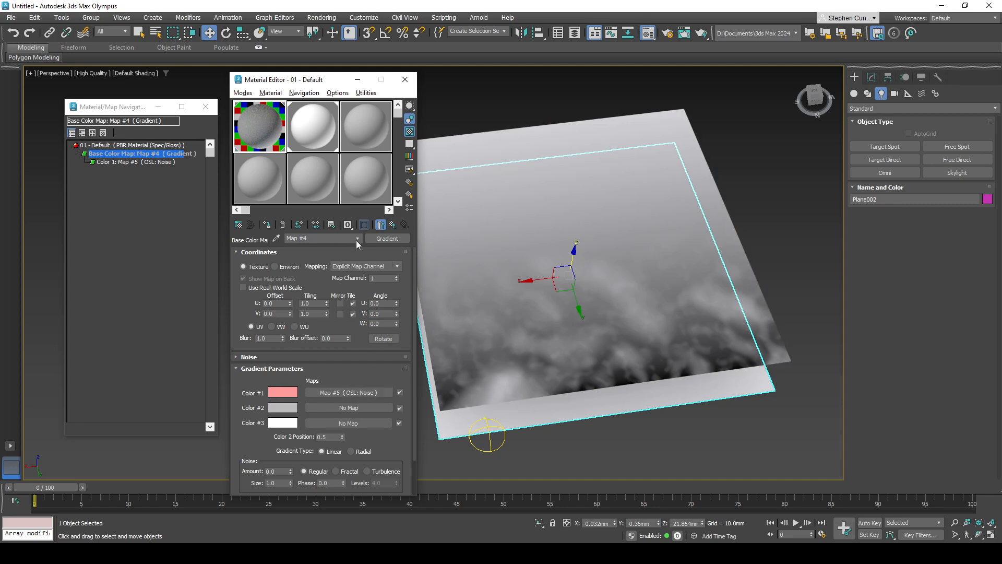
pyautogui.click(399, 392)
# - Replace the Gradient map in the Base/Albedo slot with the general Checker map and apply the material to the upper plane
pyautogui.click(357, 238)
pyautogui.click(324, 248)
pyautogui.rightClick(347, 315)
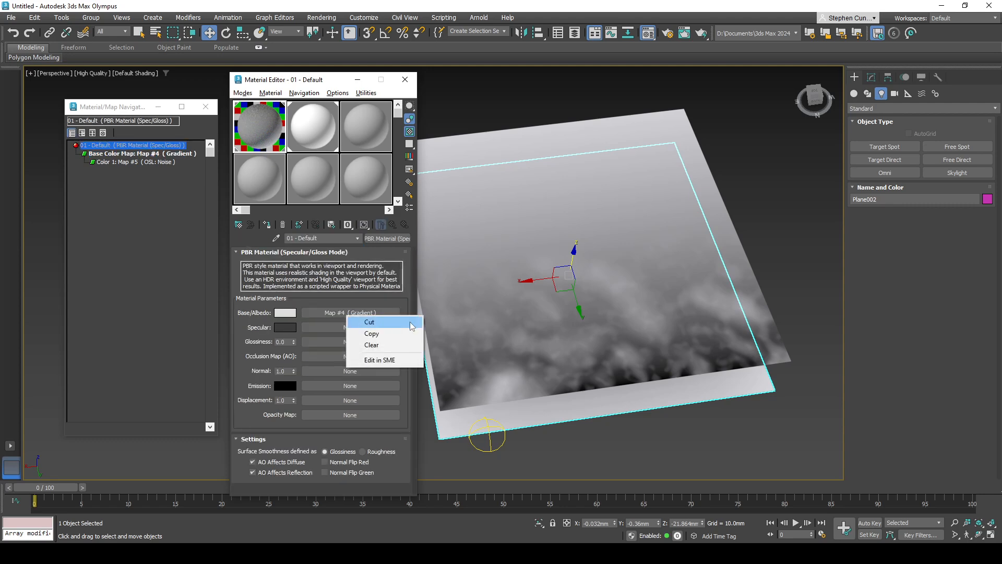
pyautogui.click(380, 345)
pyautogui.click(339, 312)
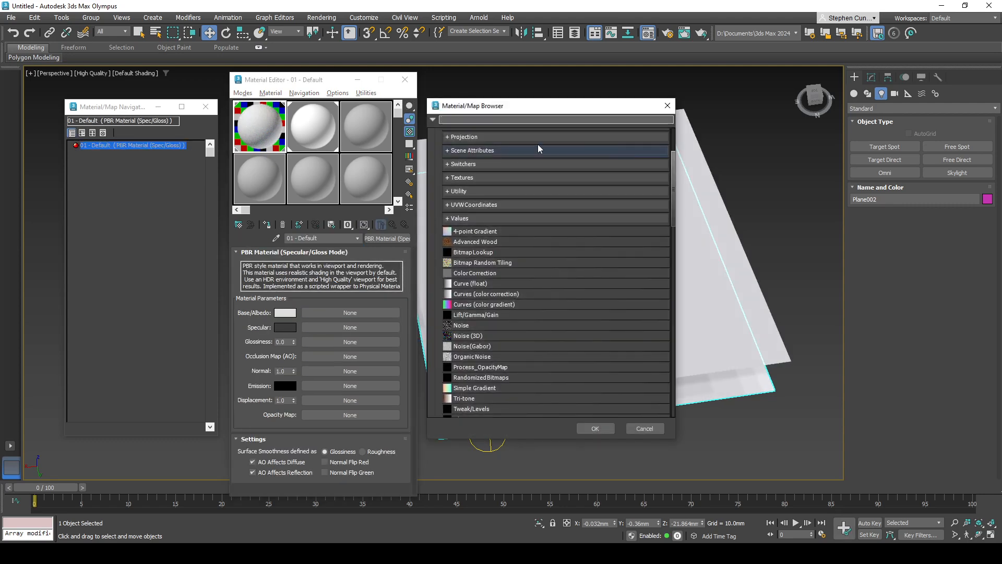
pyautogui.scroll(-2, 538, 350)
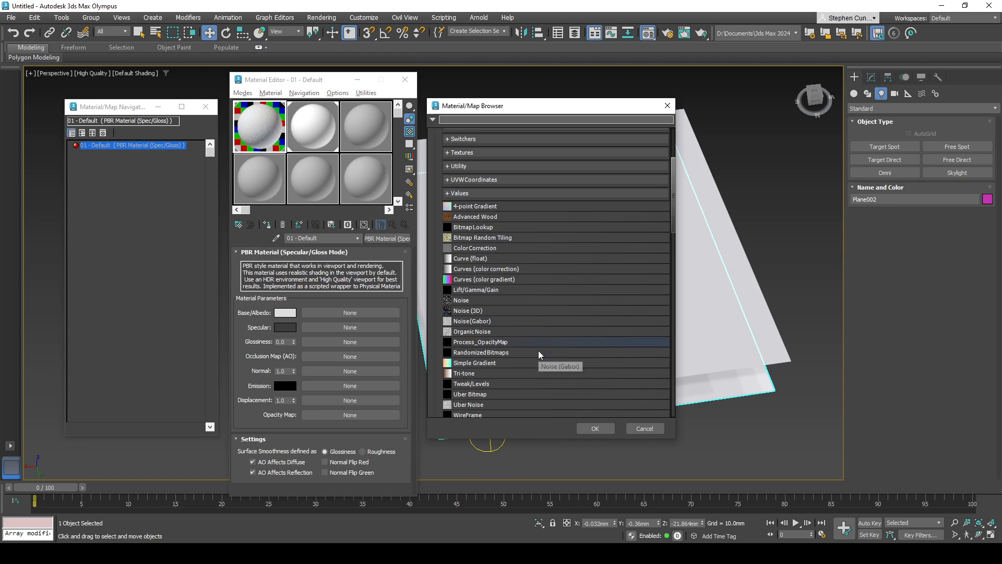
pyautogui.scroll(-5, 549, 348)
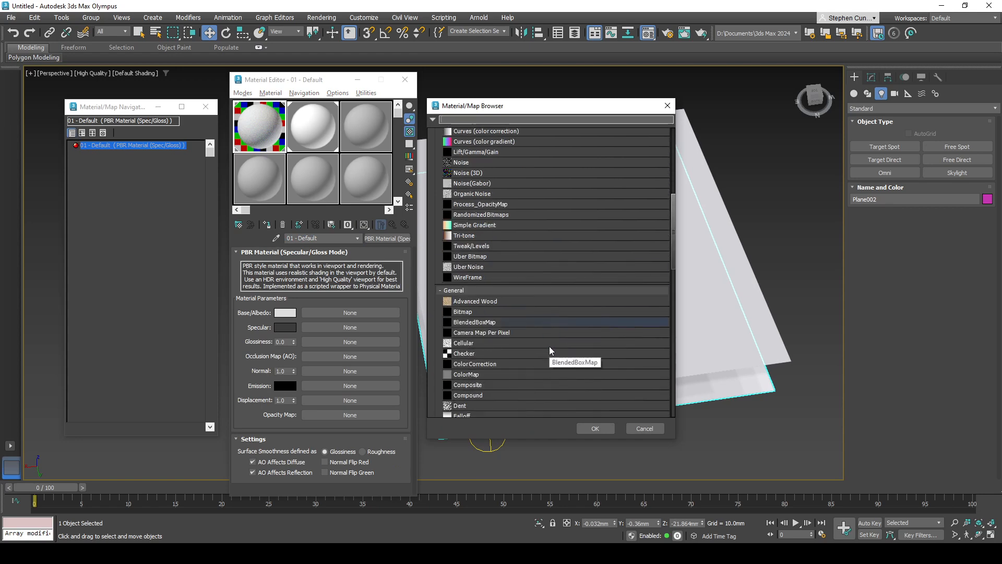
pyautogui.click(470, 316)
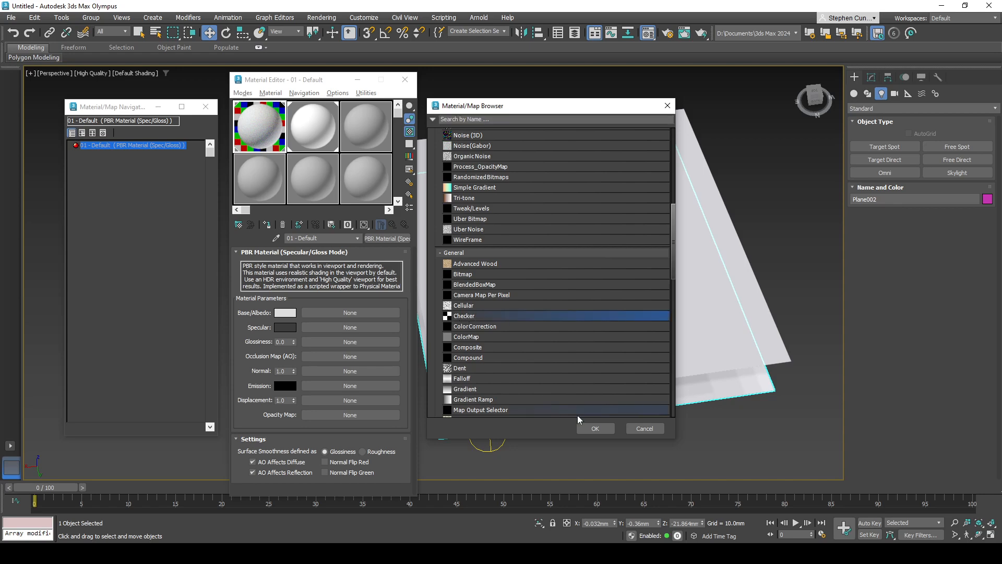
pyautogui.click(605, 428)
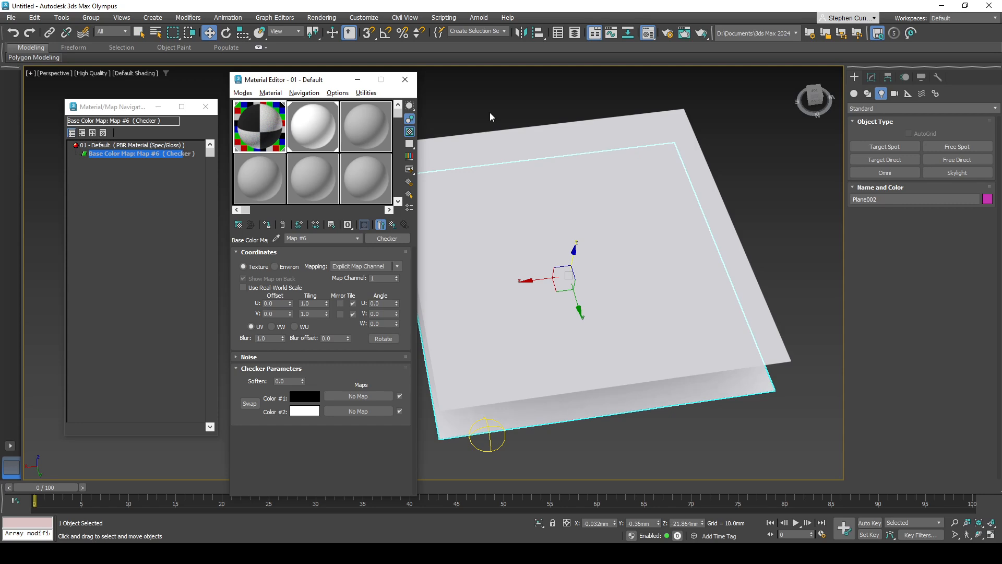
pyautogui.moveTo(272, 134); pyautogui.dragTo(600, 209)
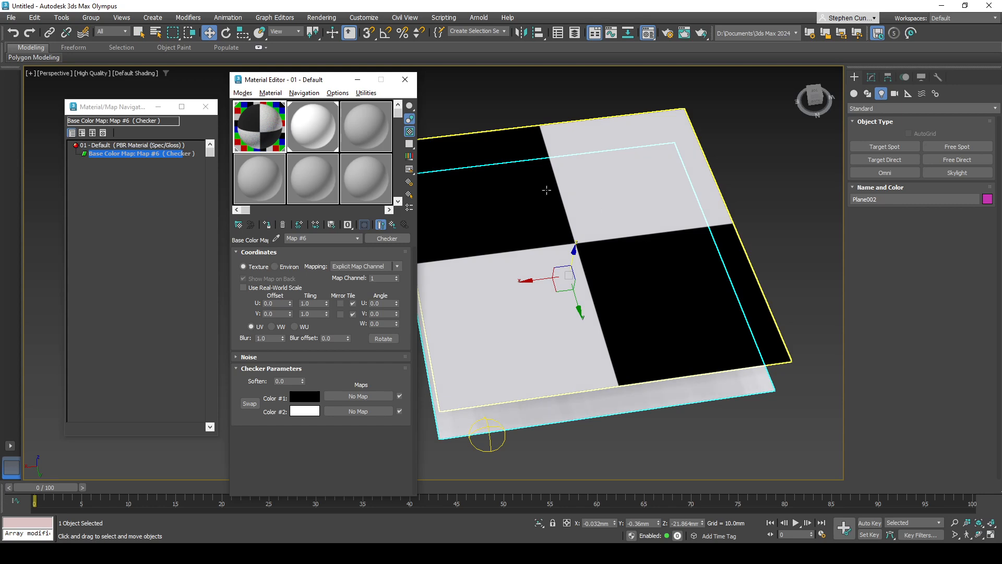
# - Set the Checker map's U and V tiling to 5.0 and view the pattern on the plane
pyautogui.doubleClick(311, 302)
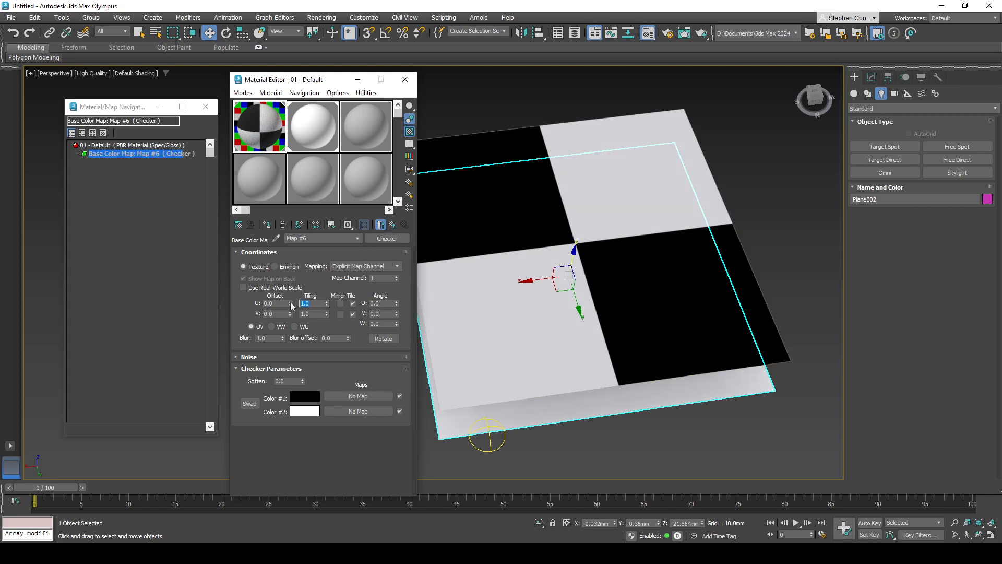
pyautogui.write('5')
pyautogui.press('Tab')
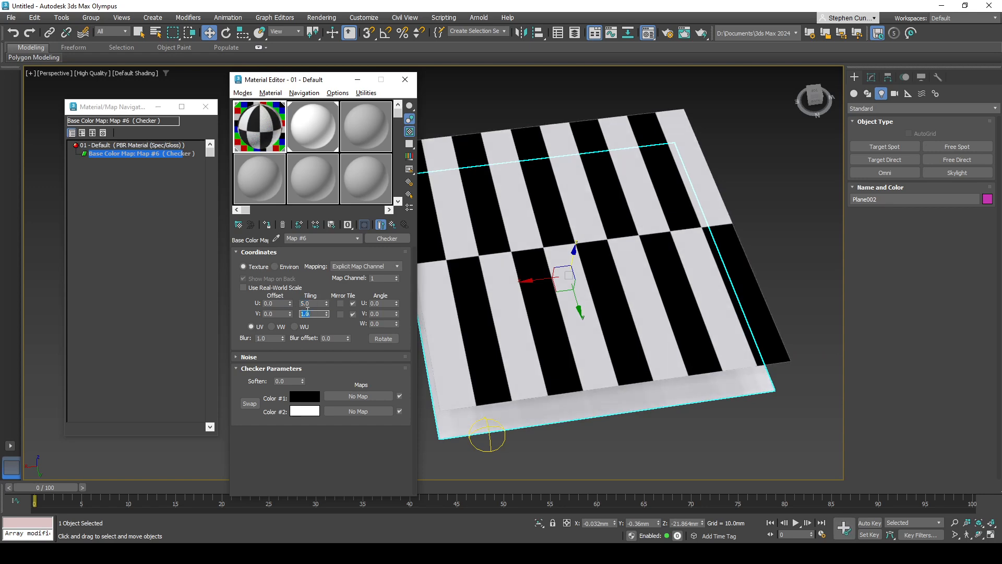
pyautogui.write('5')
pyautogui.press('Return')
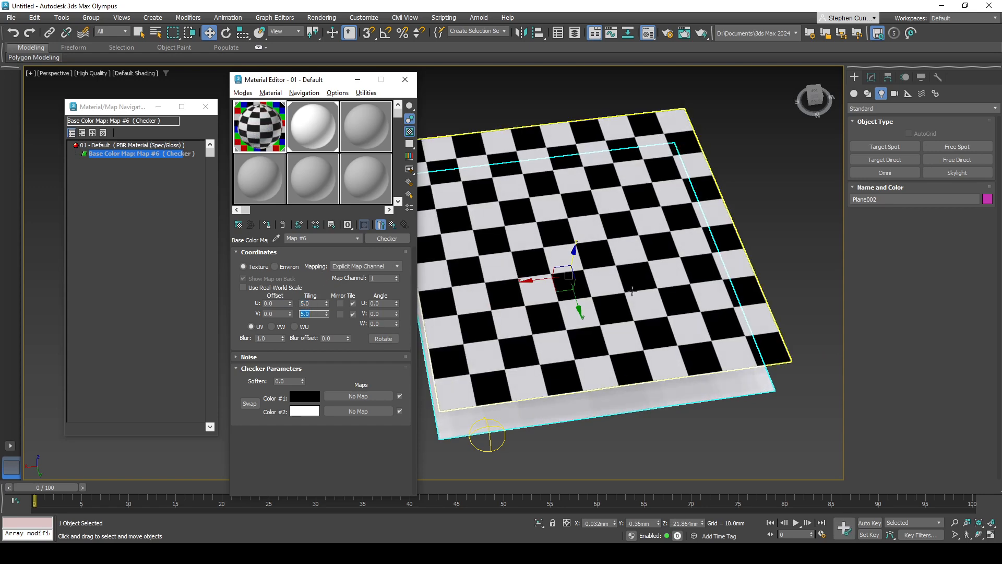
pyautogui.moveTo(577, 190); pyautogui.dragTo(562, 192, button='middle')
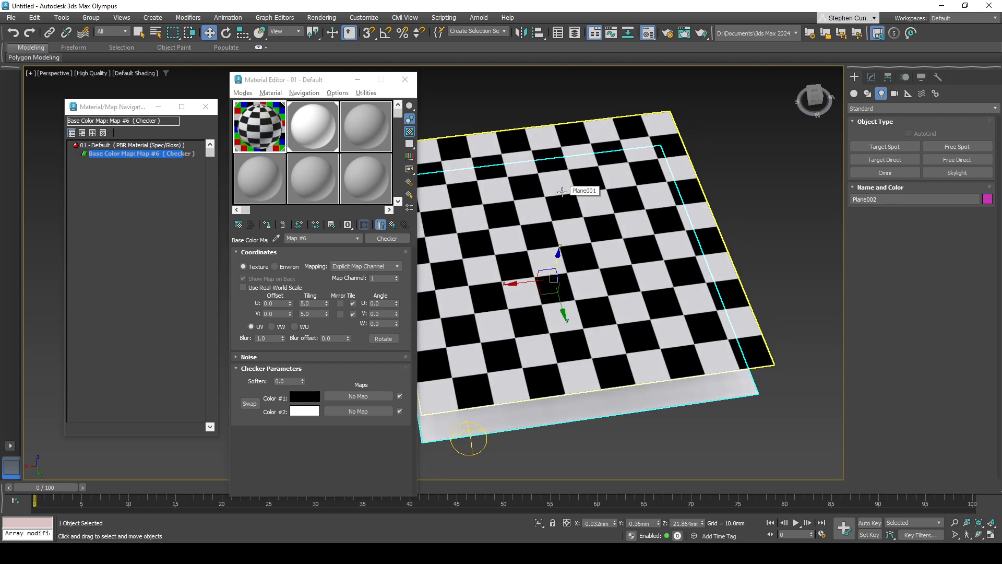
# - Clear the Checker map from the PBR material's Base/Albedo slot and assign the general Falloff map there instead
pyautogui.click(358, 239)
pyautogui.click(308, 247)
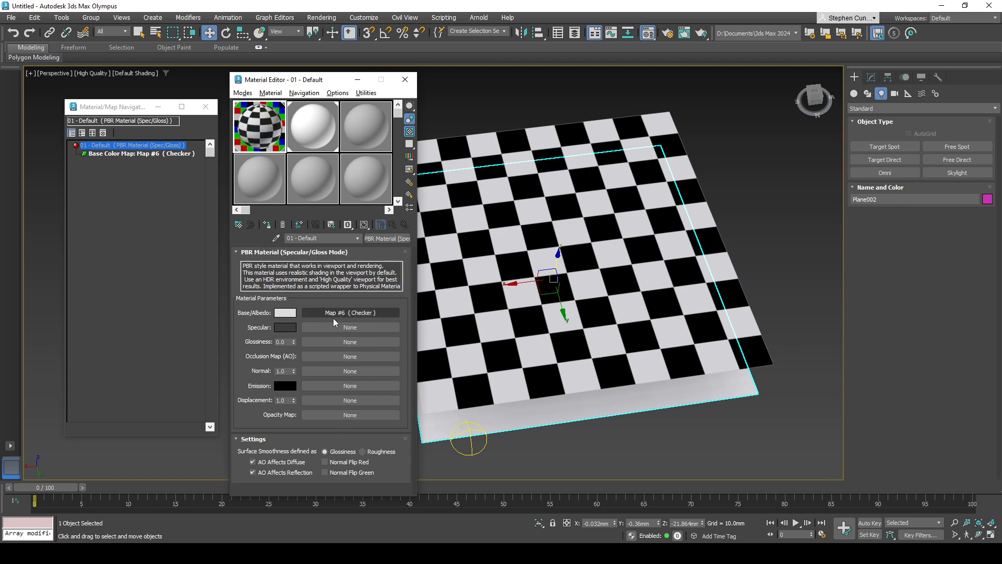
pyautogui.rightClick(355, 312)
pyautogui.click(360, 340)
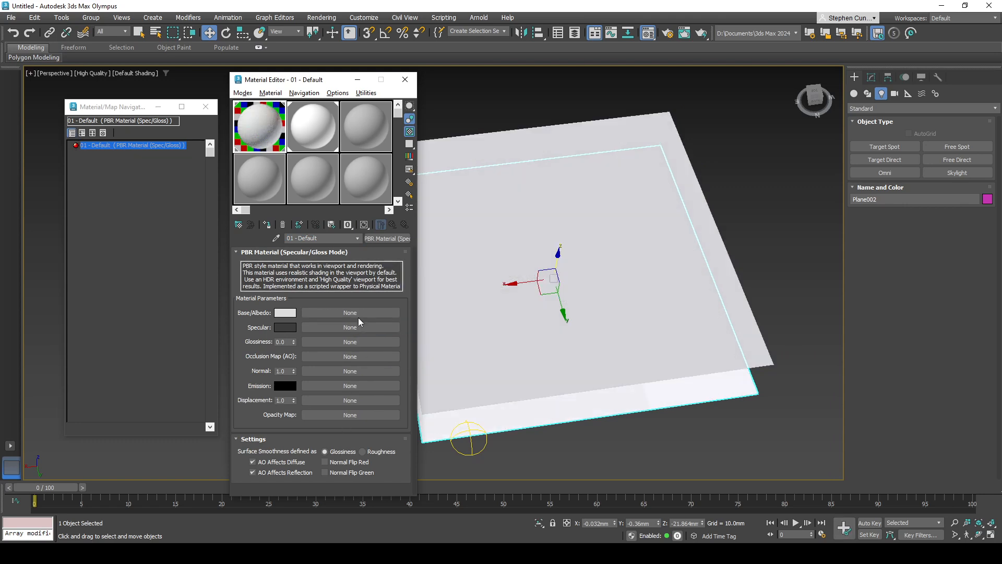
pyautogui.click(356, 313)
pyautogui.scroll(-2, 517, 215)
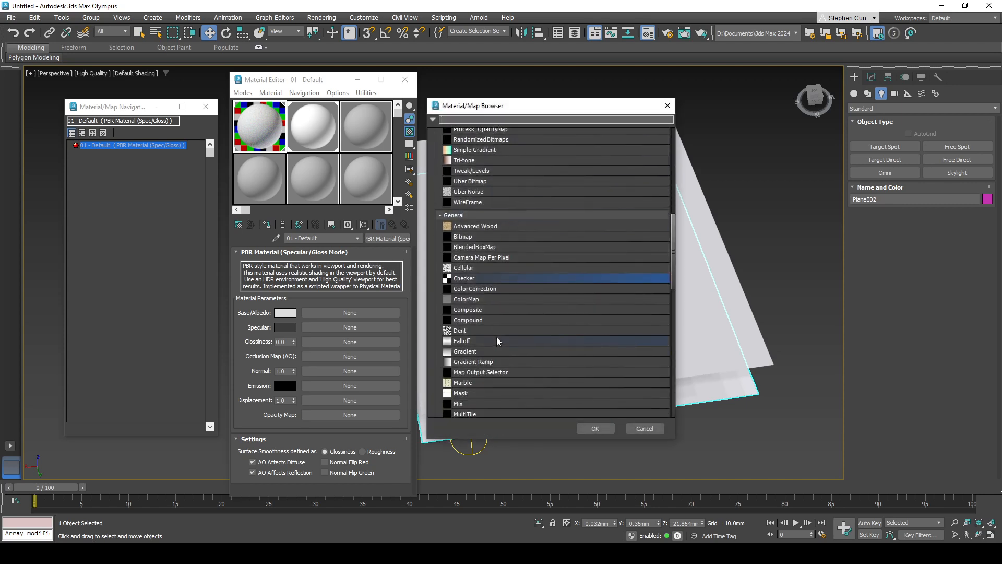
pyautogui.scroll(-2, 499, 334)
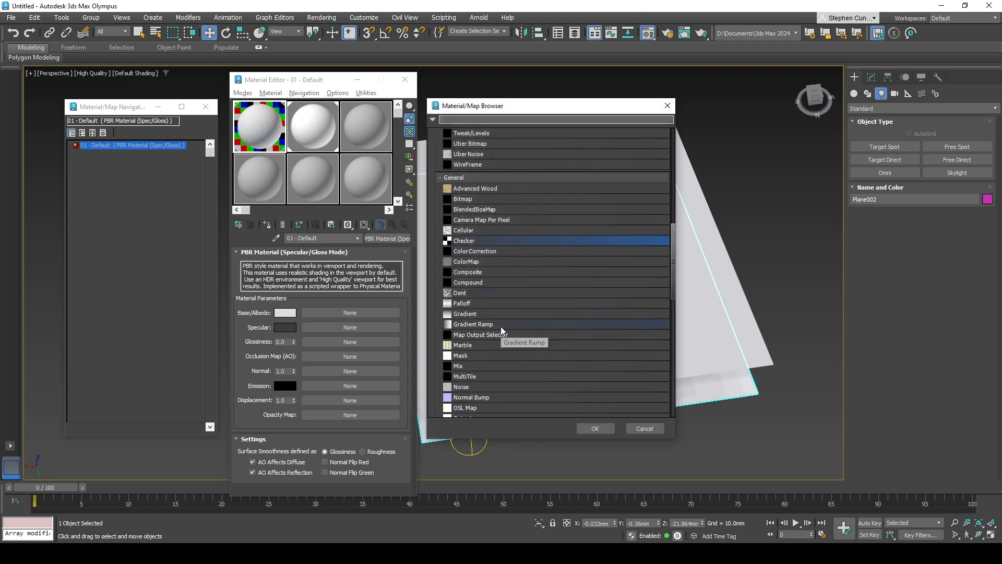
pyautogui.click(472, 305)
pyautogui.click(595, 428)
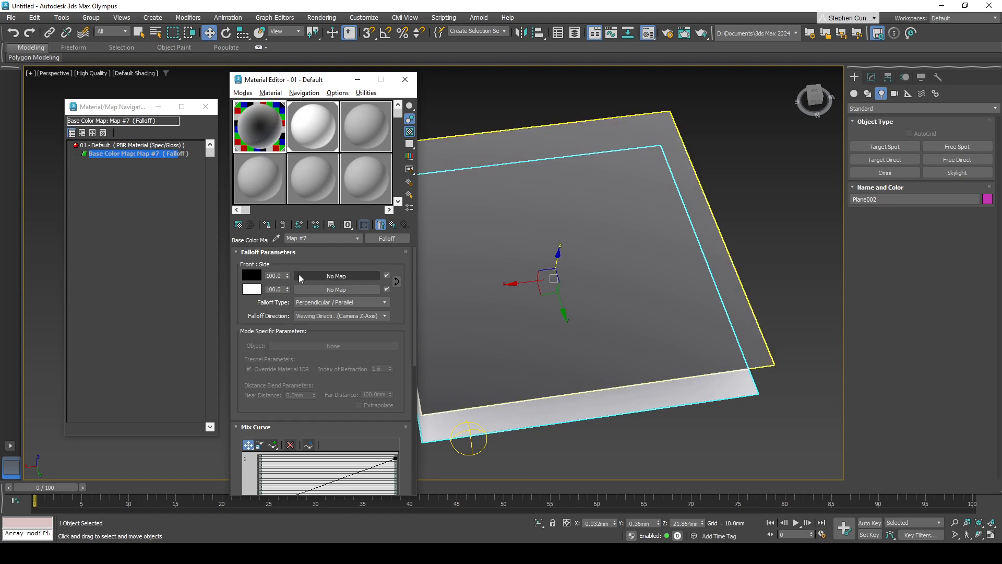
# - Lower the Falloff map's front amount to 26 and reduce its side amount
pyautogui.moveTo(287, 274); pyautogui.dragTo(288, 290)
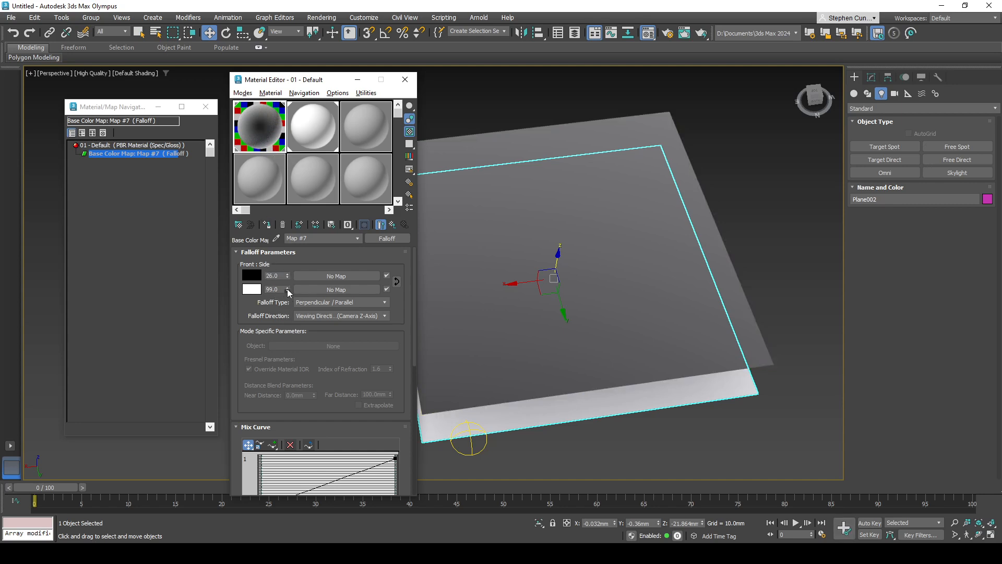
pyautogui.moveTo(286, 278); pyautogui.dragTo(285, 296)
pyautogui.moveTo(496, 236); pyautogui.dragTo(663, 306, button='middle')
# - Lower the Falloff Mix Curve's end point to about half height and invert the map's output
pyautogui.scroll(-3, 340, 320)
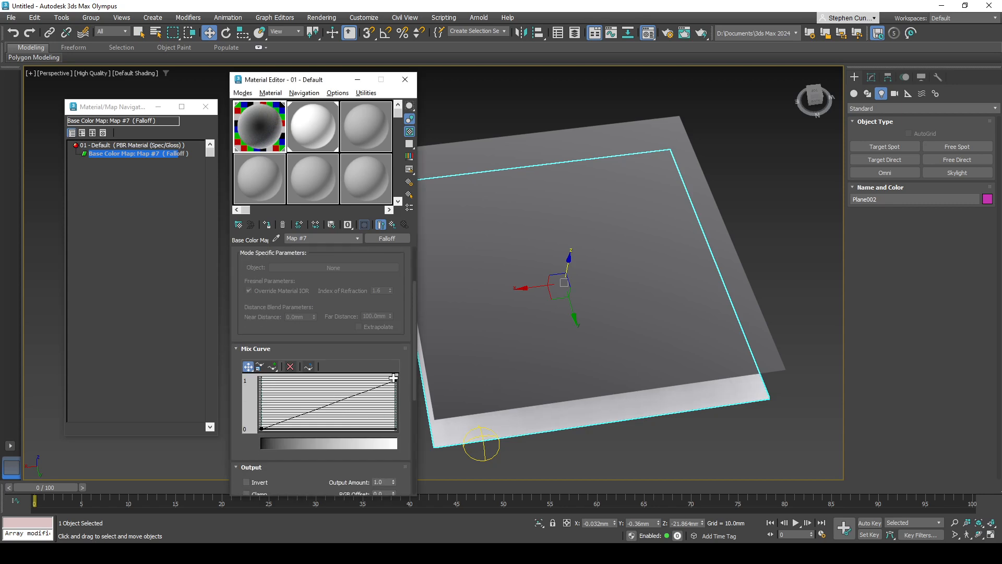
pyautogui.moveTo(393, 378); pyautogui.dragTo(395, 403)
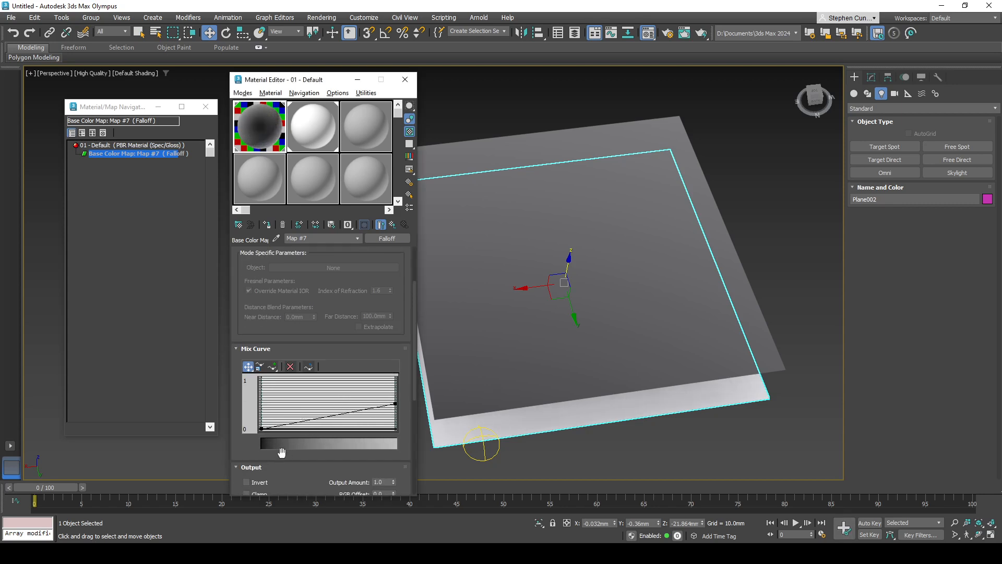
pyautogui.scroll(-1, 281, 452)
pyautogui.click(246, 450)
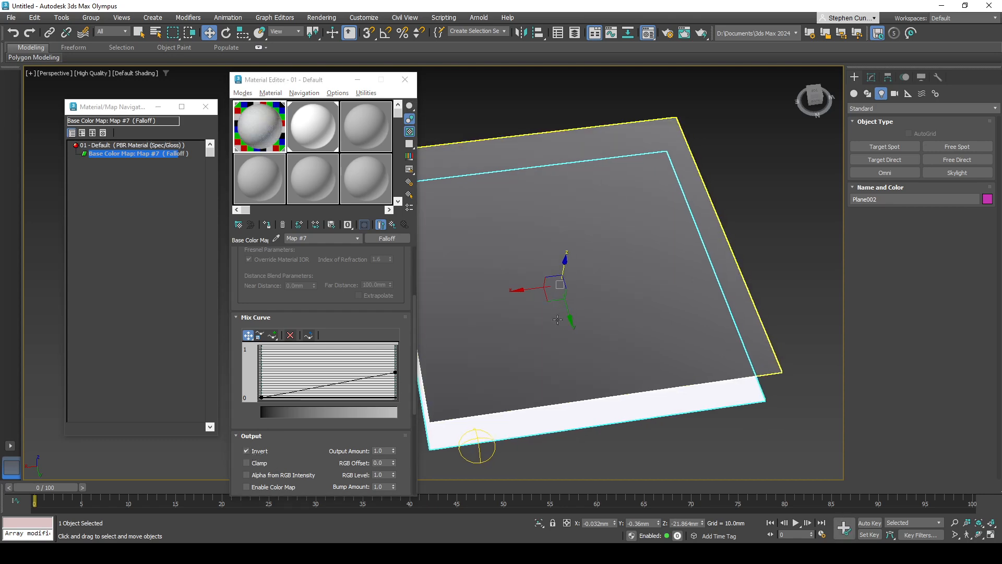
pyautogui.moveTo(557, 319); pyautogui.dragTo(572, 320, button='middle')
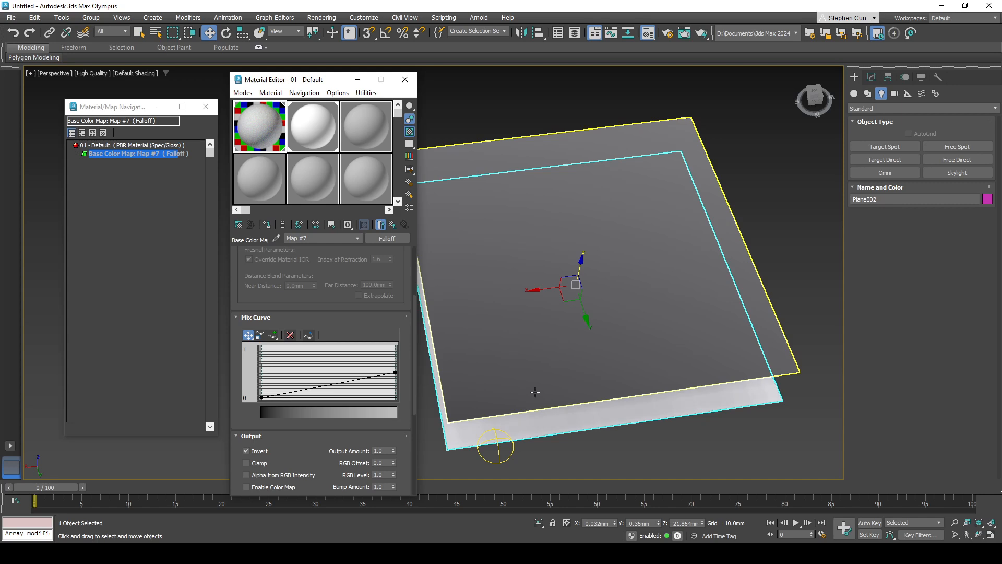
# - Enable the Falloff output's color map and turn off Invert, checking the effect in an enlarged sample preview
pyautogui.scroll(-2, 344, 425)
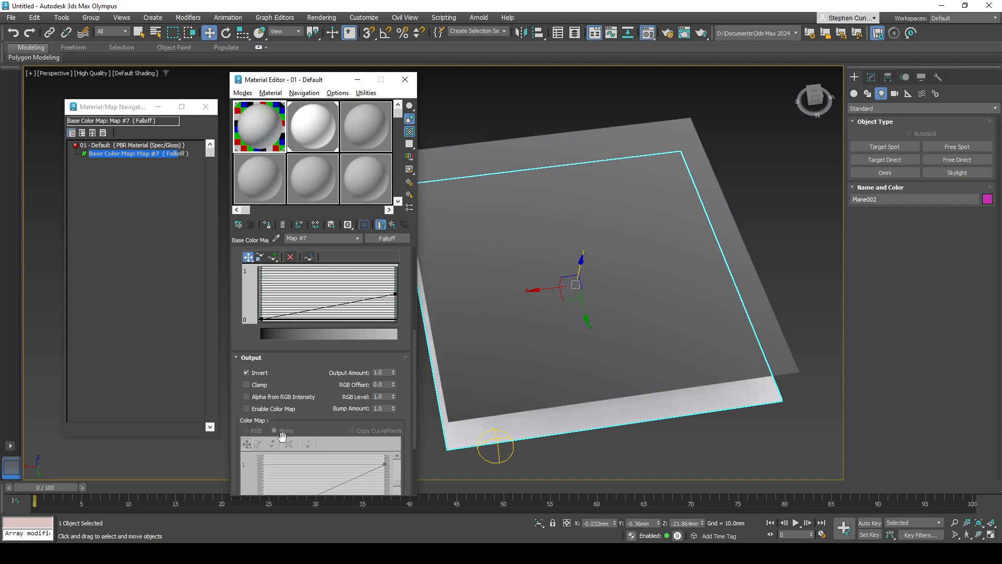
pyautogui.click(284, 409)
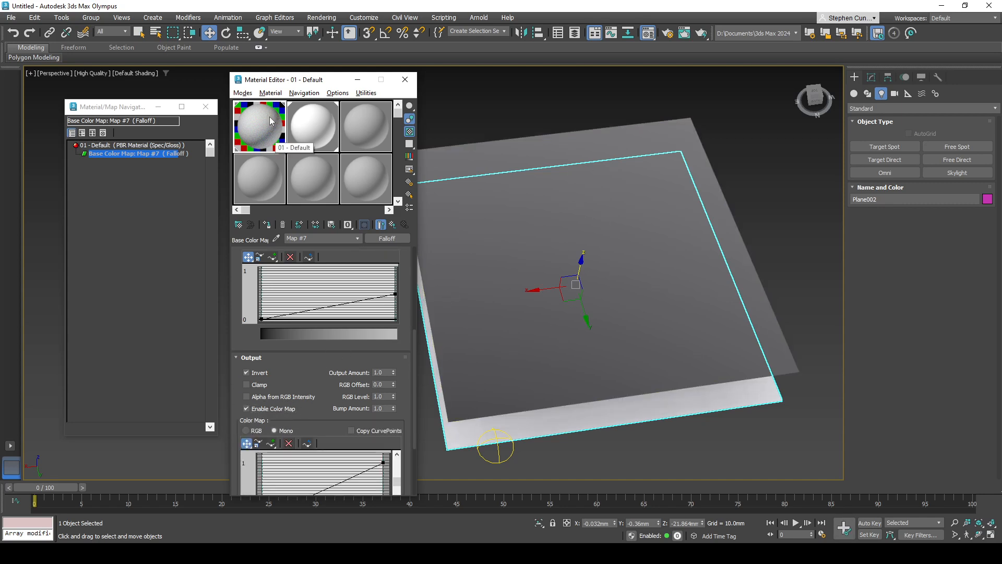
pyautogui.doubleClick(264, 135)
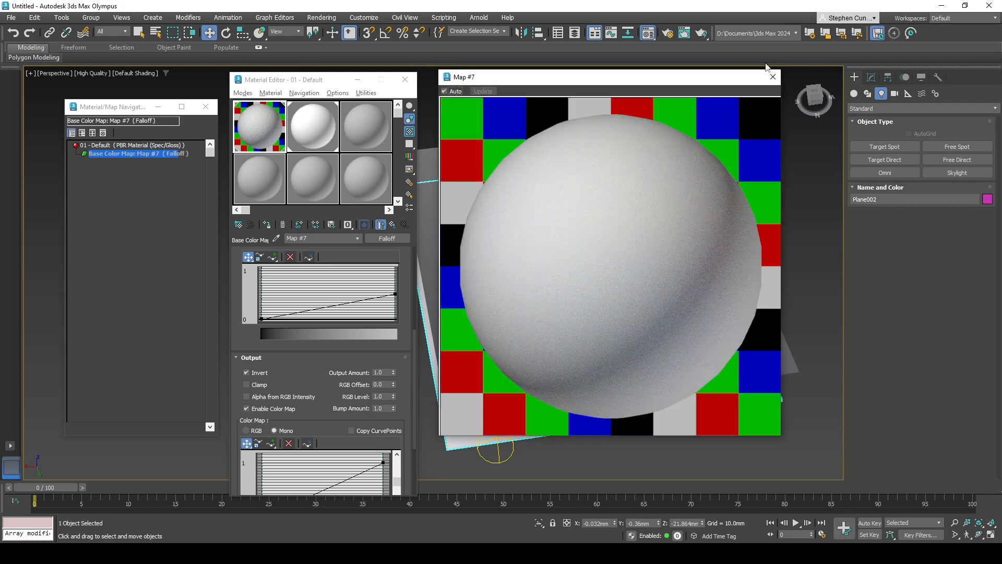
pyautogui.click(247, 372)
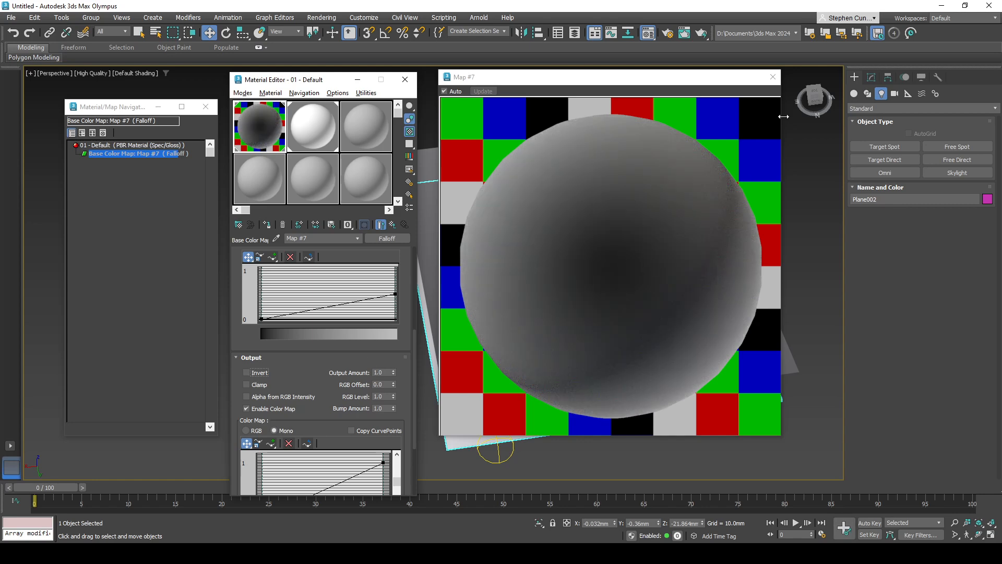
pyautogui.click(773, 77)
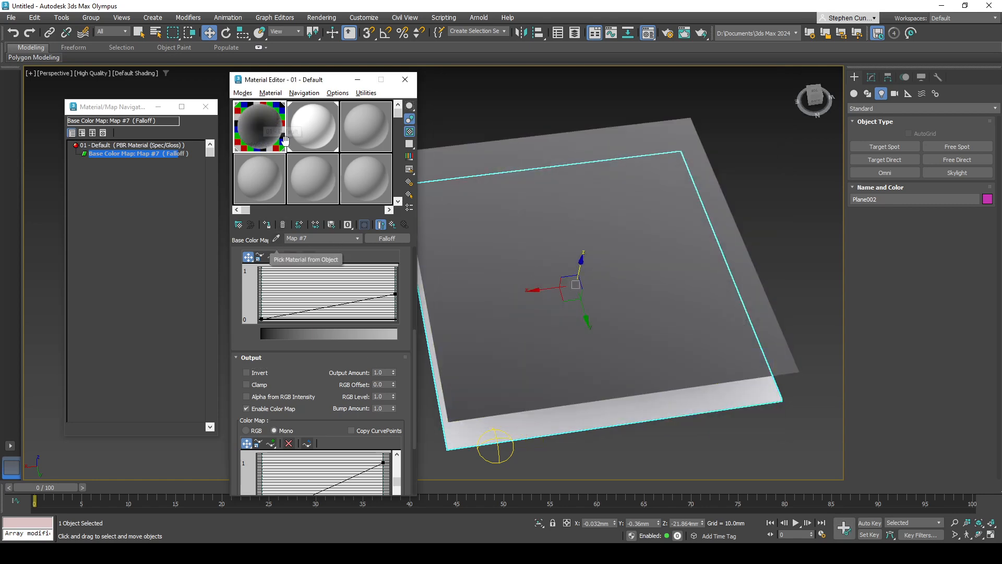
# - Lower the end point of the Falloff output's Color Map curve to 0.265
pyautogui.scroll(-2, 247, 334)
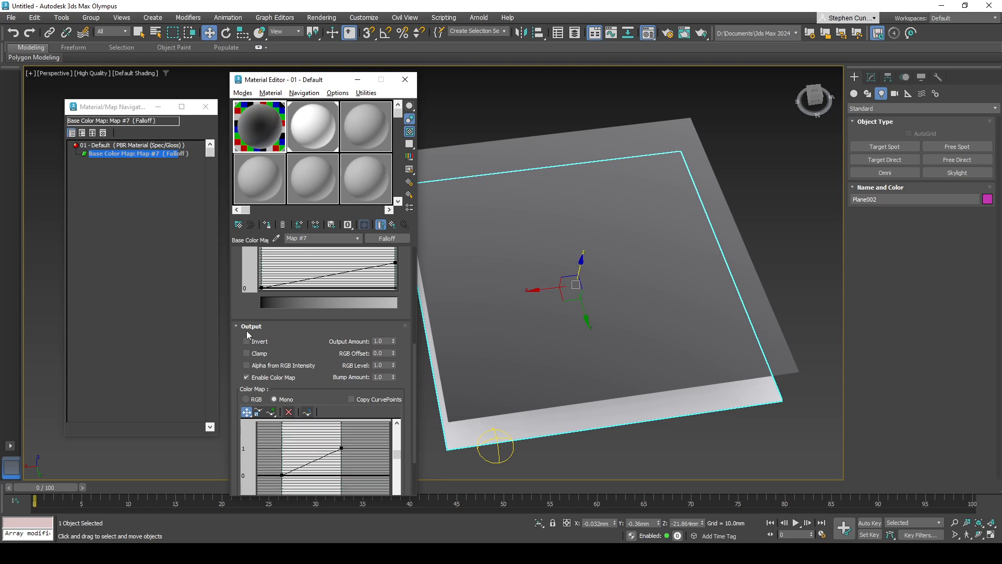
pyautogui.scroll(-5, 292, 359)
pyautogui.scroll(-1, 404, 401)
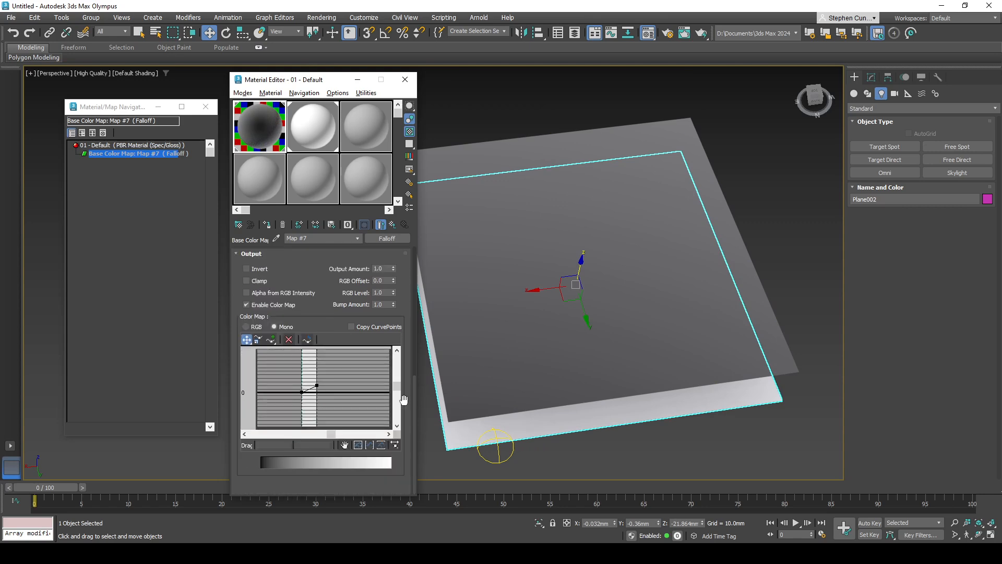
pyautogui.scroll(4, 404, 400)
pyautogui.scroll(-3, 403, 399)
pyautogui.scroll(4, 315, 443)
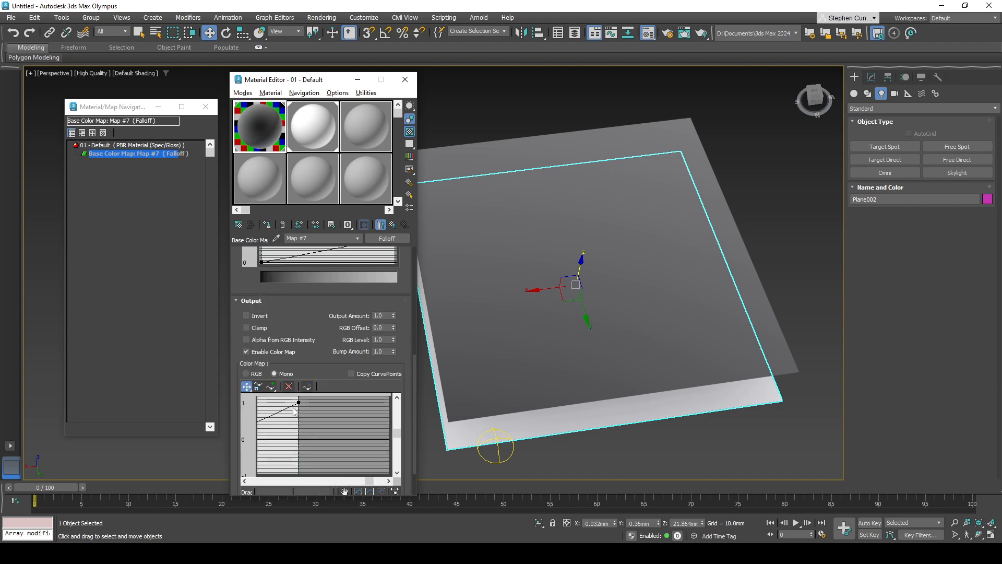
pyautogui.click(300, 402)
pyautogui.moveTo(299, 401); pyautogui.dragTo(364, 429)
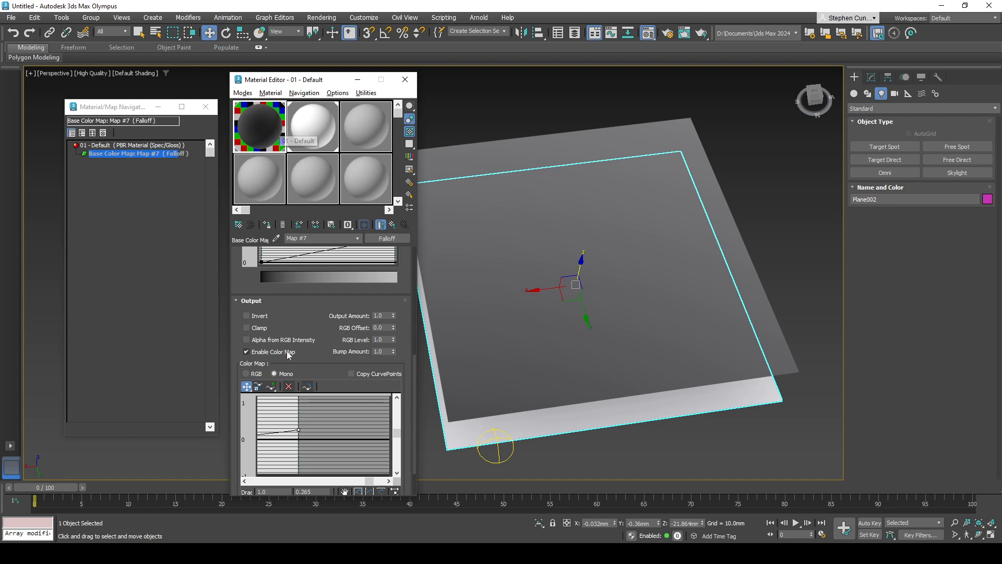
# - Raise the end point of the Falloff output's Color Map curve to 10.127
pyautogui.moveTo(299, 429); pyautogui.dragTo(296, 361)
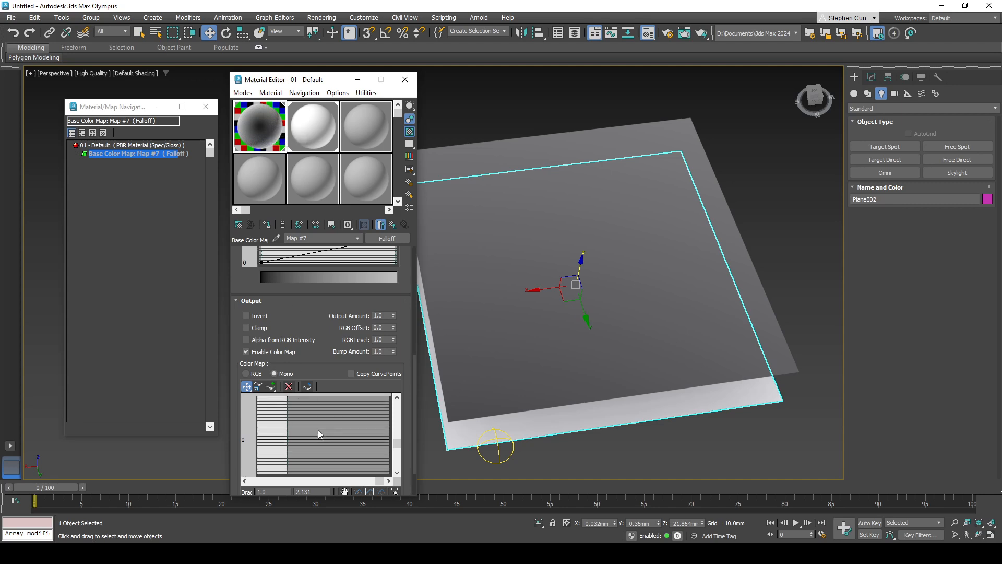
pyautogui.scroll(-4, 313, 431)
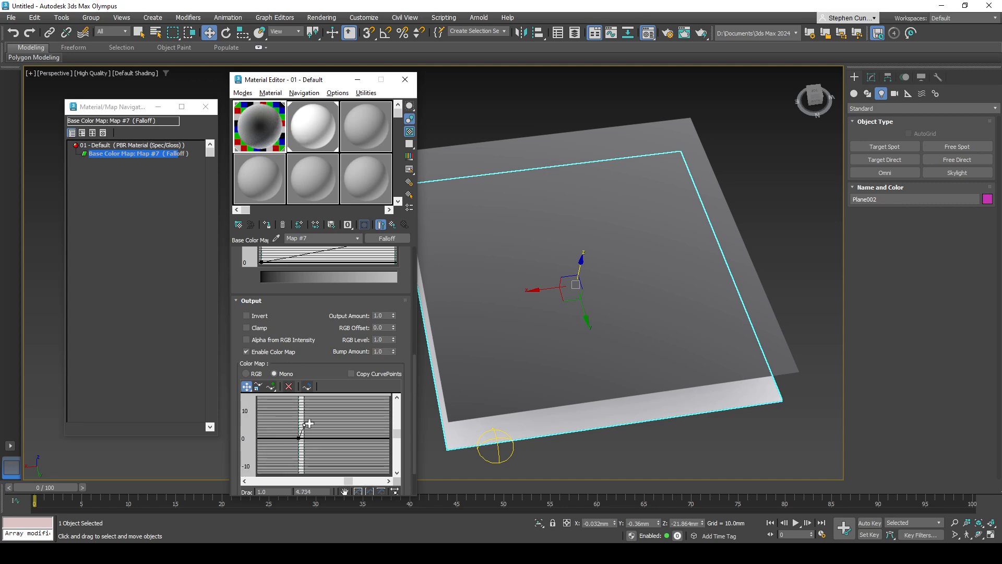
pyautogui.moveTo(309, 424); pyautogui.dragTo(311, 409)
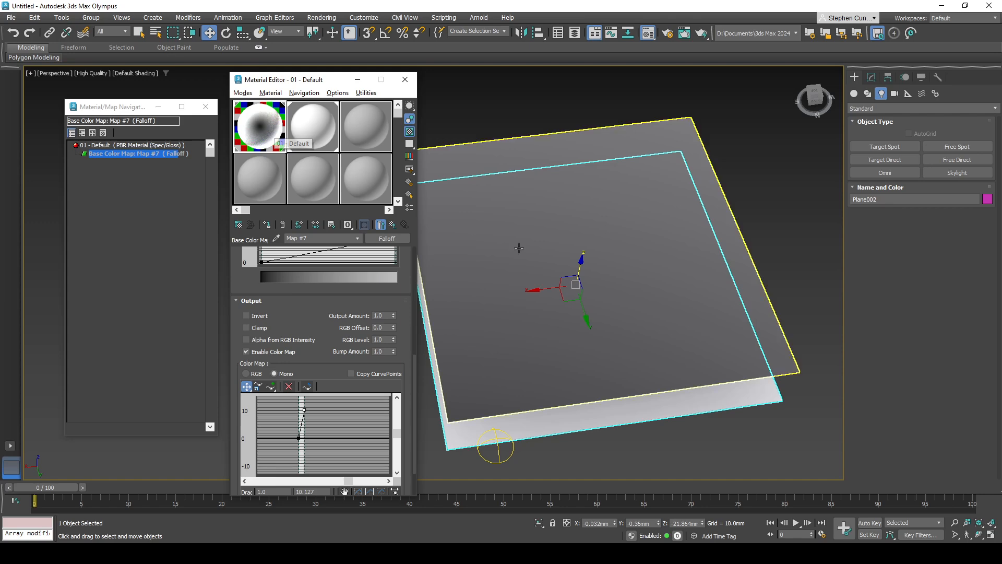
pyautogui.moveTo(519, 248); pyautogui.dragTo(535, 256, button='middle')
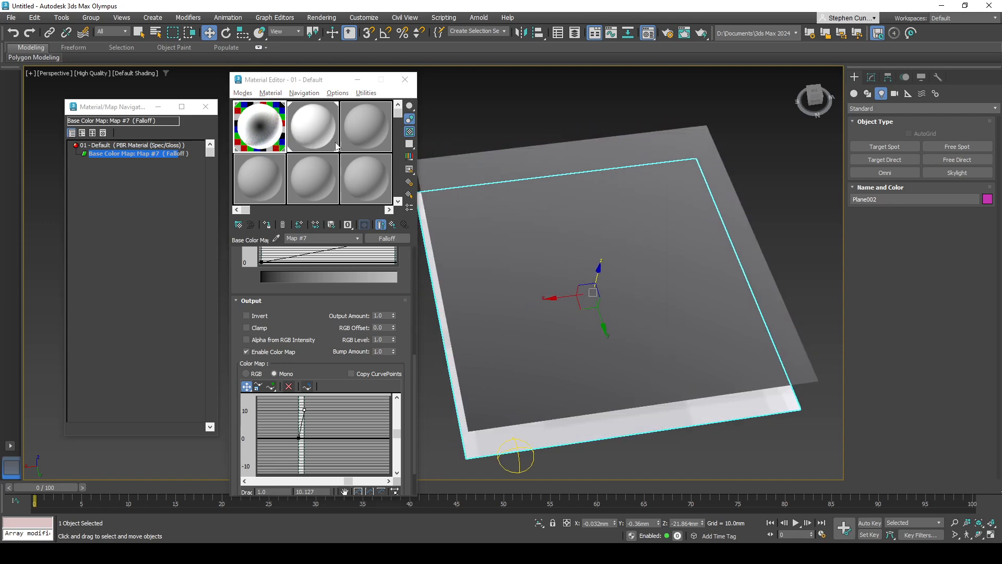
# - Return to the parent PBR material, set its Base/Albedo color to ECECEC and reapply the material to the upper plane
pyautogui.click(358, 239)
pyautogui.click(301, 253)
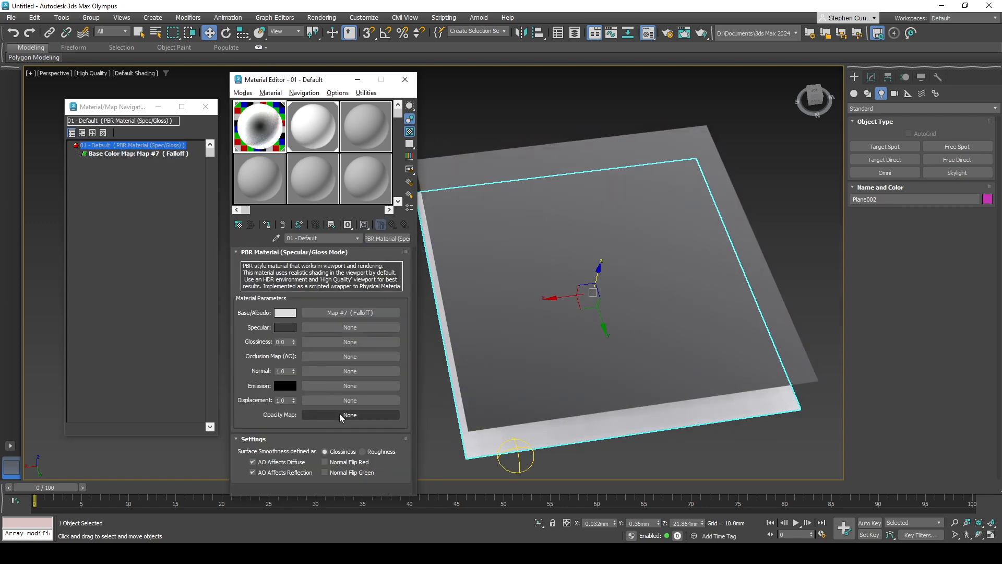
pyautogui.click(285, 312)
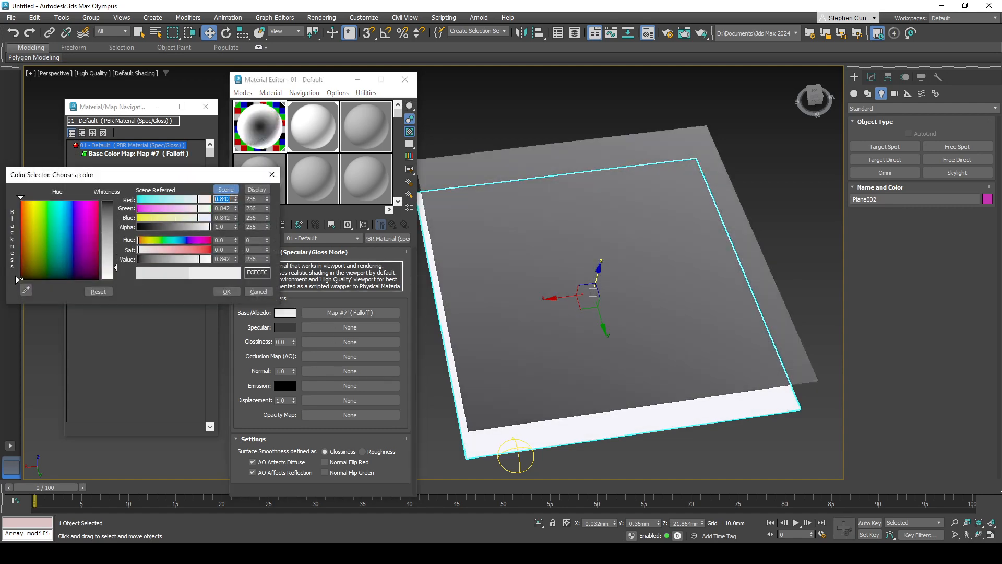
pyautogui.click(226, 291)
pyautogui.moveTo(261, 127); pyautogui.dragTo(515, 197)
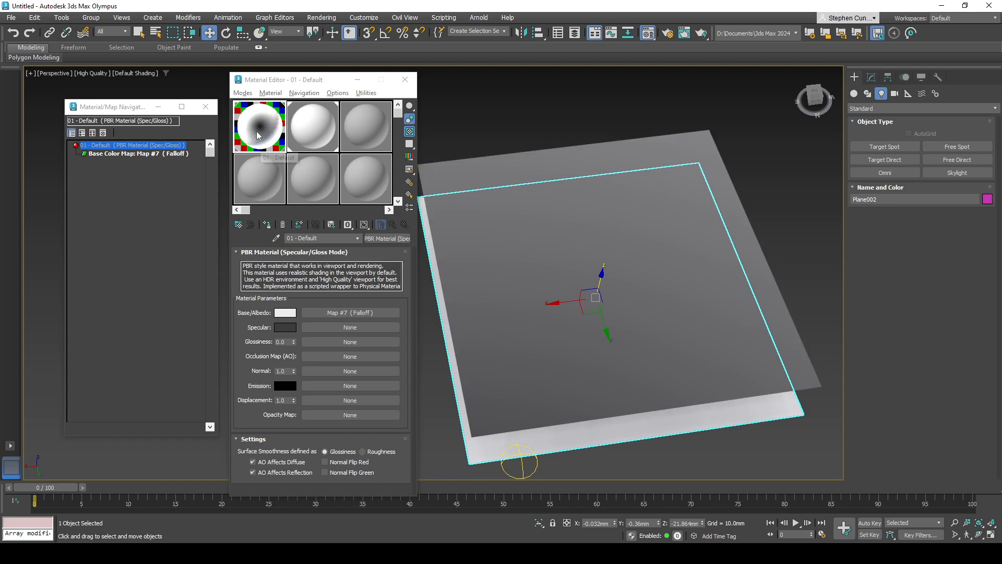
pyautogui.moveTo(439, 312); pyautogui.dragTo(425, 307, button='middle')
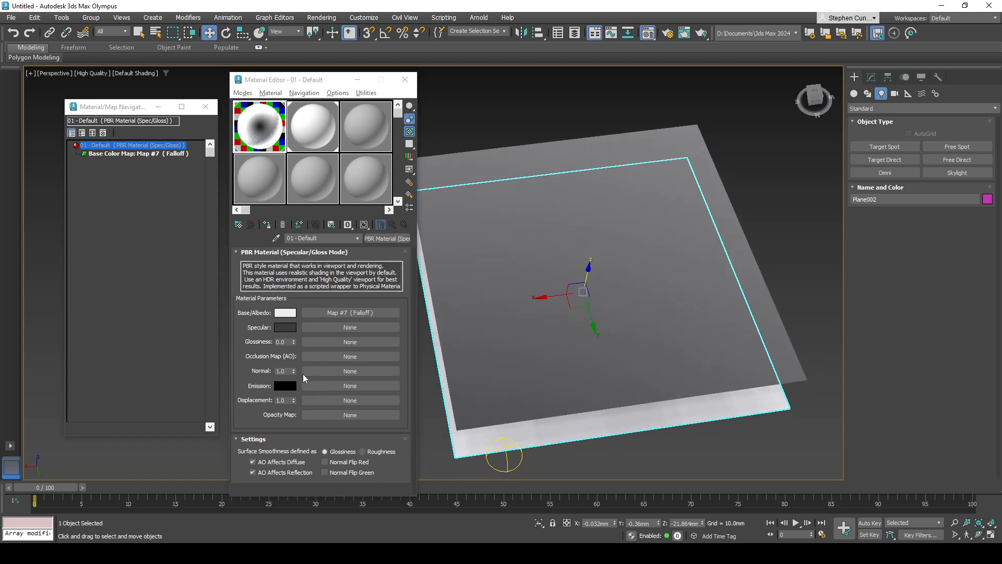
# - Replace the Falloff map in the Base/Albedo slot with the general Dent map and return to the parent material
pyautogui.rightClick(353, 312)
pyautogui.click(400, 339)
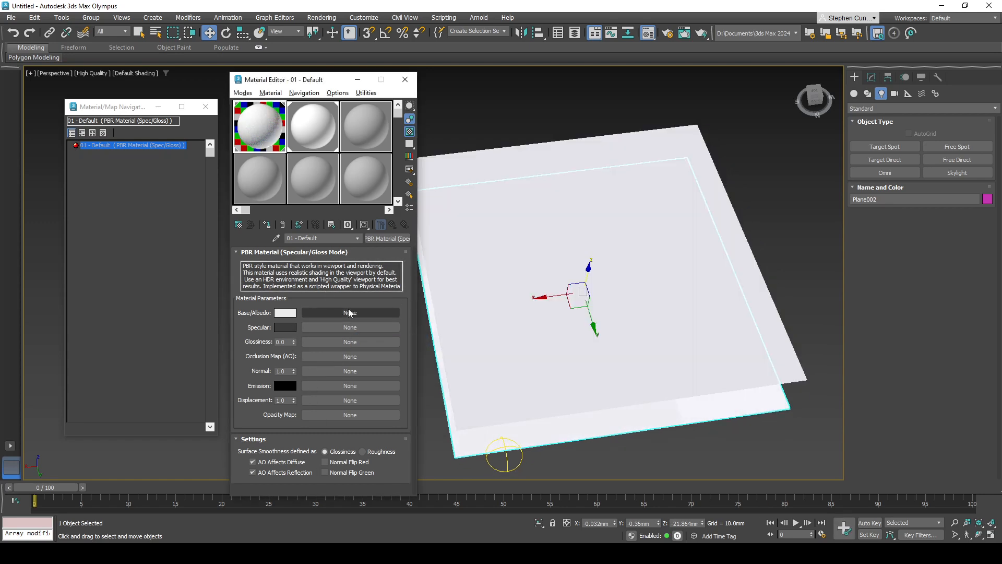
pyautogui.click(350, 313)
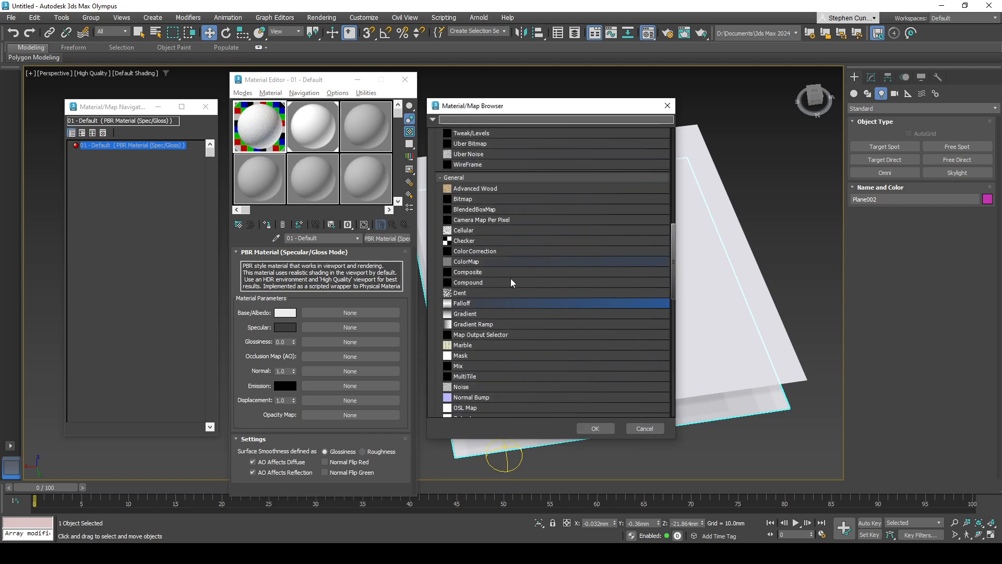
pyautogui.click(459, 292)
pyautogui.click(595, 428)
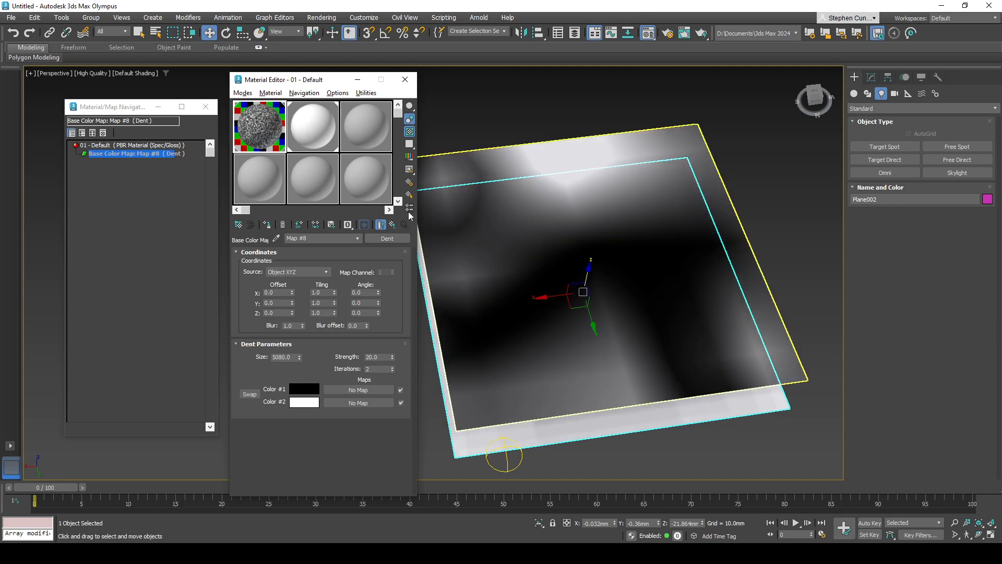
pyautogui.click(294, 249)
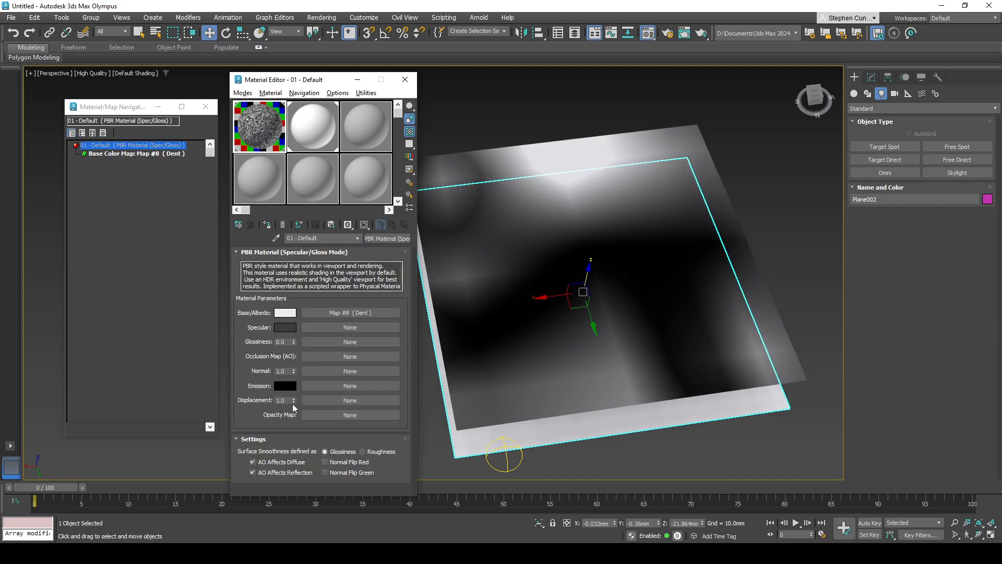
# - Clear the Dent map from the PBR material's Base/Albedo slot
pyautogui.rightClick(338, 312)
pyautogui.click(374, 340)
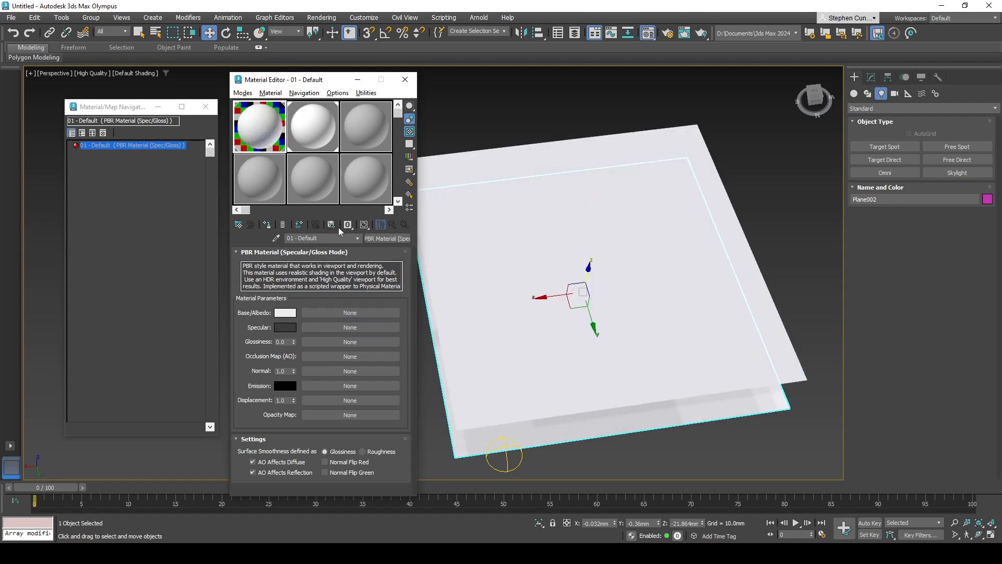
pyautogui.click(357, 239)
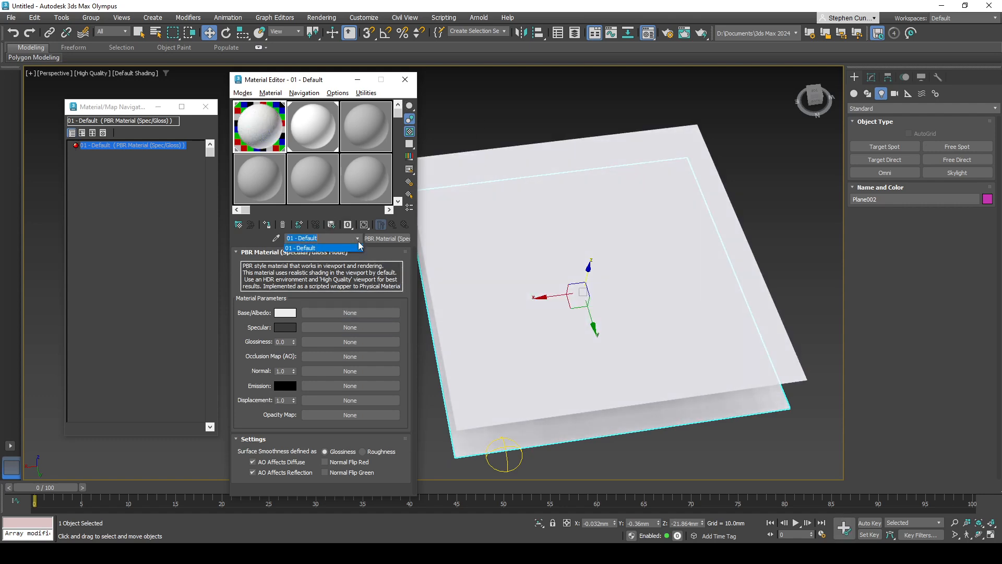
pyautogui.click(358, 245)
# - Assign the general Tiles map to the Base/Albedo slot and return to the parent PBR material
pyautogui.click(378, 312)
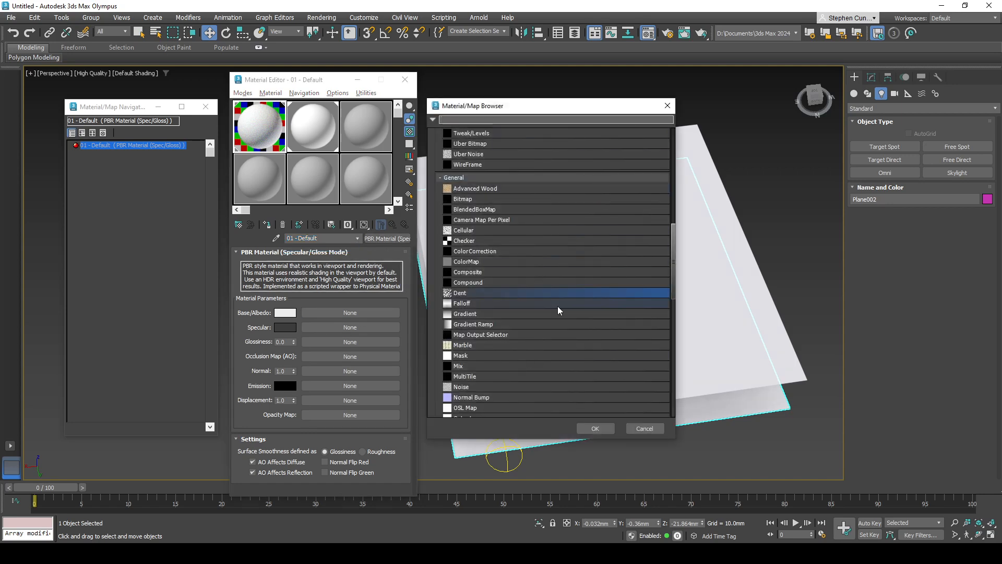
pyautogui.click(469, 346)
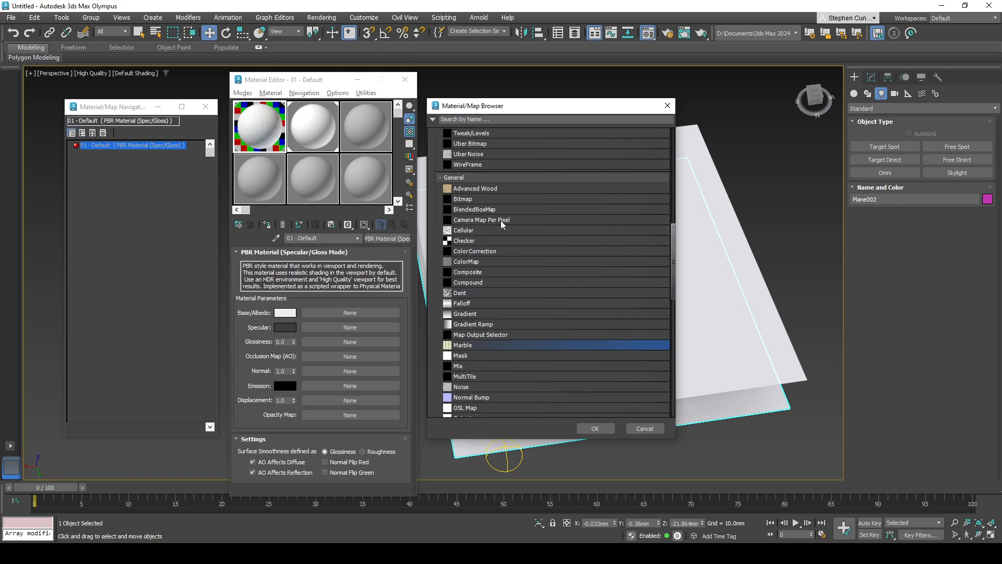
pyautogui.scroll(-3, 540, 346)
pyautogui.scroll(-2, 540, 346)
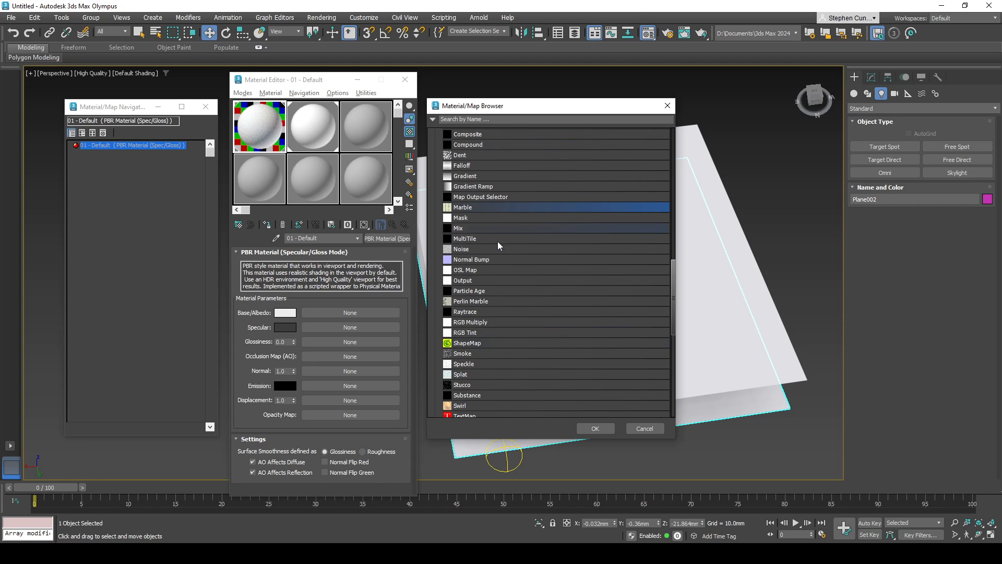
pyautogui.scroll(-1, 555, 349)
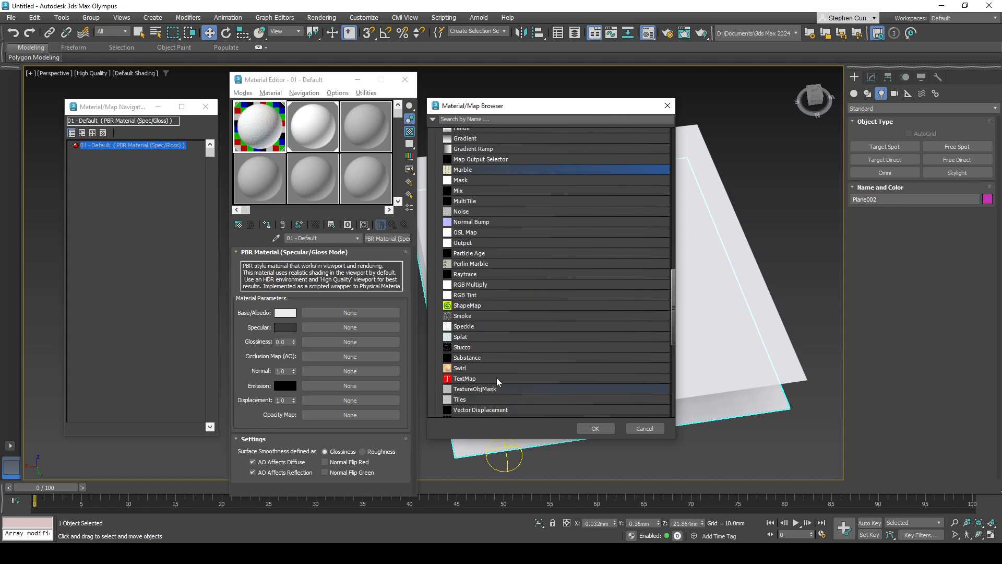
pyautogui.scroll(1, 487, 264)
pyautogui.scroll(-2, 486, 264)
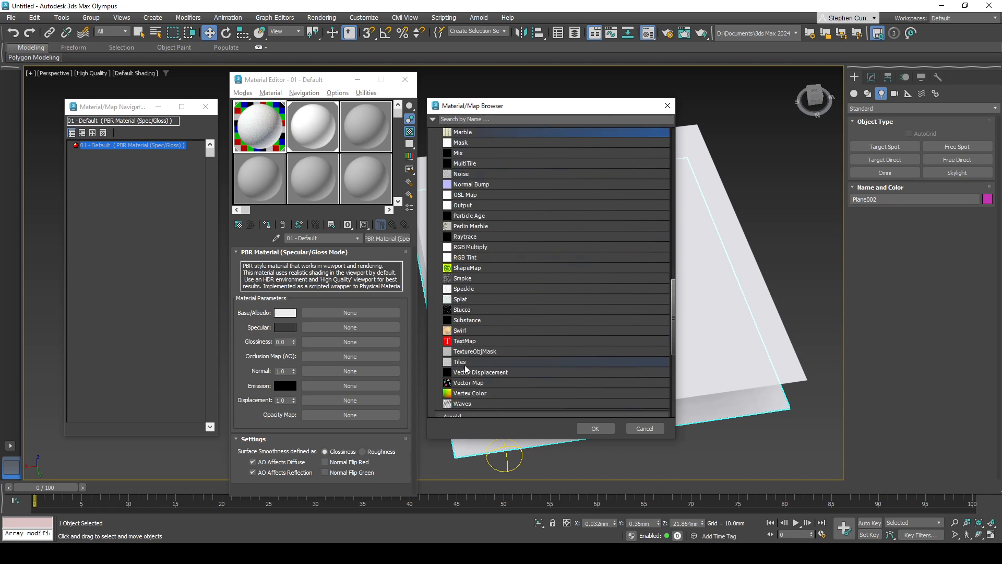
pyautogui.click(466, 364)
pyautogui.click(595, 428)
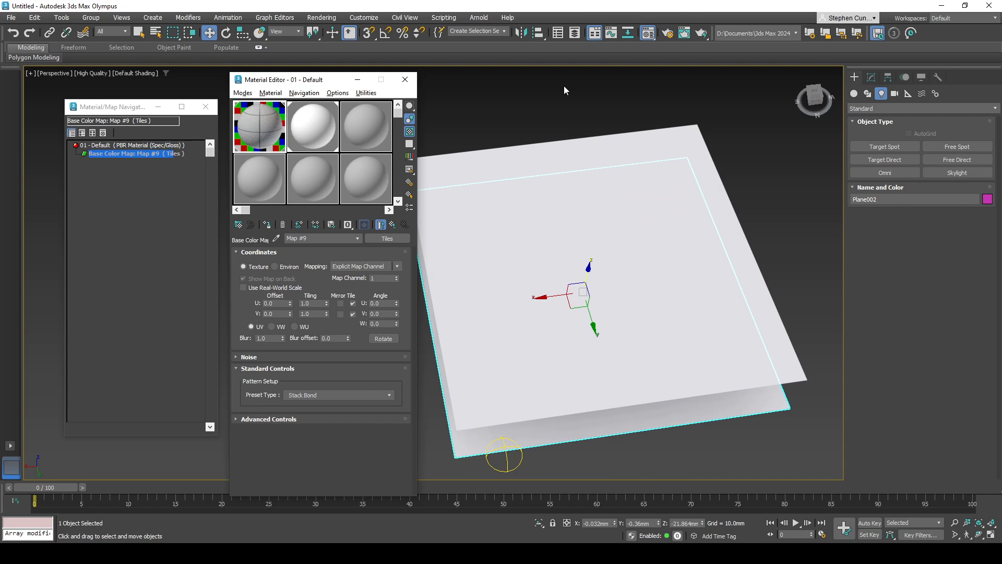
pyautogui.click(358, 238)
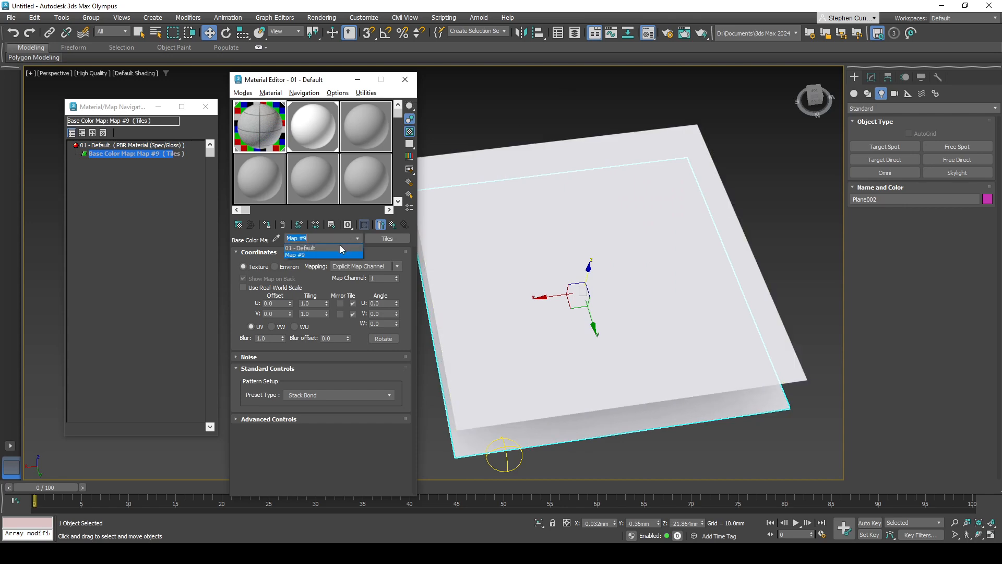
pyautogui.click(303, 255)
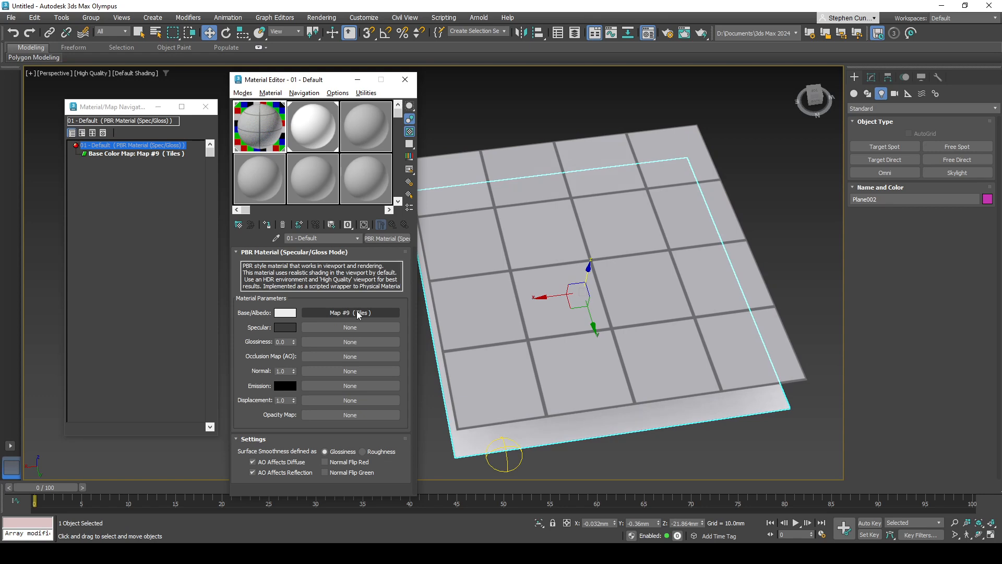
# - Move the Tiles map from the Base/Albedo slot to the Displacement slot using the Swap method
pyautogui.moveTo(357, 312); pyautogui.dragTo(358, 369)
pyautogui.moveTo(320, 400); pyautogui.dragTo(320, 401)
pyautogui.click(302, 321)
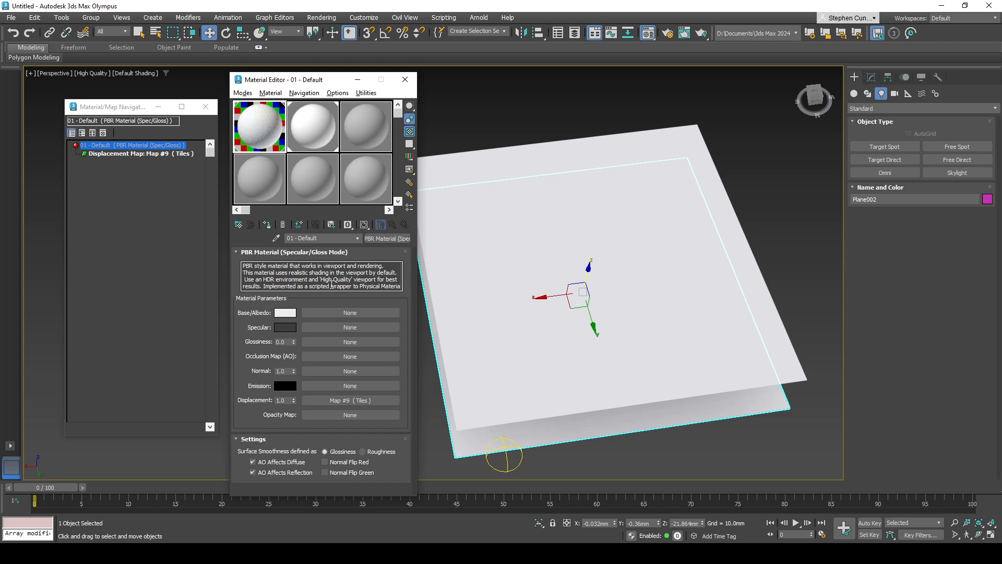
# - View the Tiles map's settings in the Displacement slot, return to the parent material and swap the map back into Base/Albedo
pyautogui.click(351, 400)
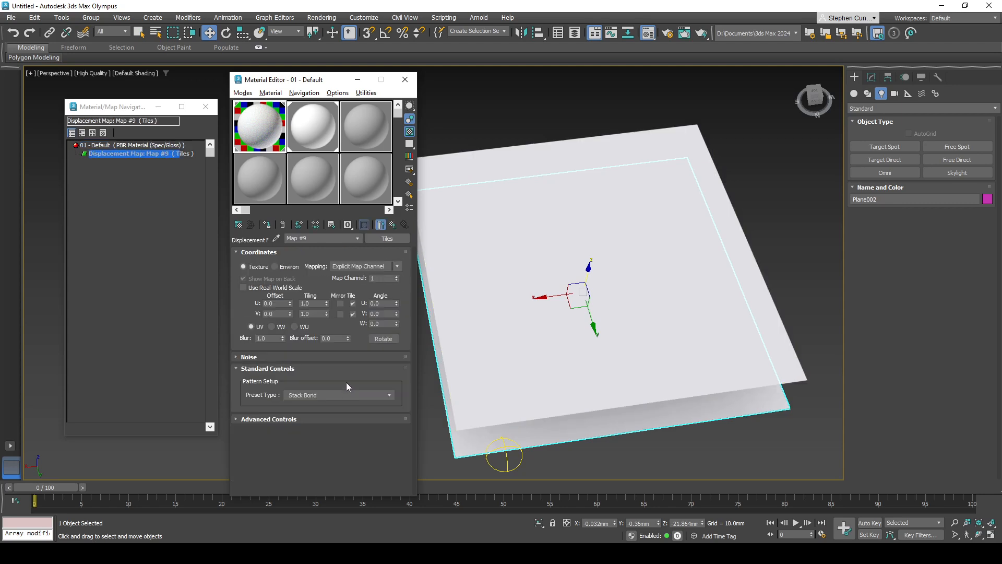
pyautogui.click(357, 238)
pyautogui.click(327, 247)
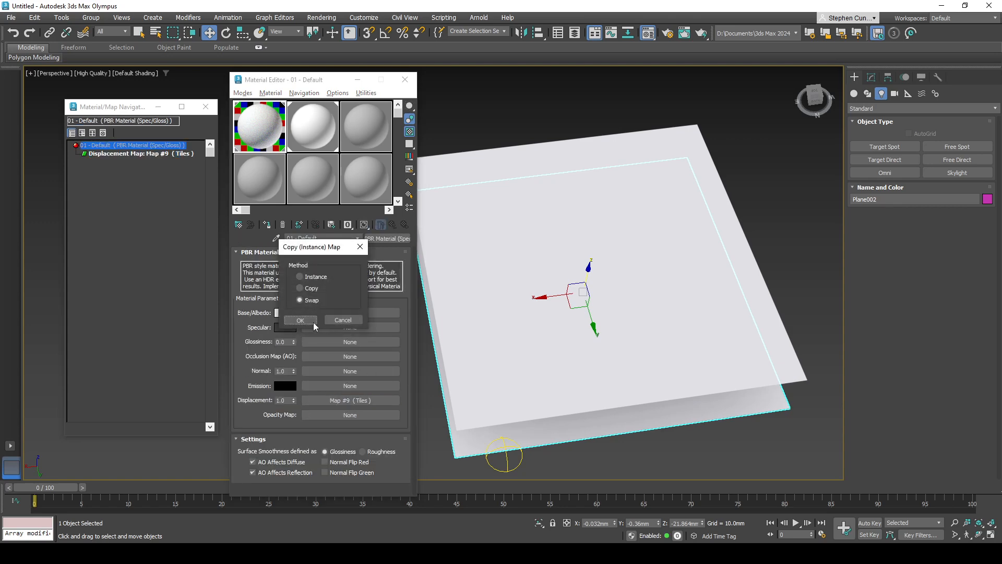
pyautogui.click(313, 321)
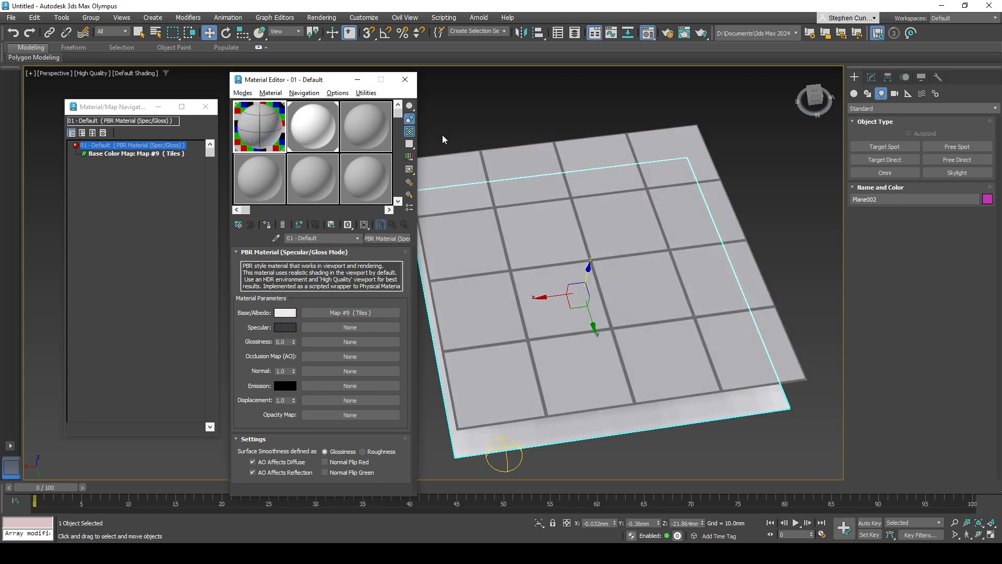
# - Review the pattern preset types offered by the Tiles map and return to the parent material
pyautogui.click(350, 311)
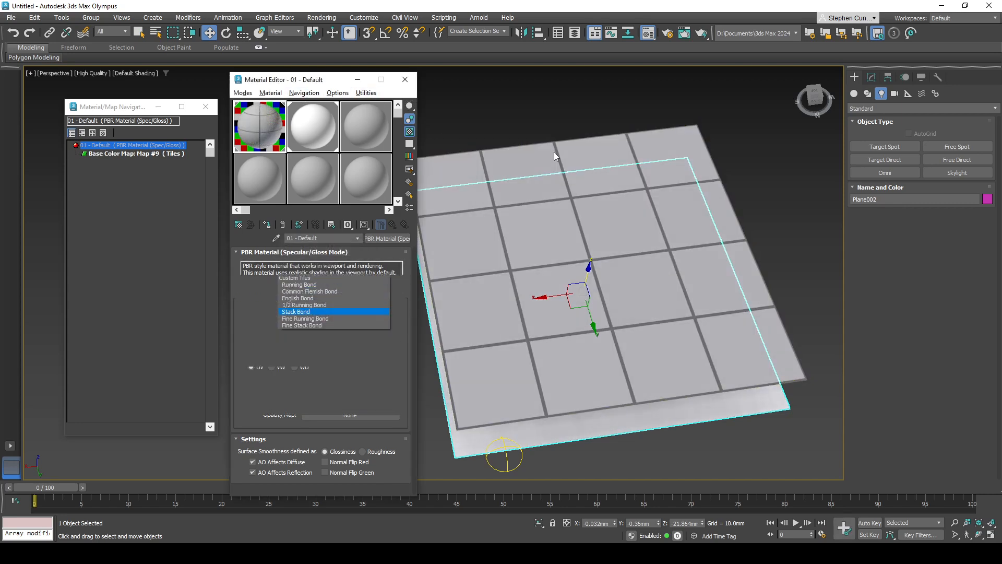
pyautogui.click(358, 239)
pyautogui.click(295, 246)
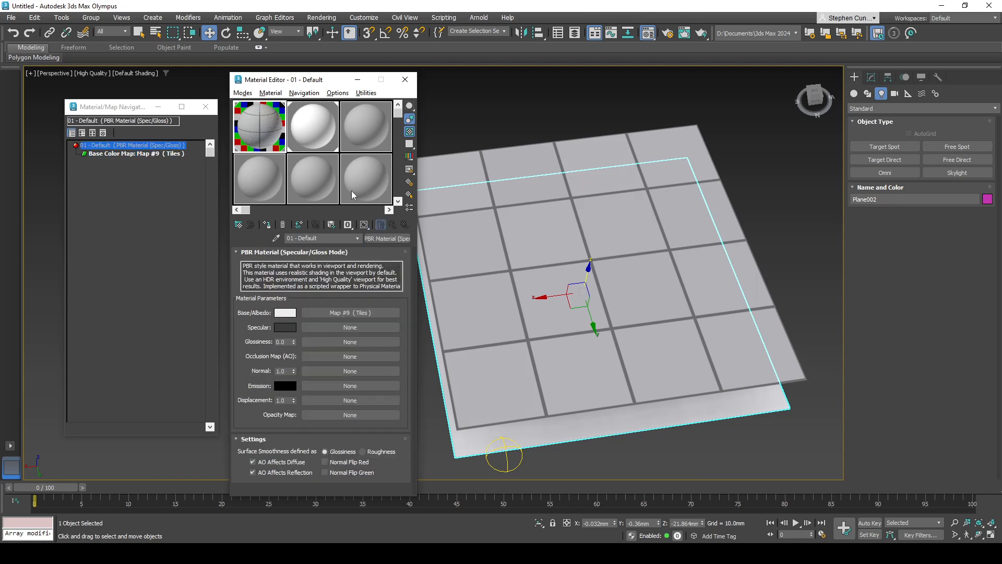
# - Replace the Tiles map in the Base/Albedo slot with the general Smoke map
pyautogui.rightClick(349, 314)
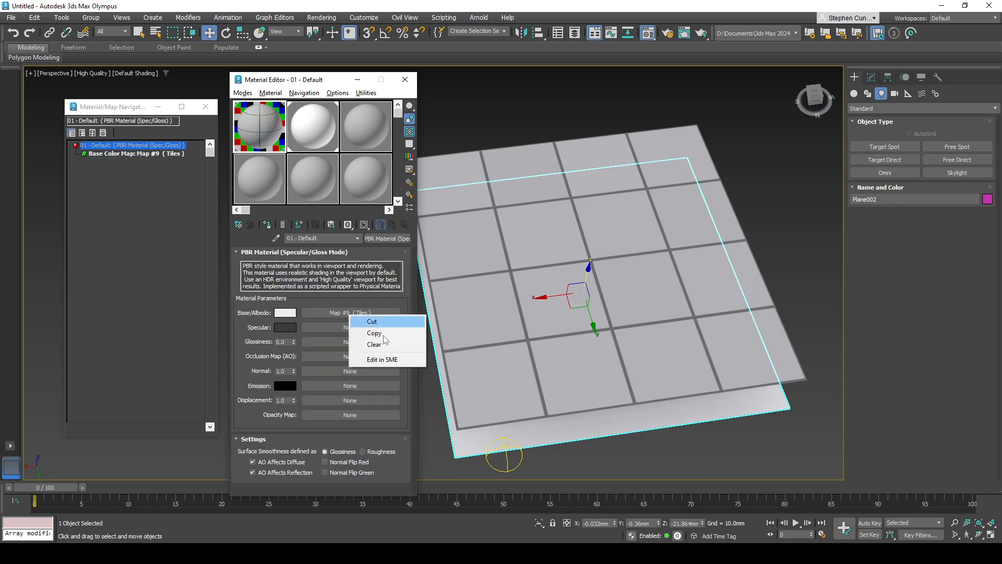
pyautogui.click(366, 345)
pyautogui.click(358, 313)
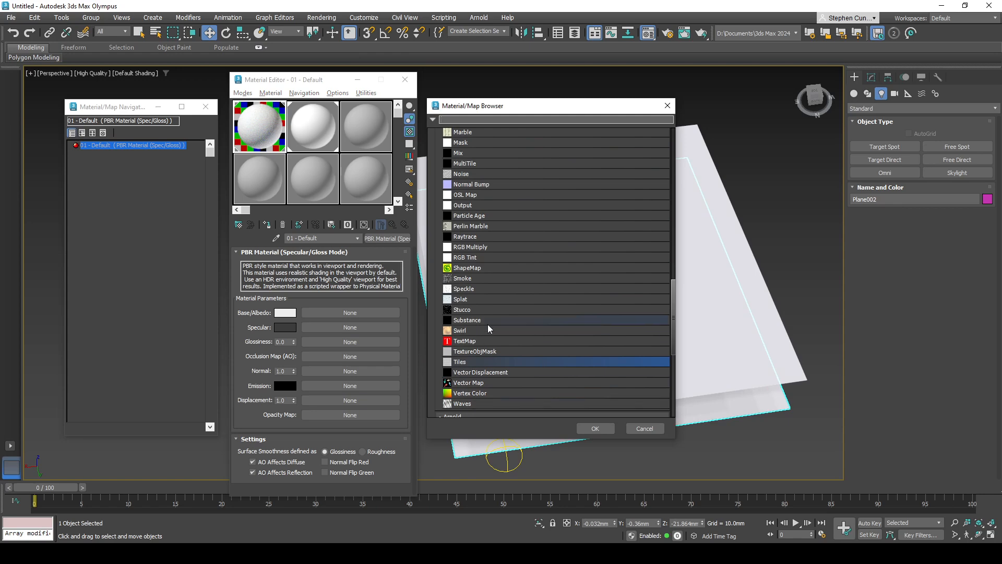
pyautogui.click(464, 280)
pyautogui.click(595, 428)
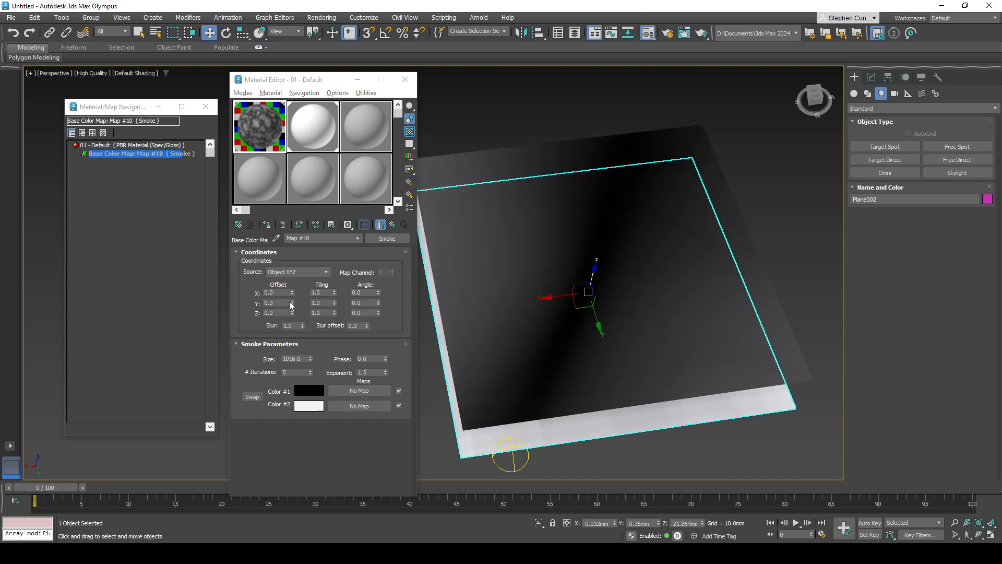
# - Set the Smoke map's tiling to X -2.8, Y -1.8 and Z -2.4, with World XYZ as the coordinate source
pyautogui.moveTo(334, 292); pyautogui.dragTo(334, 313)
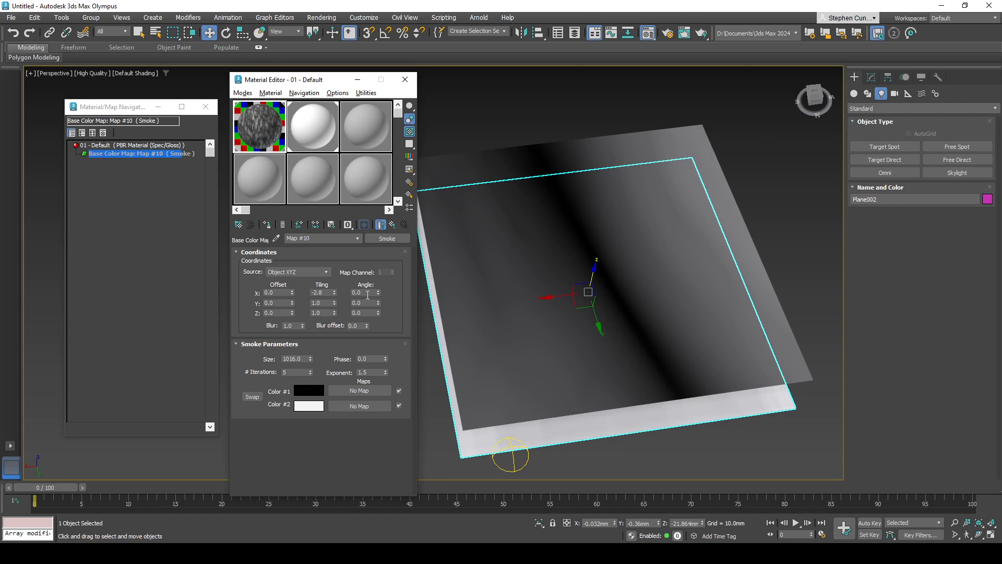
pyautogui.moveTo(334, 303); pyautogui.dragTo(336, 332)
pyautogui.click(320, 272)
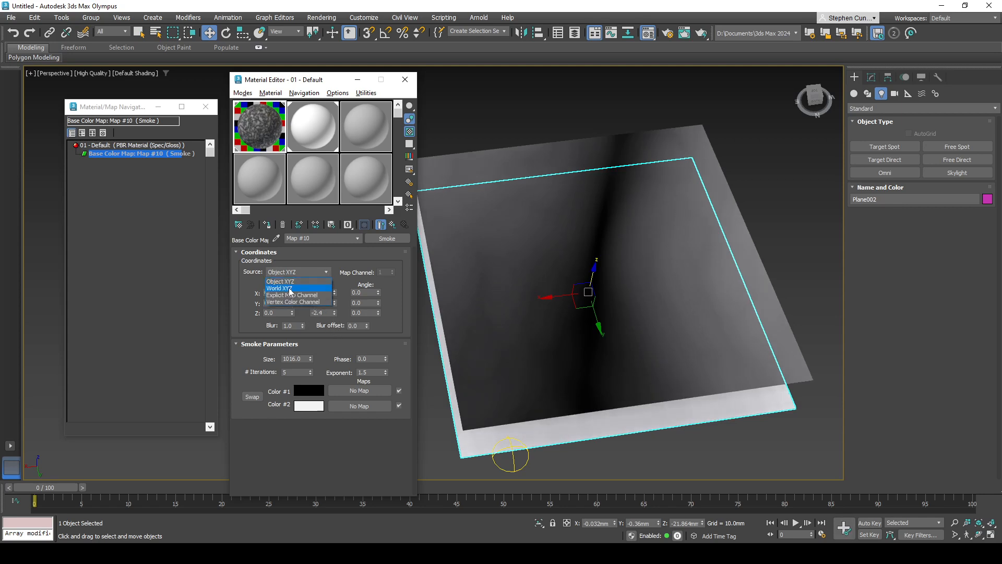
pyautogui.click(290, 290)
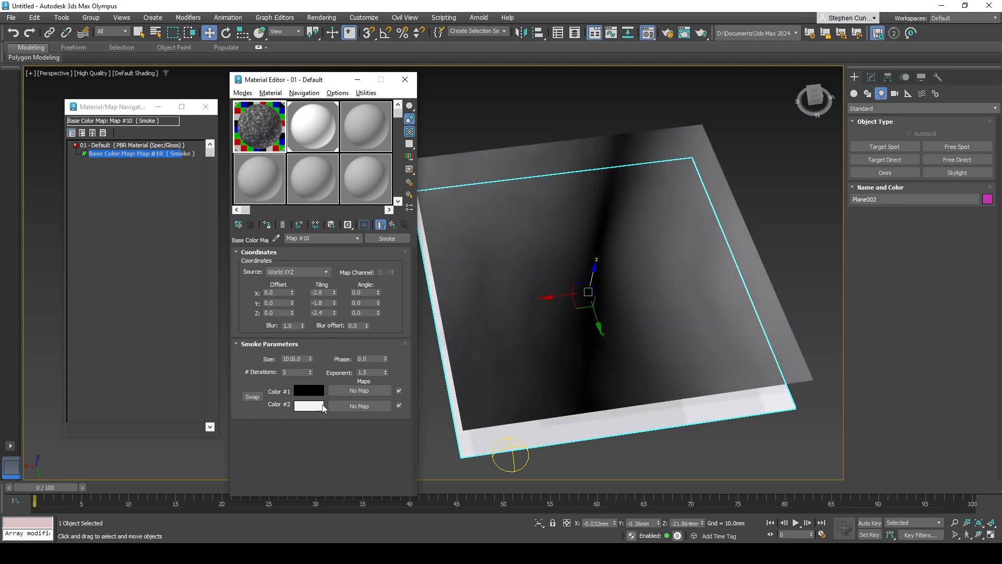
# - Return to the parent PBR material and clear the Smoke map from the Base/Albedo slot
pyautogui.click(357, 238)
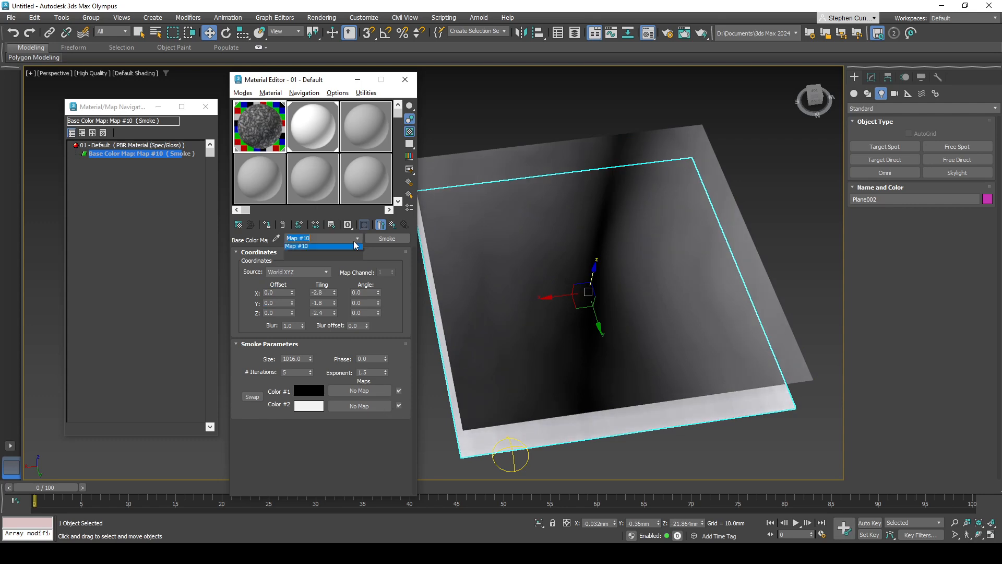
pyautogui.click(334, 246)
pyautogui.rightClick(333, 314)
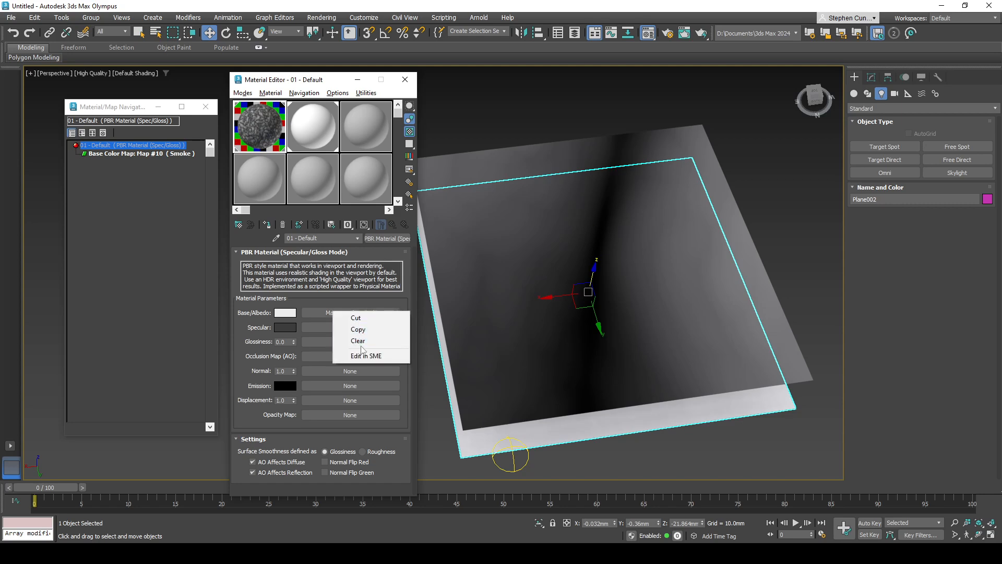
pyautogui.click(358, 341)
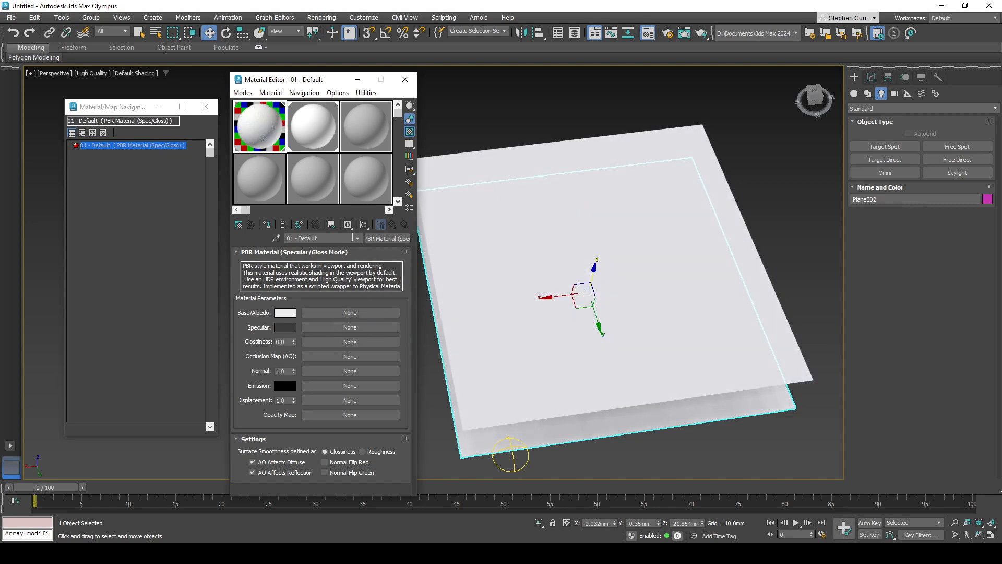
# - Browse the maps available for the Base/Albedo slot and examine the OSL Environment and Math Color categories
pyautogui.click(350, 313)
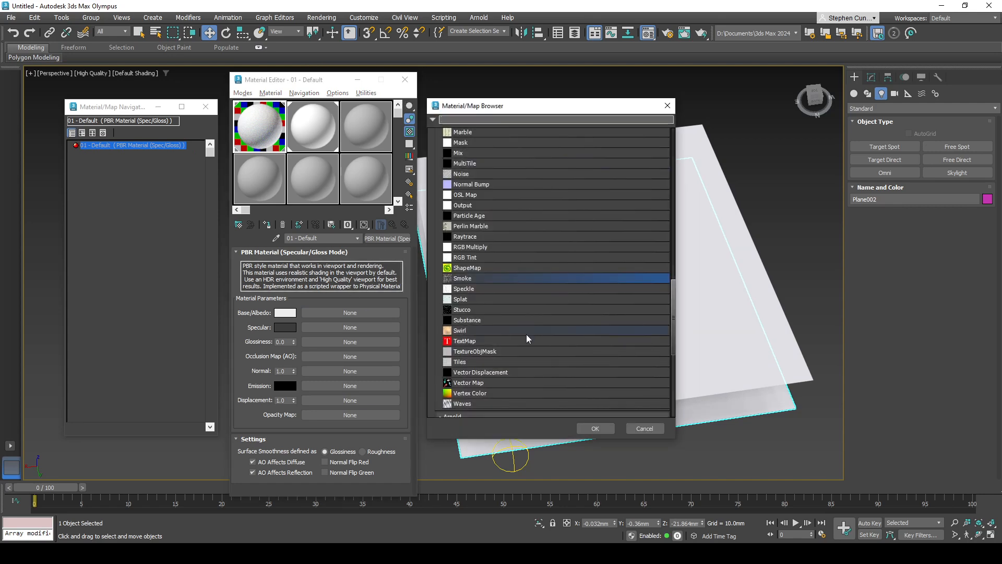
pyautogui.scroll(-4, 526, 334)
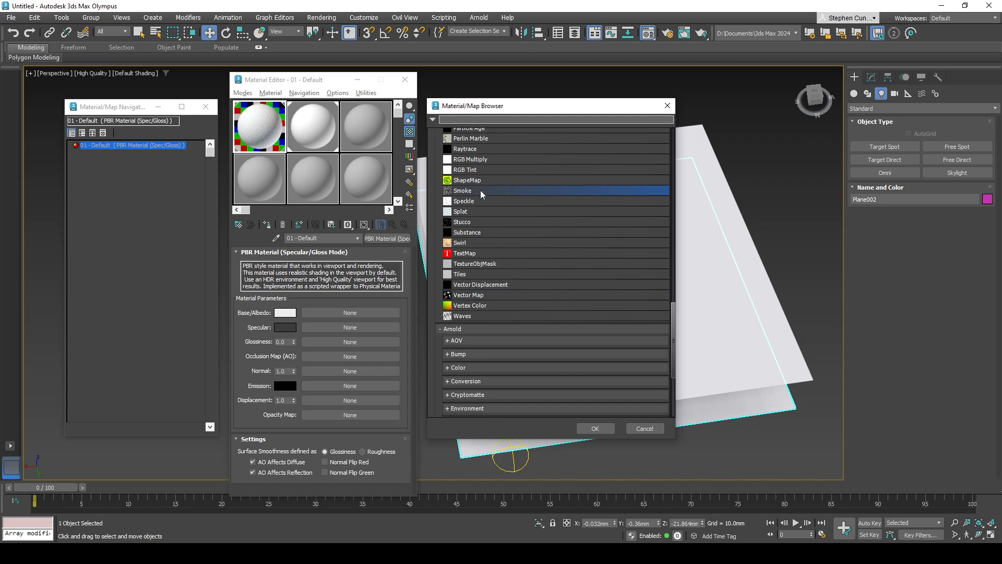
pyautogui.scroll(10, 483, 323)
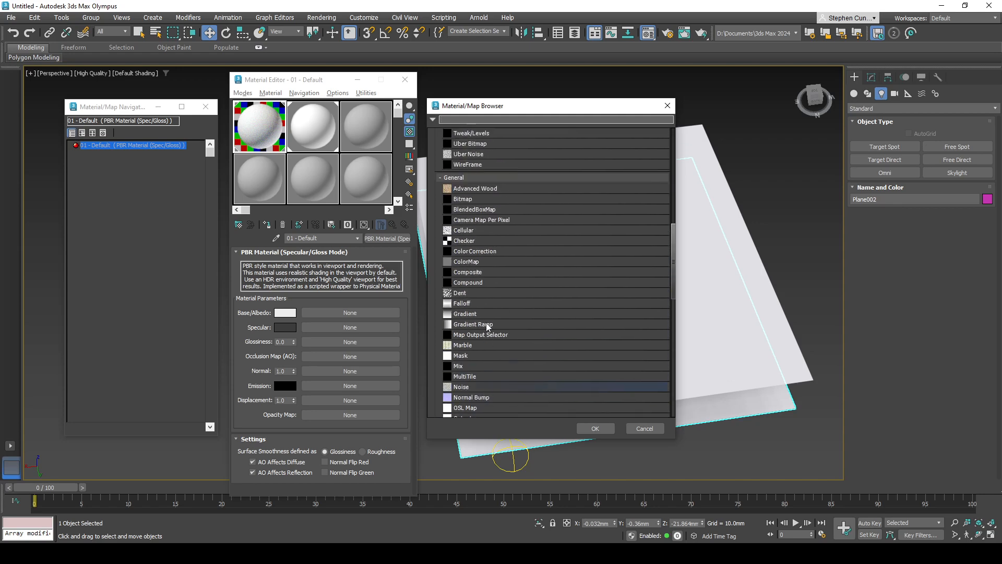
pyautogui.scroll(10, 486, 322)
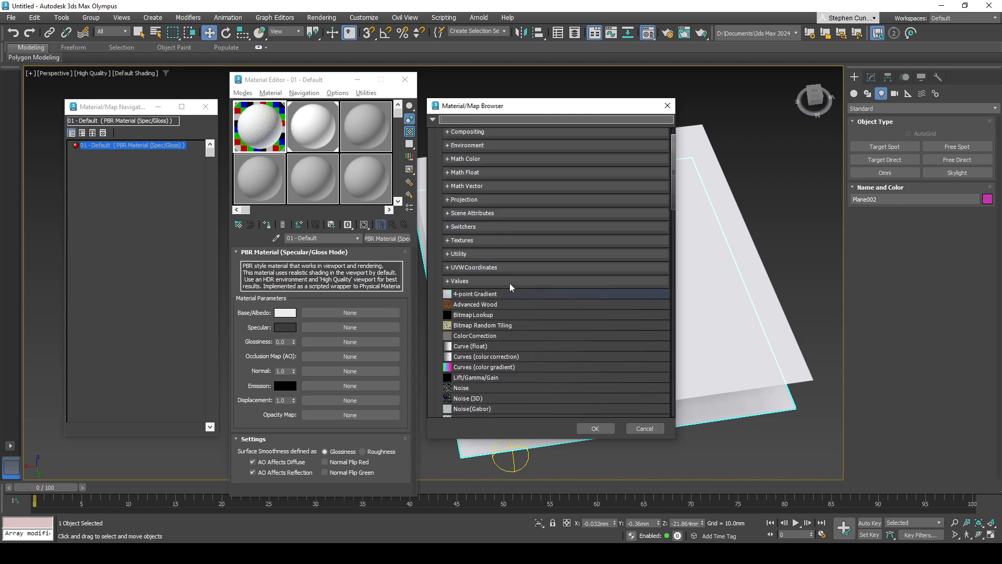
pyautogui.scroll(2, 443, 195)
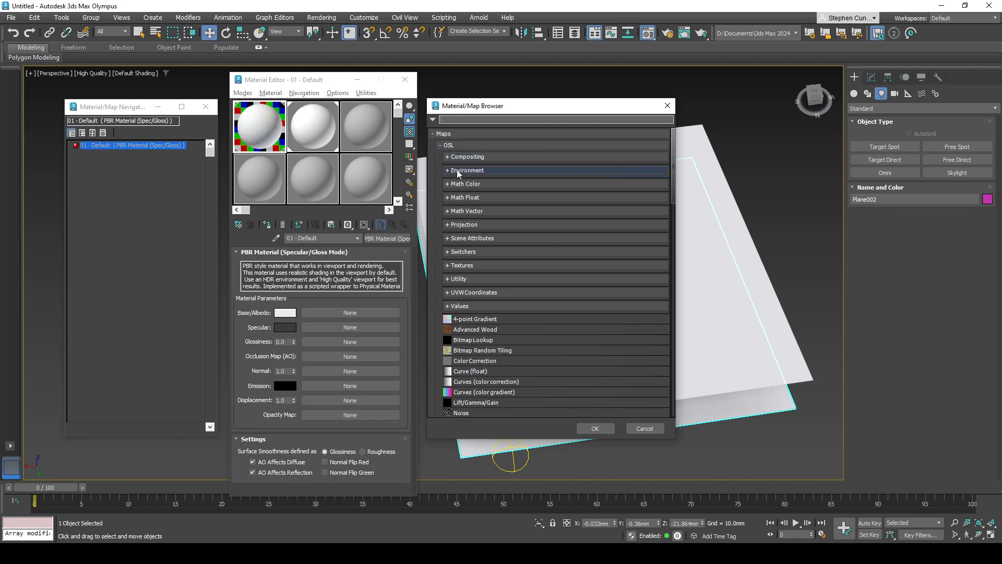
pyautogui.click(458, 174)
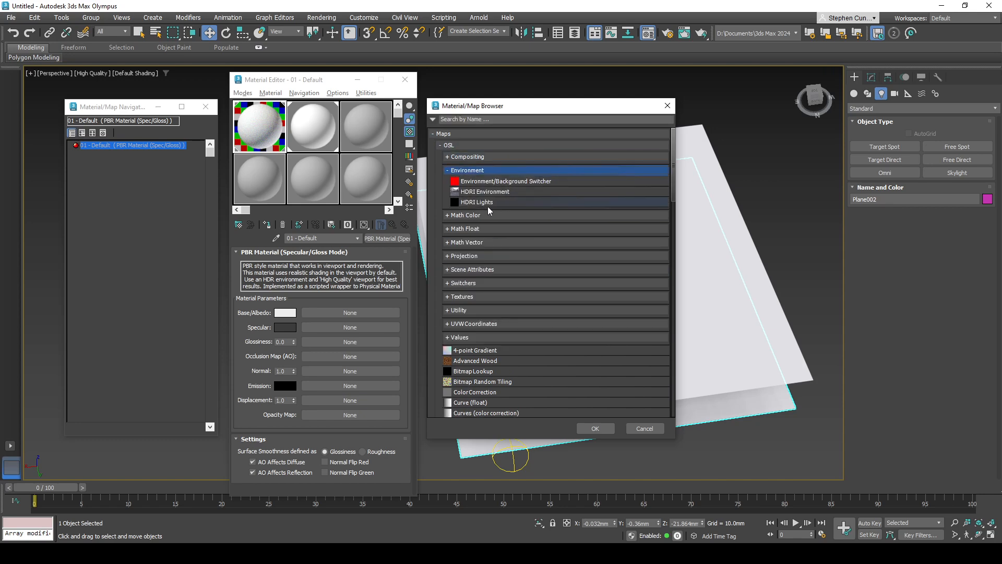
pyautogui.click(448, 216)
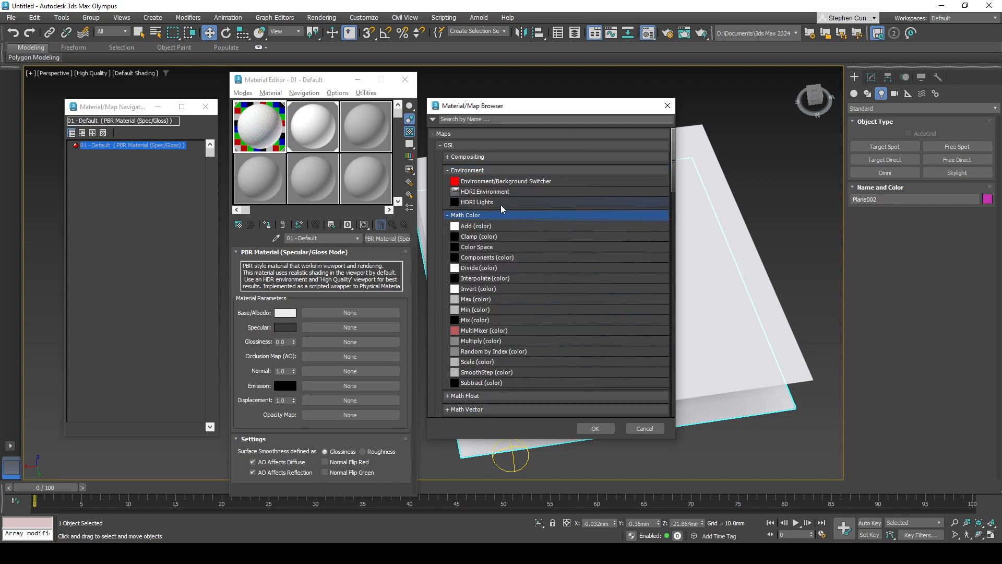
pyautogui.scroll(-1, 483, 333)
pyautogui.scroll(-1, 477, 360)
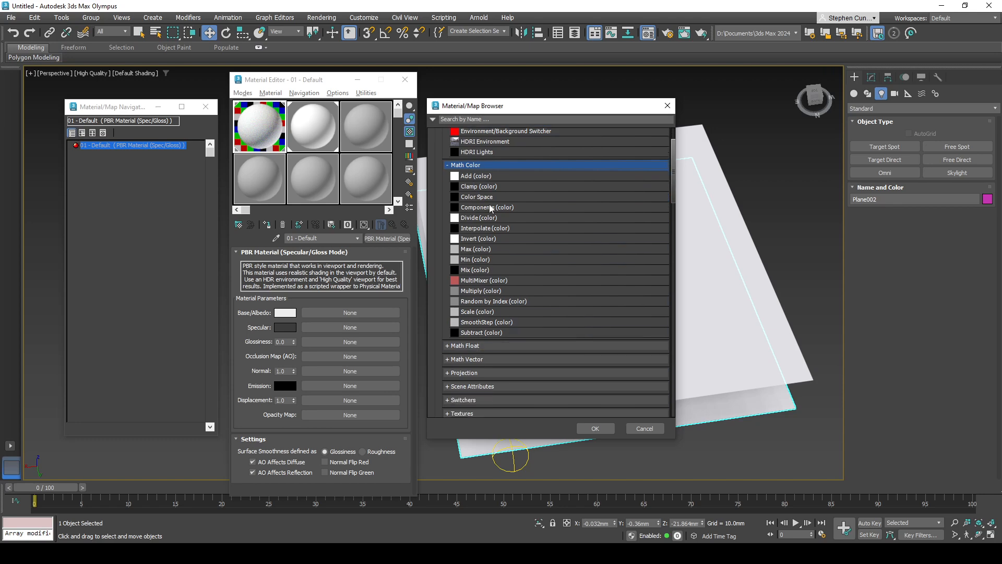
# - Expand the OSL Math Float category and review its full list of math maps
pyautogui.click(456, 346)
pyautogui.scroll(-4, 545, 301)
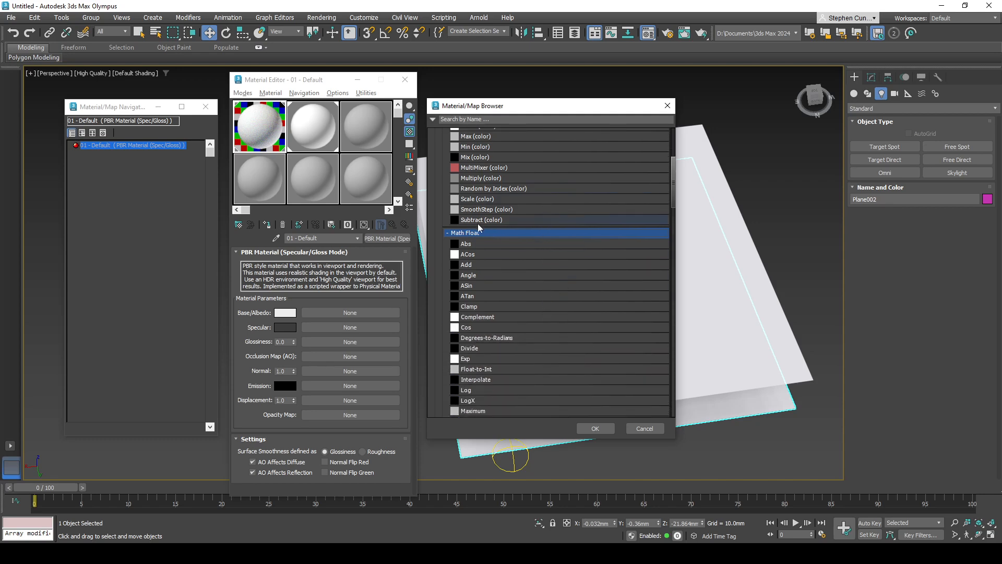
pyautogui.scroll(-2, 497, 305)
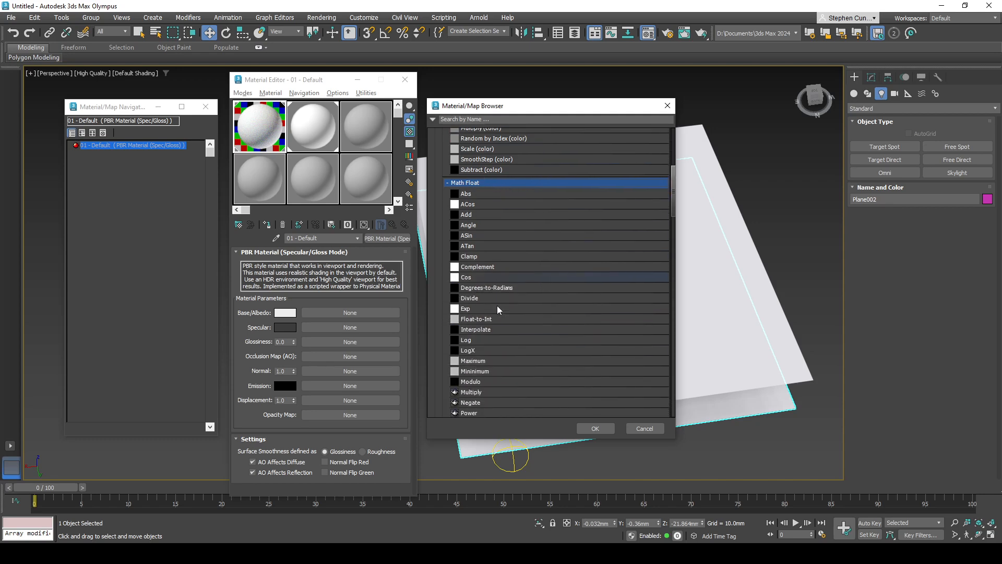
pyautogui.scroll(-2, 474, 377)
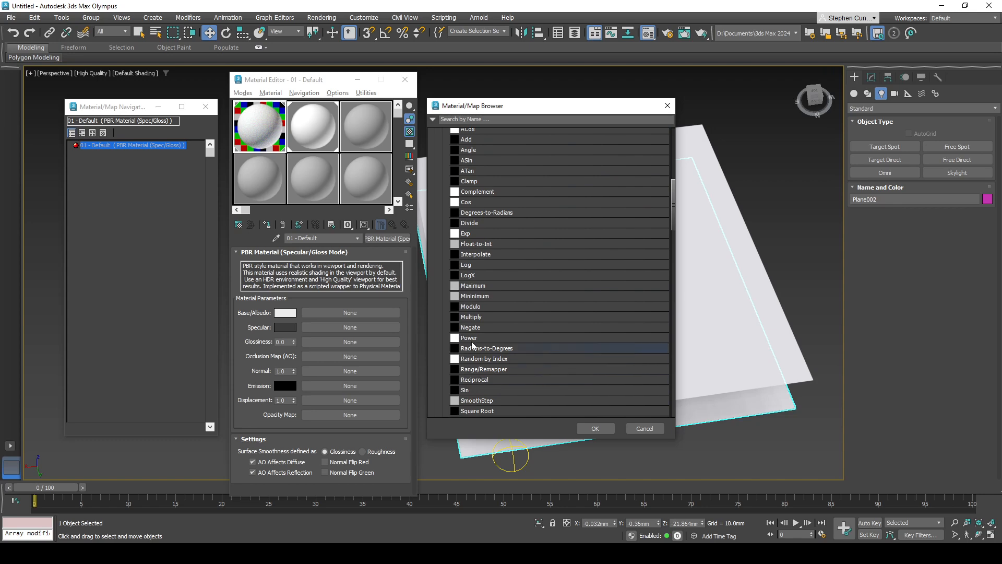
pyautogui.scroll(-2, 470, 324)
pyautogui.scroll(-2, 491, 313)
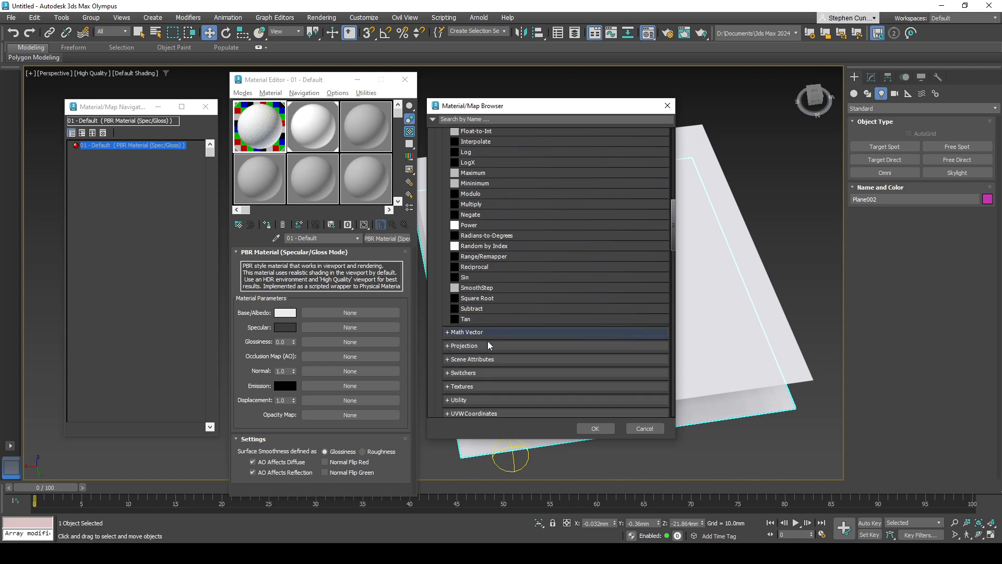
pyautogui.moveTo(476, 107); pyautogui.dragTo(476, 106)
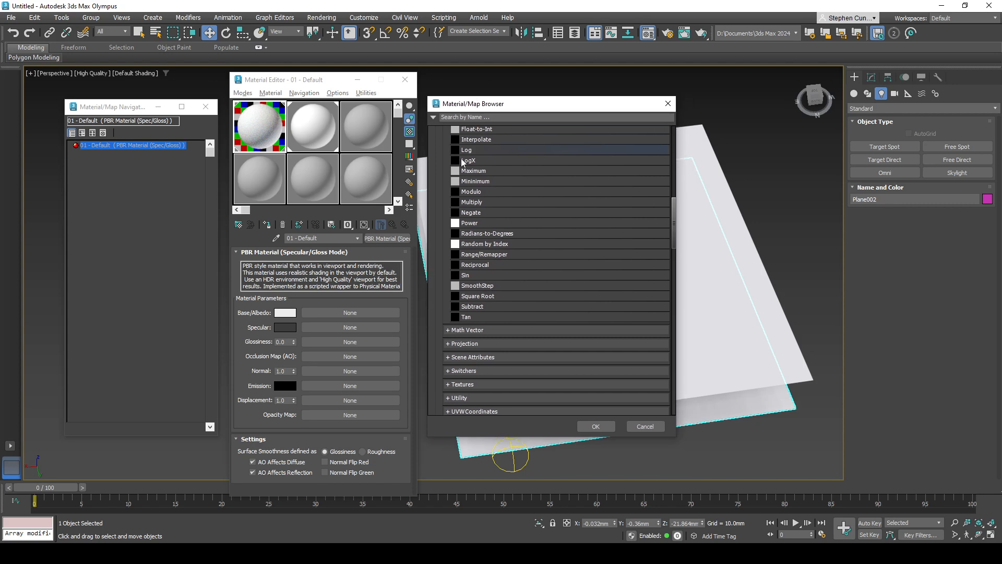
# - Expand the OSL Math Vector and Projection categories and review the maps they offer
pyautogui.click(476, 330)
pyautogui.scroll(-2, 483, 321)
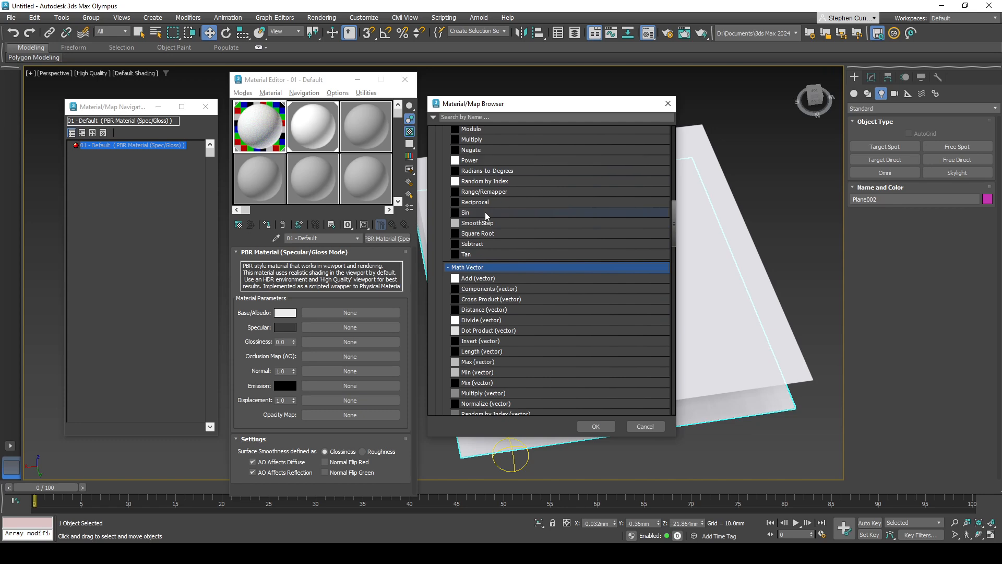
pyautogui.scroll(-5, 515, 340)
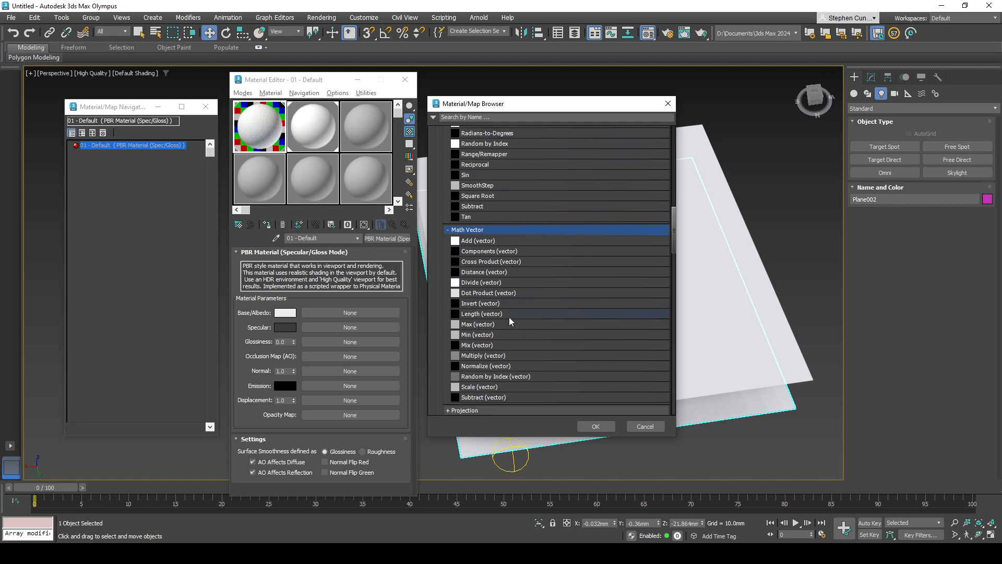
pyautogui.click(473, 298)
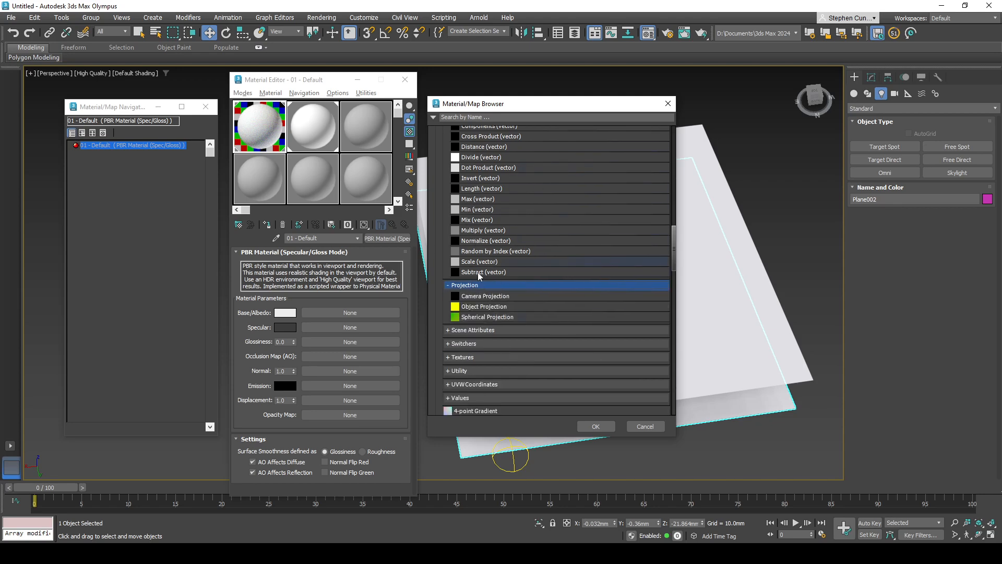
# - Expand the OSL Scene Attributes and Values categories and look through their maps and the uncategorized OSL maps below
pyautogui.scroll(-1, 468, 295)
pyautogui.click(496, 293)
pyautogui.scroll(-2, 494, 290)
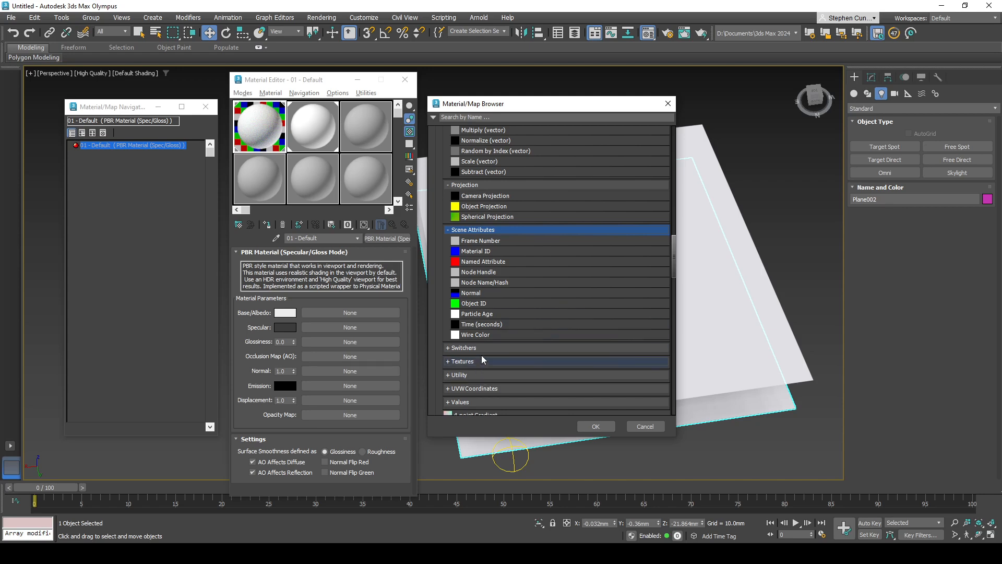
pyautogui.scroll(-2, 486, 358)
pyautogui.click(474, 342)
pyautogui.scroll(-1, 485, 339)
pyautogui.scroll(-2, 488, 313)
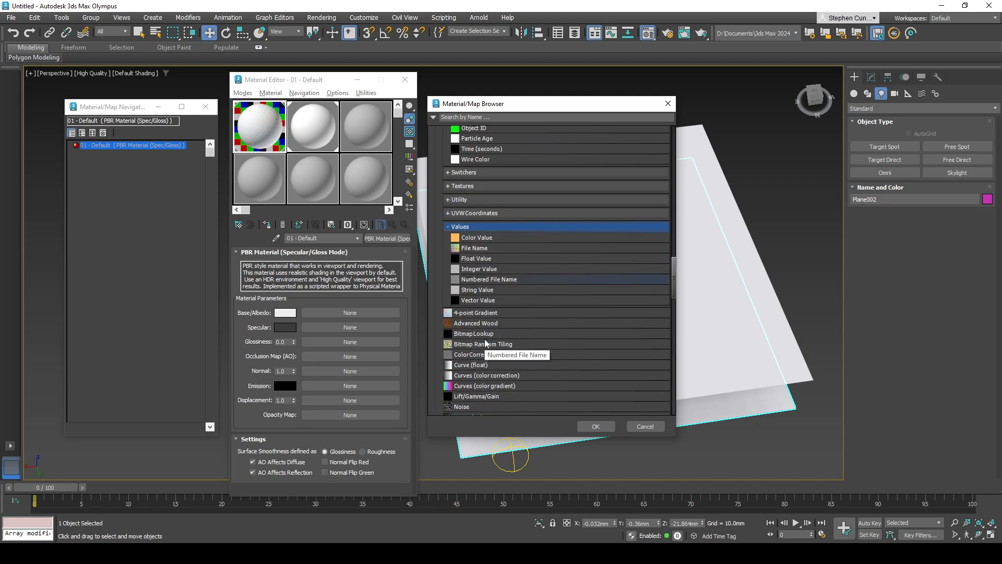
pyautogui.scroll(-1, 493, 360)
pyautogui.scroll(-2, 492, 360)
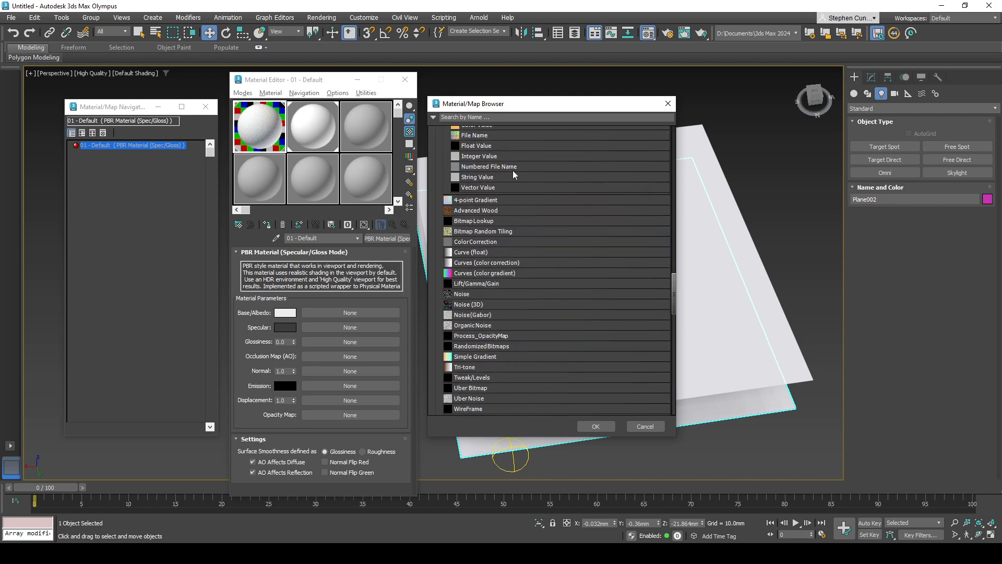